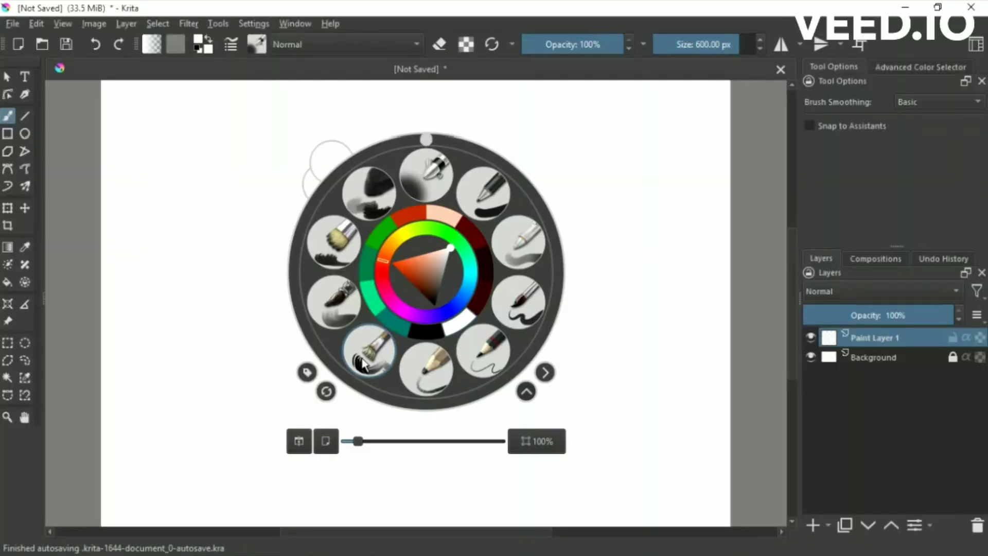
- Paint quick green test strokes across the canvas, then erase them to leave it blank
{"action": "left_click", "coordinate": [477, 284]}
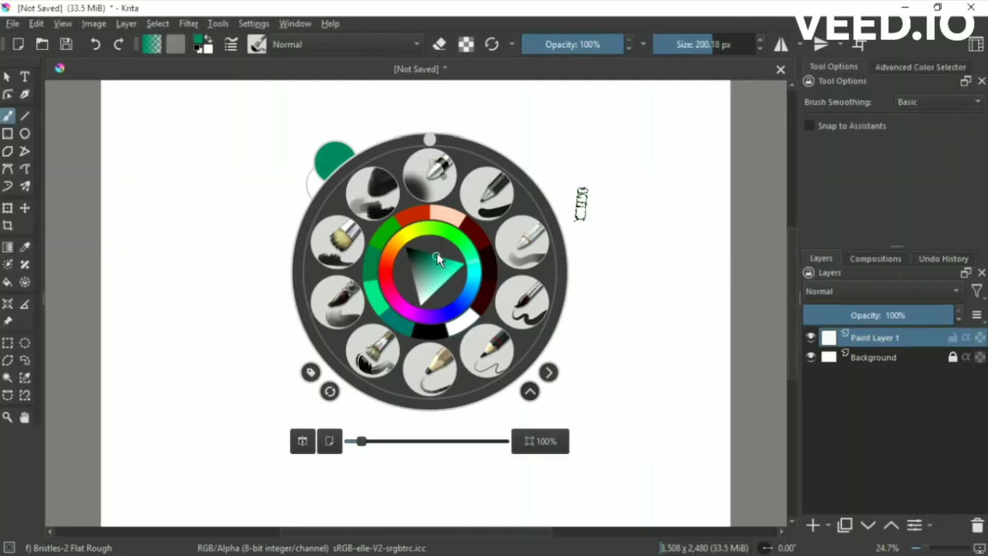
{"action": "mouse_move", "coordinate": [546, 316]}
{"action": "left_mouse_down"}
{"action": "mouse_move", "coordinate": [298, 337]}
{"action": "mouse_move", "coordinate": [520, 316]}
{"action": "mouse_move", "coordinate": [383, 337]}
{"action": "mouse_move", "coordinate": [515, 301]}
{"action": "left_mouse_up"}
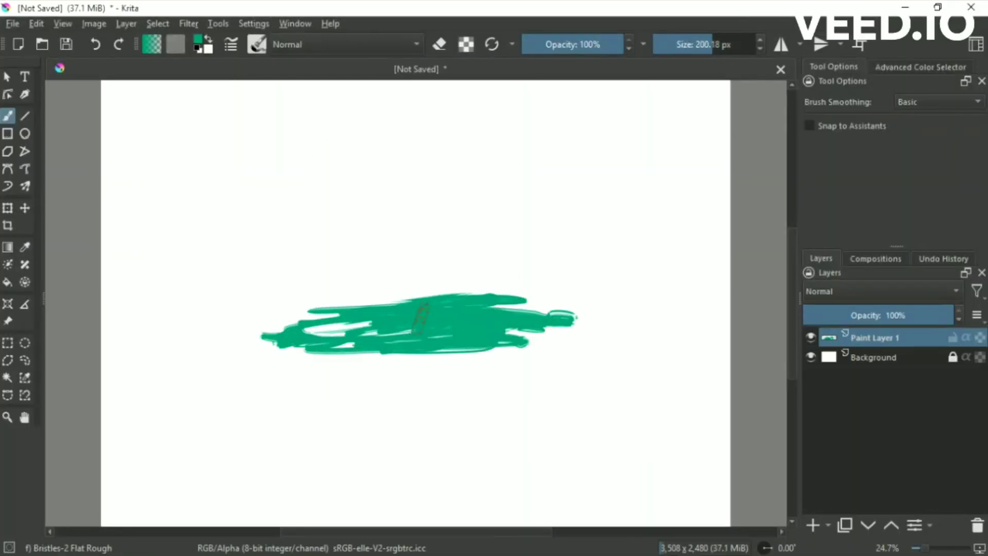
{"action": "right_click", "coordinate": [454, 331]}
{"action": "left_click", "coordinate": [453, 330]}
{"action": "left_click_drag", "start_coordinate": [278, 334], "coordinate": [299, 422]}
{"action": "left_click_drag", "start_coordinate": [319, 350], "coordinate": [489, 438]}
{"action": "key", "text": "e"}
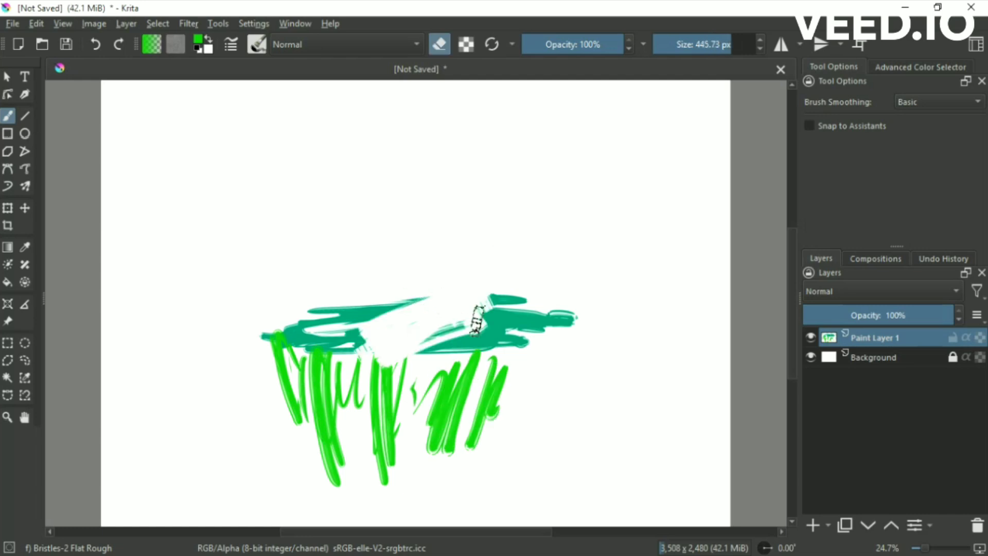
{"action": "mouse_move", "coordinate": [470, 315]}
{"action": "left_mouse_down"}
{"action": "mouse_move", "coordinate": [331, 302]}
{"action": "mouse_move", "coordinate": [408, 403]}
{"action": "mouse_move", "coordinate": [563, 330]}
{"action": "mouse_move", "coordinate": [502, 308]}
{"action": "left_mouse_up"}
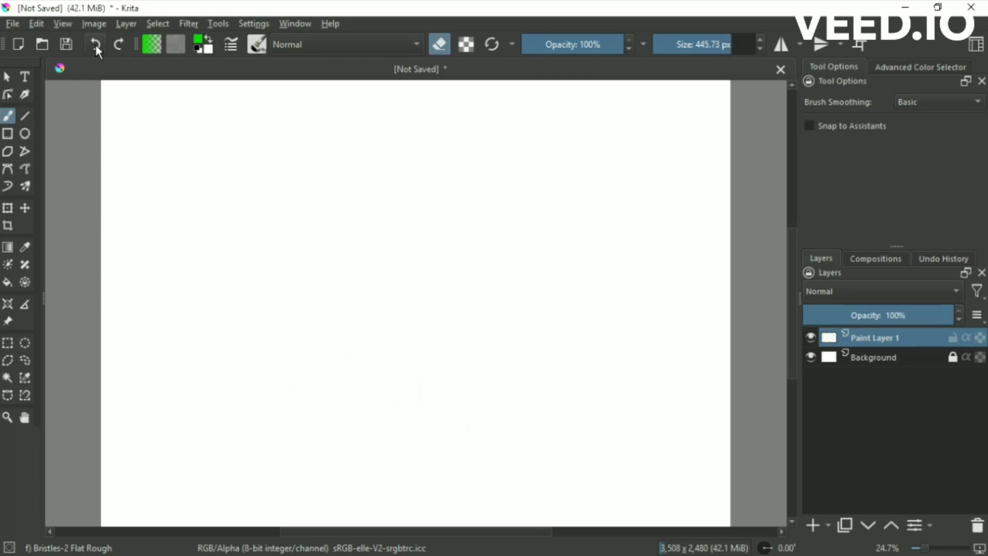
- Fill the sky with a vertical linear gradient from dark blue to light blue
{"action": "key", "text": "g"}
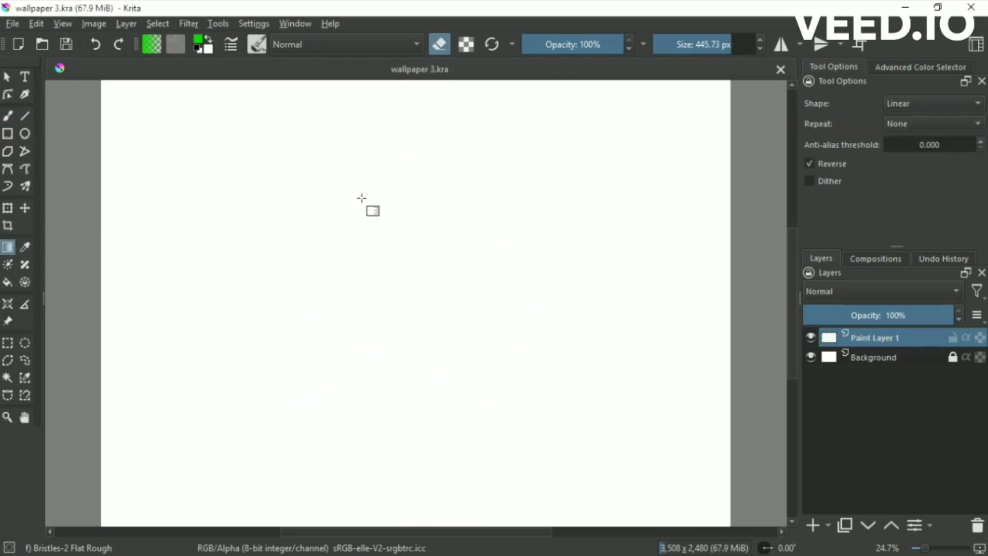
{"action": "right_click", "coordinate": [332, 235]}
{"action": "right_click", "coordinate": [422, 235]}
{"action": "key", "text": "e"}
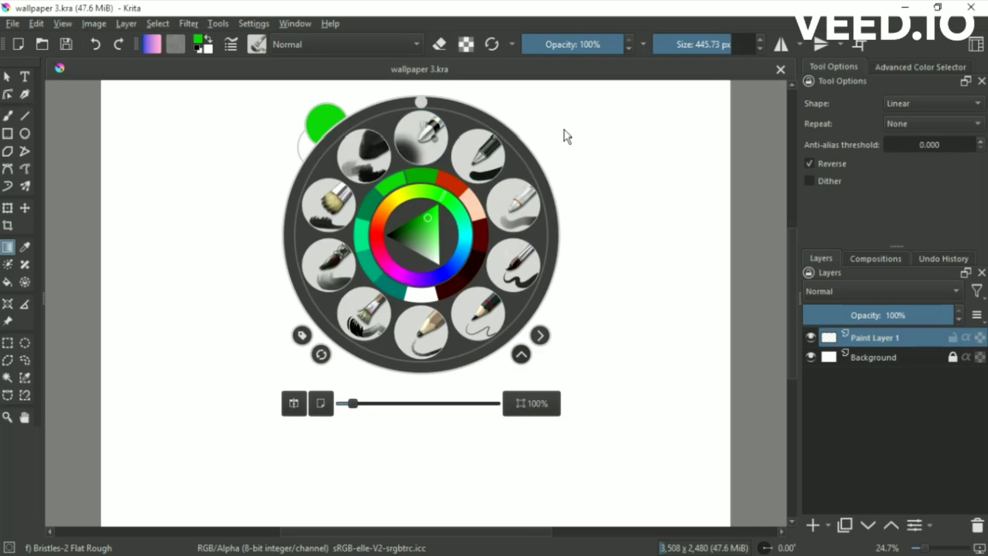
{"action": "left_click", "coordinate": [566, 136]}
{"action": "mouse_move", "coordinate": [401, 469]}
{"action": "left_mouse_down"}
{"action": "mouse_move", "coordinate": [401, 92]}
{"action": "mouse_move", "coordinate": [412, 381]}
{"action": "left_mouse_up"}
{"action": "left_click_drag", "start_coordinate": [403, 473], "coordinate": [437, 139]}
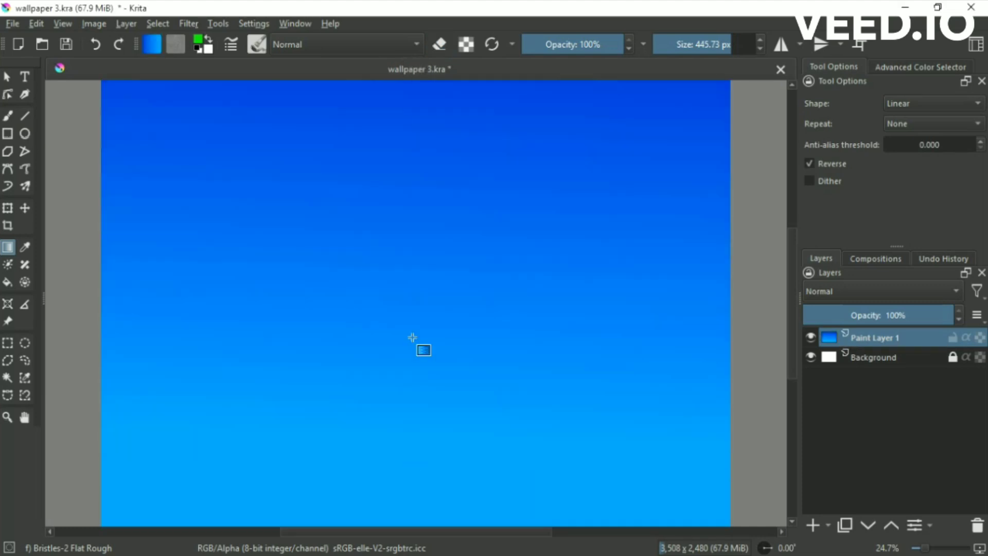
{"action": "left_click_drag", "start_coordinate": [412, 338], "coordinate": [408, 7]}
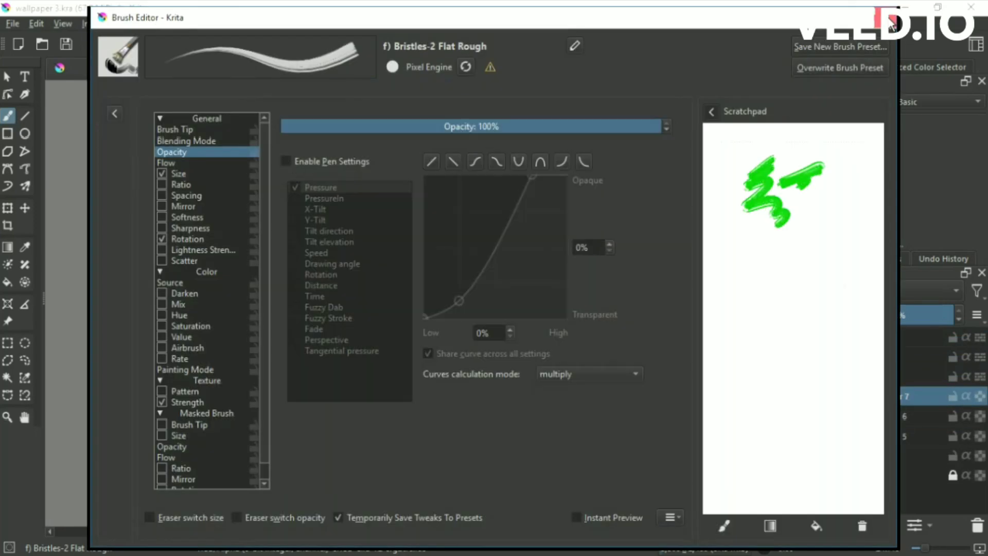
- Block in a large dark navy island silhouette below centre with the Bristles Glaze brush
{"action": "key", "text": "ctrl+z"}
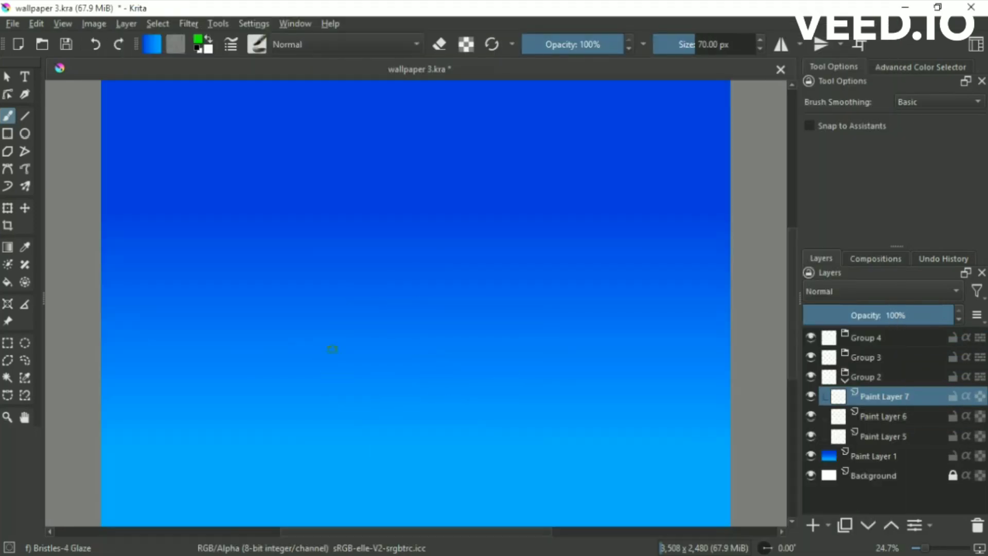
{"action": "left_click", "coordinate": [236, 45]}
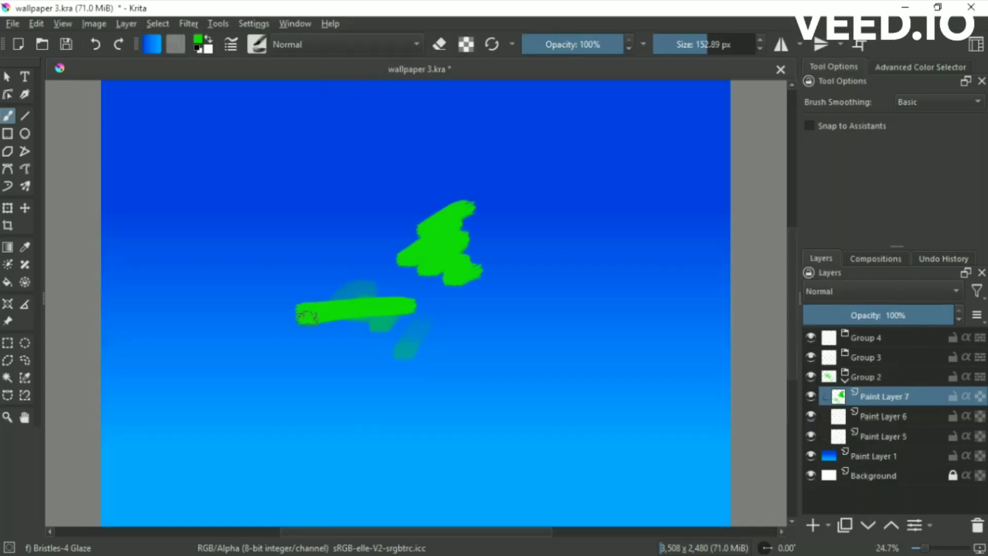
{"action": "left_click_drag", "start_coordinate": [354, 307], "coordinate": [463, 247]}
{"action": "right_click", "coordinate": [432, 282]}
{"action": "left_click", "coordinate": [435, 296]}
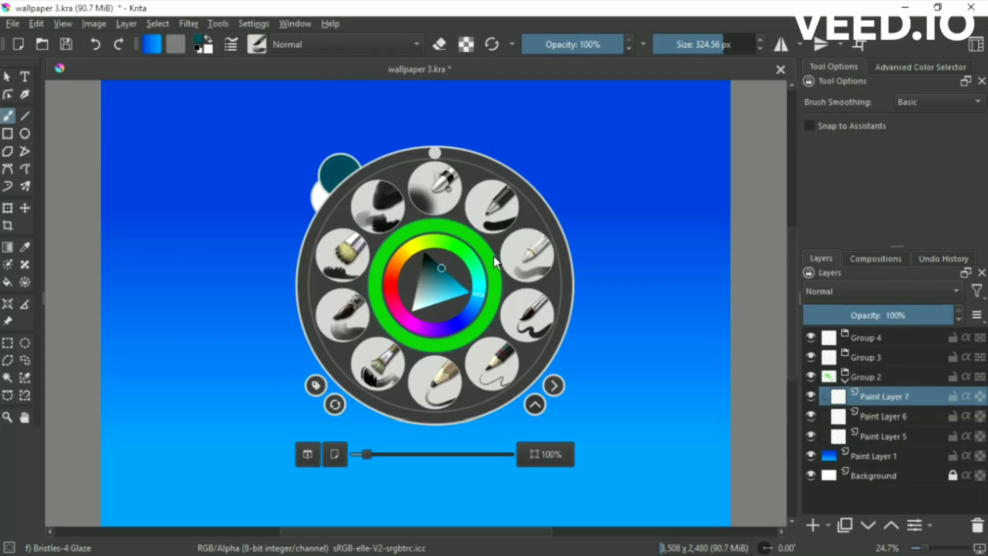
{"action": "key", "text": "e"}
{"action": "mouse_move", "coordinate": [560, 314]}
{"action": "left_mouse_down"}
{"action": "mouse_move", "coordinate": [314, 315]}
{"action": "mouse_move", "coordinate": [348, 363]}
{"action": "mouse_move", "coordinate": [400, 328]}
{"action": "mouse_move", "coordinate": [529, 313]}
{"action": "mouse_move", "coordinate": [452, 459]}
{"action": "mouse_move", "coordinate": [297, 393]}
{"action": "mouse_move", "coordinate": [449, 478]}
{"action": "left_mouse_up"}
{"action": "right_click", "coordinate": [314, 315]}
{"action": "left_click", "coordinate": [434, 296]}
- Move Paint Layer 7 below Paint Layer 5 and paint trial yellow strokes over the island
{"action": "left_click_drag", "start_coordinate": [882, 396], "coordinate": [882, 437]}
{"action": "left_click", "coordinate": [882, 416]}
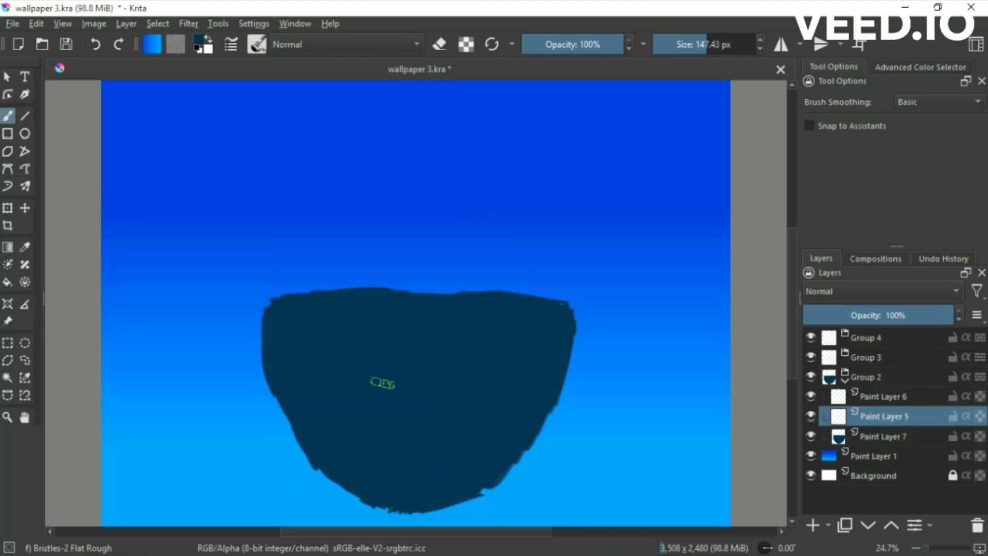
{"action": "left_click_drag", "start_coordinate": [267, 324], "coordinate": [294, 422]}
{"action": "left_click_drag", "start_coordinate": [309, 355], "coordinate": [350, 484]}
{"action": "left_click_drag", "start_coordinate": [411, 375], "coordinate": [443, 494]}
{"action": "mouse_move", "coordinate": [476, 360]}
{"action": "left_mouse_down"}
{"action": "mouse_move", "coordinate": [479, 432]}
{"action": "mouse_move", "coordinate": [501, 456]}
{"action": "left_mouse_up"}
- Erase the trial yellow strokes from the island
{"action": "key", "text": "e"}
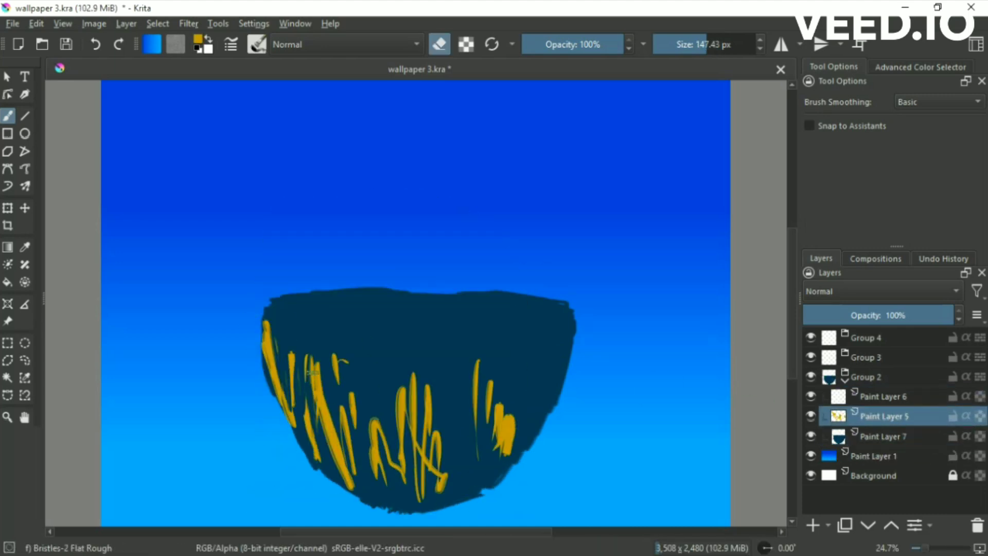
{"action": "left_click_drag", "start_coordinate": [411, 412], "coordinate": [408, 397]}
{"action": "left_click_drag", "start_coordinate": [273, 350], "coordinate": [379, 308]}
{"action": "left_click_drag", "start_coordinate": [299, 412], "coordinate": [385, 463]}
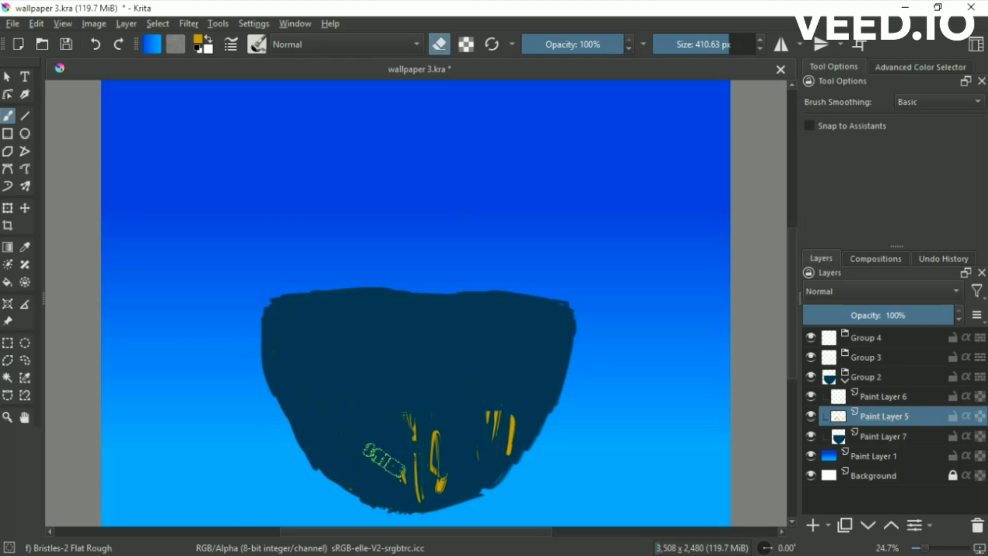
{"action": "left_click_drag", "start_coordinate": [438, 422], "coordinate": [479, 453]}
- Trim the island's edges into a tapering rock shape and sample its dark navy colour
{"action": "key", "text": "Page_Down"}
{"action": "right_click", "coordinate": [555, 331]}
{"action": "left_click", "coordinate": [474, 361]}
{"action": "left_click_drag", "start_coordinate": [565, 319], "coordinate": [540, 478]}
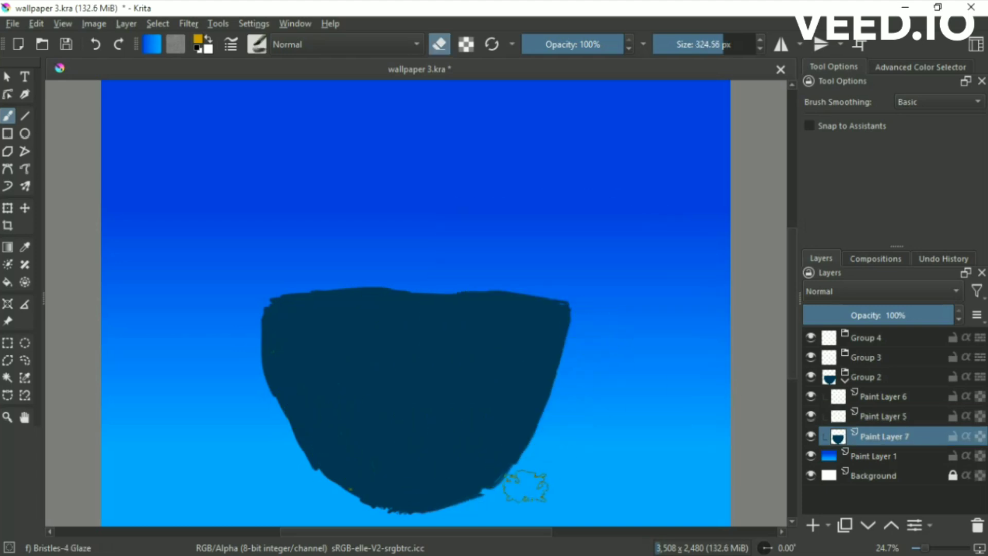
{"action": "left_click_drag", "start_coordinate": [391, 514], "coordinate": [254, 329]}
{"action": "mouse_move", "coordinate": [247, 286]}
{"action": "left_mouse_down"}
{"action": "mouse_move", "coordinate": [273, 423]}
{"action": "mouse_move", "coordinate": [365, 503]}
{"action": "mouse_move", "coordinate": [589, 288]}
{"action": "left_mouse_up"}
{"action": "mouse_move", "coordinate": [347, 497]}
{"action": "left_mouse_down"}
{"action": "mouse_move", "coordinate": [286, 408]}
{"action": "mouse_move", "coordinate": [258, 295]}
{"action": "left_mouse_up"}
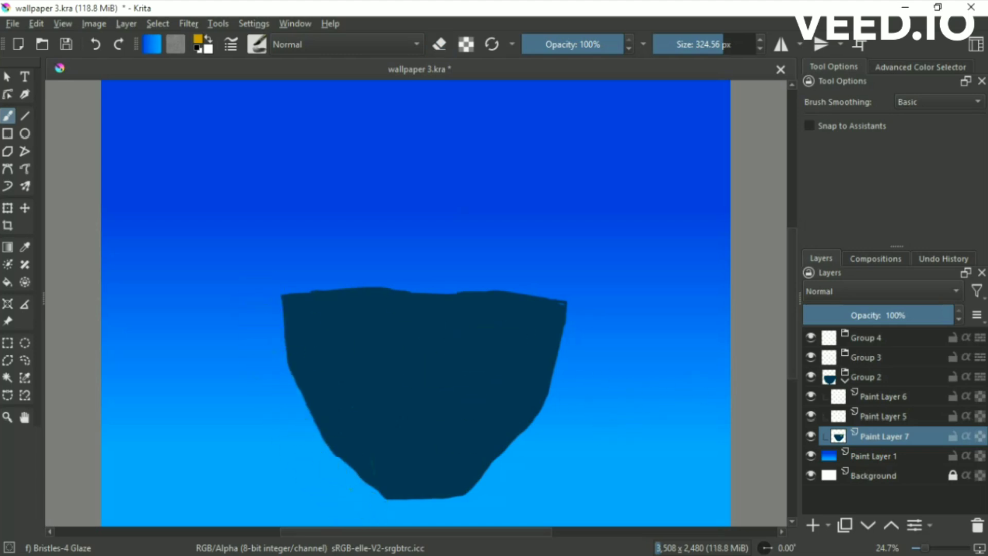
{"action": "left_click", "coordinate": [546, 315], "text": "ctrl"}
- Paint a broad teal grassy band across the island top on Paint Layer 5
{"action": "right_click", "coordinate": [396, 331]}
{"action": "key", "text": "Page_Up"}
{"action": "left_click", "coordinate": [458, 254]}
{"action": "left_click", "coordinate": [378, 330]}
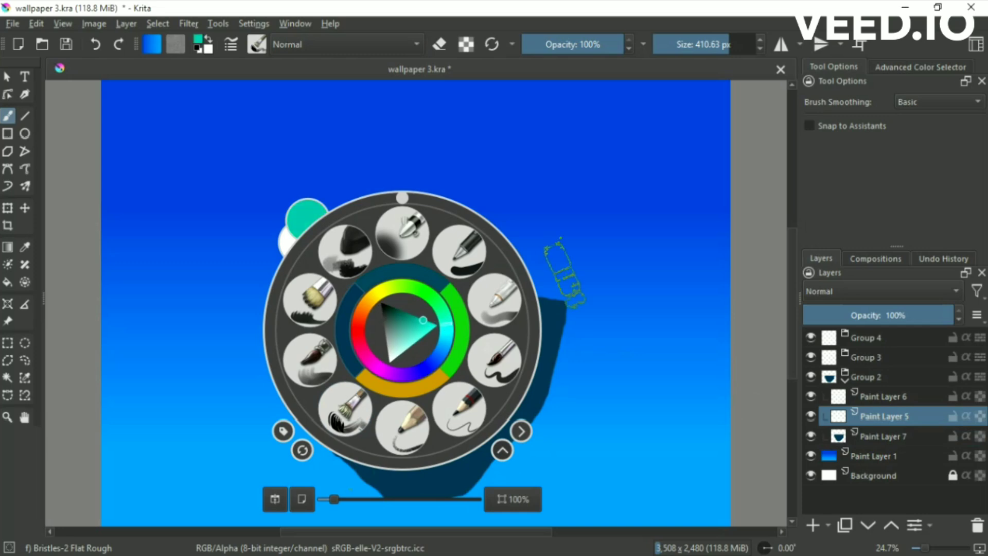
{"action": "left_click_drag", "start_coordinate": [287, 305], "coordinate": [337, 305]}
{"action": "mouse_move", "coordinate": [402, 346]}
{"action": "left_mouse_down"}
{"action": "mouse_move", "coordinate": [342, 326]}
{"action": "mouse_move", "coordinate": [463, 308]}
{"action": "mouse_move", "coordinate": [511, 337]}
{"action": "mouse_move", "coordinate": [432, 345]}
{"action": "left_mouse_up"}
{"action": "key", "text": "ctrl+z"}
{"action": "key", "text": "ctrl+z"}
{"action": "key", "text": "ctrl+z"}
{"action": "key", "text": "ctrl+z"}
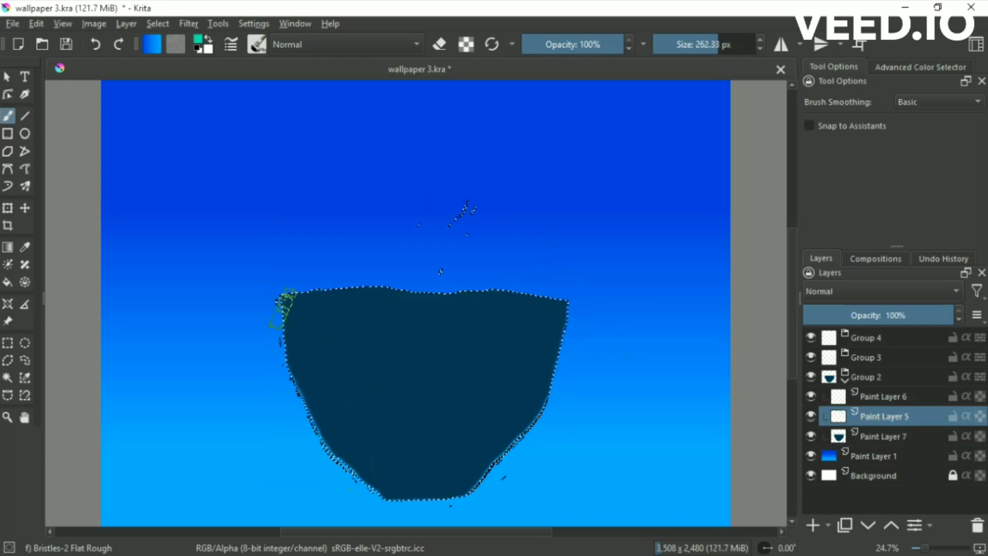
{"action": "mouse_move", "coordinate": [286, 298]}
{"action": "left_mouse_down"}
{"action": "mouse_move", "coordinate": [406, 319]}
{"action": "mouse_move", "coordinate": [589, 314]}
{"action": "left_mouse_up"}
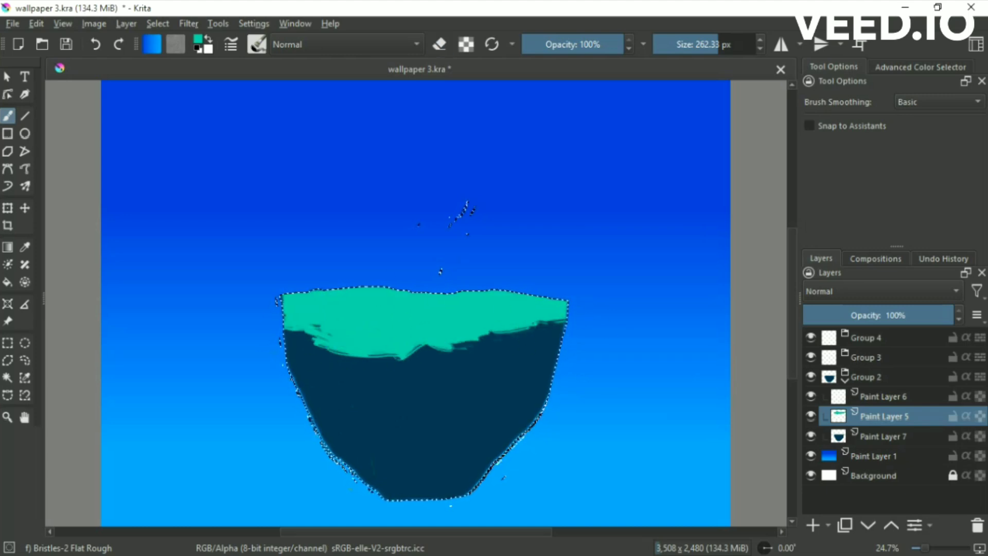
- On Paint Layer 6, moved below Layer 5, paint cyan waterfall streaks down the rock
{"action": "key", "text": "Page_Up"}
{"action": "right_click", "coordinate": [427, 329]}
{"action": "mouse_move", "coordinate": [383, 346]}
{"action": "left_mouse_down"}
{"action": "mouse_move", "coordinate": [395, 366]}
{"action": "mouse_move", "coordinate": [475, 335]}
{"action": "left_mouse_up"}
{"action": "left_click", "coordinate": [649, 321]}
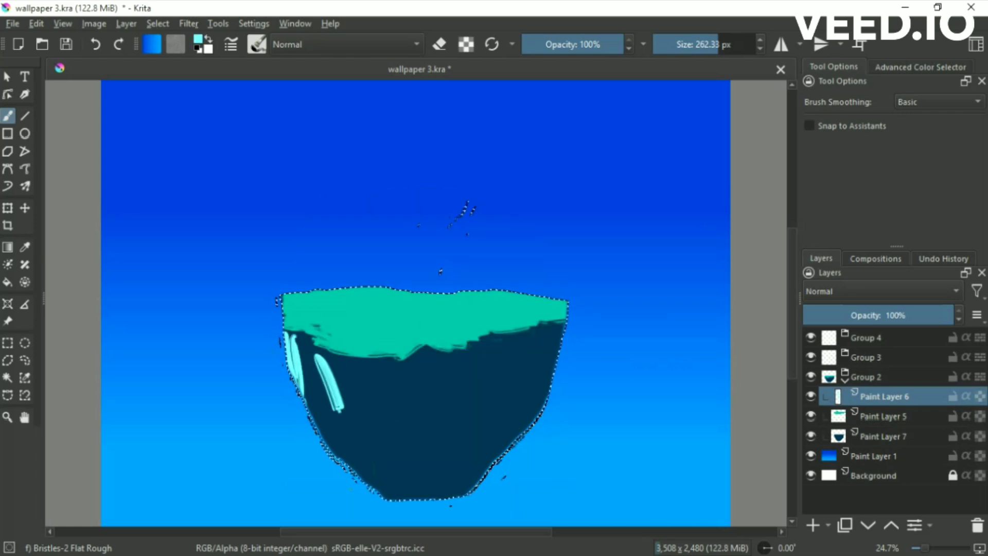
{"action": "key", "text": "ctrl+Page_Down"}
{"action": "left_click_drag", "start_coordinate": [335, 355], "coordinate": [355, 453]}
{"action": "left_click_drag", "start_coordinate": [435, 350], "coordinate": [437, 458]}
{"action": "left_click_drag", "start_coordinate": [455, 350], "coordinate": [456, 411]}
{"action": "left_click_drag", "start_coordinate": [491, 334], "coordinate": [489, 407]}
{"action": "left_click_drag", "start_coordinate": [514, 334], "coordinate": [509, 407]}
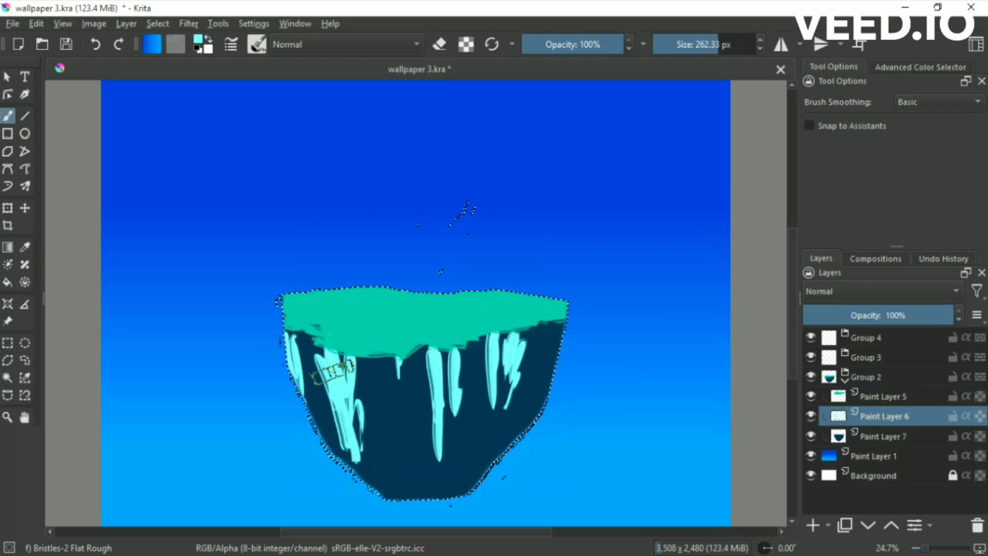
- Thin the cyan streaks with the eraser, then repaint several thicker streaks
{"action": "key", "text": "e"}
{"action": "left_click_drag", "start_coordinate": [329, 355], "coordinate": [364, 401]}
{"action": "left_click_drag", "start_coordinate": [381, 354], "coordinate": [404, 397]}
{"action": "left_click_drag", "start_coordinate": [456, 350], "coordinate": [455, 412]}
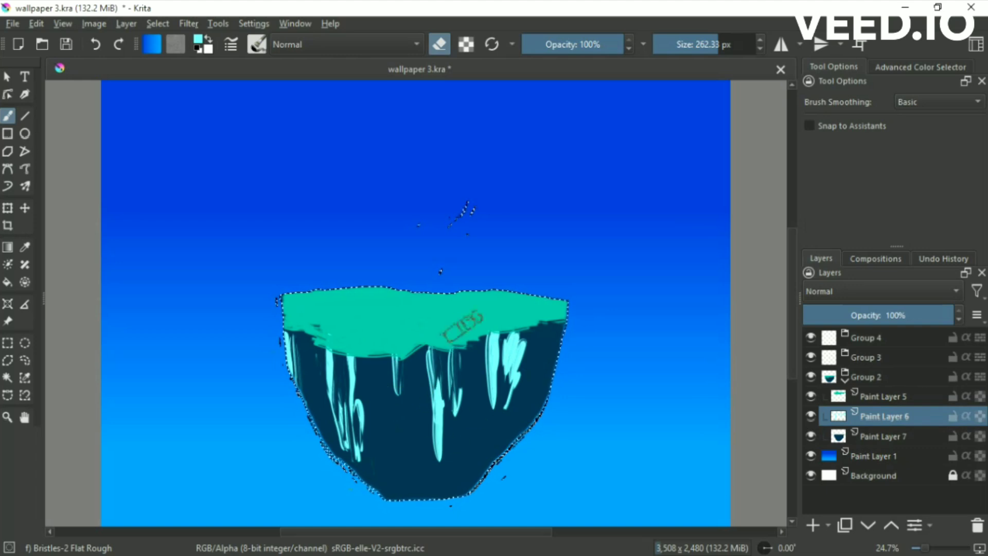
{"action": "left_click_drag", "start_coordinate": [442, 335], "coordinate": [481, 314]}
{"action": "key", "text": "e"}
{"action": "left_click_drag", "start_coordinate": [301, 347], "coordinate": [304, 370]}
{"action": "left_click_drag", "start_coordinate": [329, 347], "coordinate": [360, 440]}
{"action": "left_click_drag", "start_coordinate": [427, 347], "coordinate": [437, 448]}
{"action": "left_click_drag", "start_coordinate": [475, 334], "coordinate": [484, 412]}
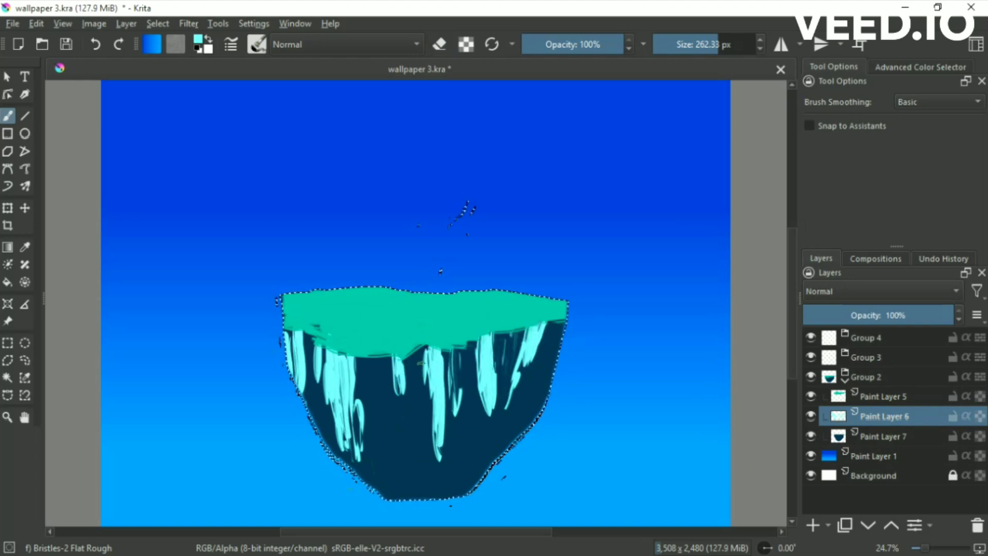
- Erase the cyan streaks down into narrow falls and clear the selection
{"action": "key", "text": "e"}
{"action": "left_click_drag", "start_coordinate": [304, 350], "coordinate": [349, 443]}
{"action": "left_click_drag", "start_coordinate": [391, 355], "coordinate": [437, 442]}
{"action": "left_click_drag", "start_coordinate": [452, 335], "coordinate": [522, 327]}
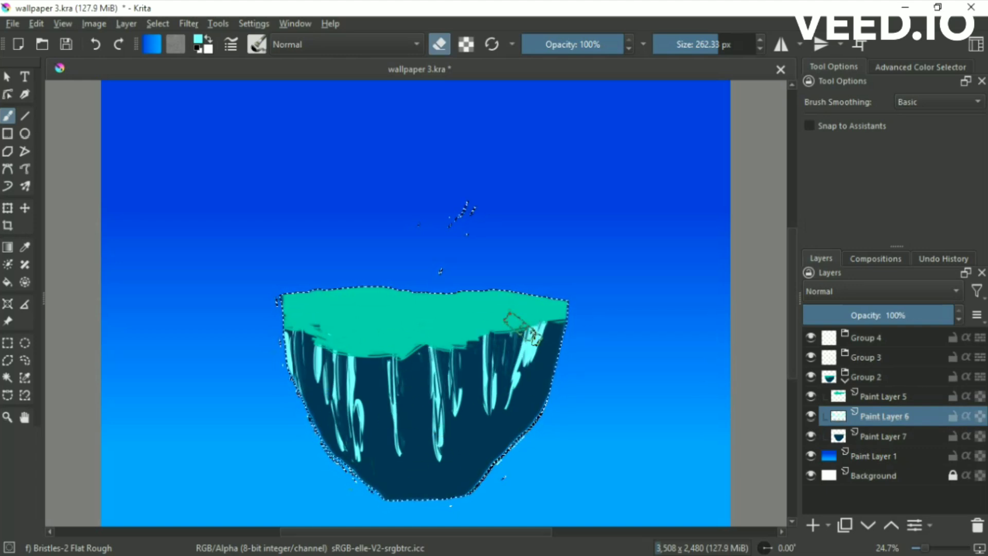
{"action": "left_click", "coordinate": [25, 359]}
{"action": "left_click", "coordinate": [712, 422]}
- On a new layer over the selected island top, airbrush it lighter with Airbrush Soft
{"action": "left_click", "coordinate": [837, 396], "text": "ctrl"}
{"action": "key", "text": "Insert"}
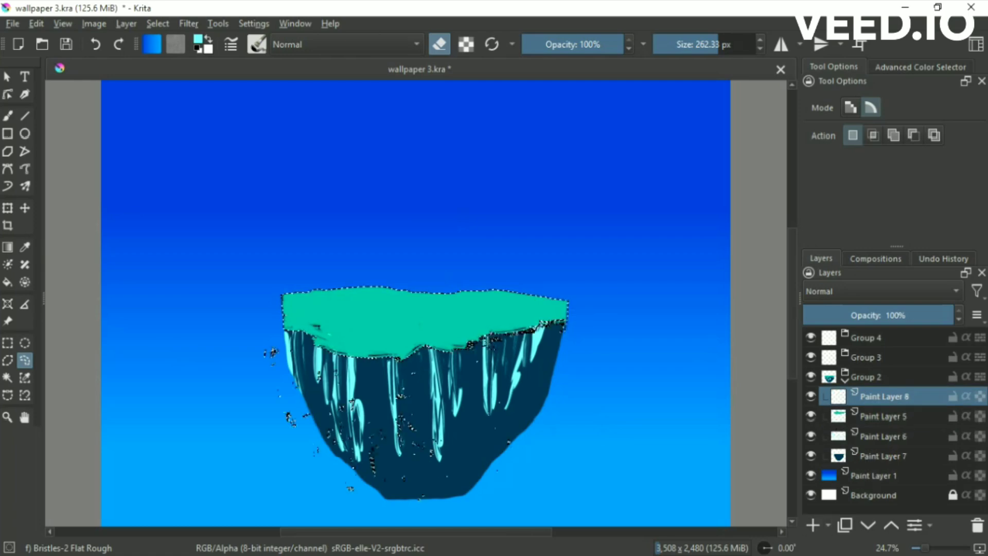
{"action": "right_click", "coordinate": [203, 236]}
{"action": "left_click", "coordinate": [106, 206]}
{"action": "mouse_move", "coordinate": [383, 273]}
{"action": "left_mouse_down"}
{"action": "mouse_move", "coordinate": [286, 308]}
{"action": "mouse_move", "coordinate": [308, 282]}
{"action": "left_mouse_up"}
{"action": "right_click", "coordinate": [375, 265]}
{"action": "right_click", "coordinate": [320, 349]}
{"action": "mouse_move", "coordinate": [320, 348]}
{"action": "left_mouse_down"}
{"action": "mouse_move", "coordinate": [391, 379]}
{"action": "mouse_move", "coordinate": [396, 287]}
{"action": "left_mouse_up"}
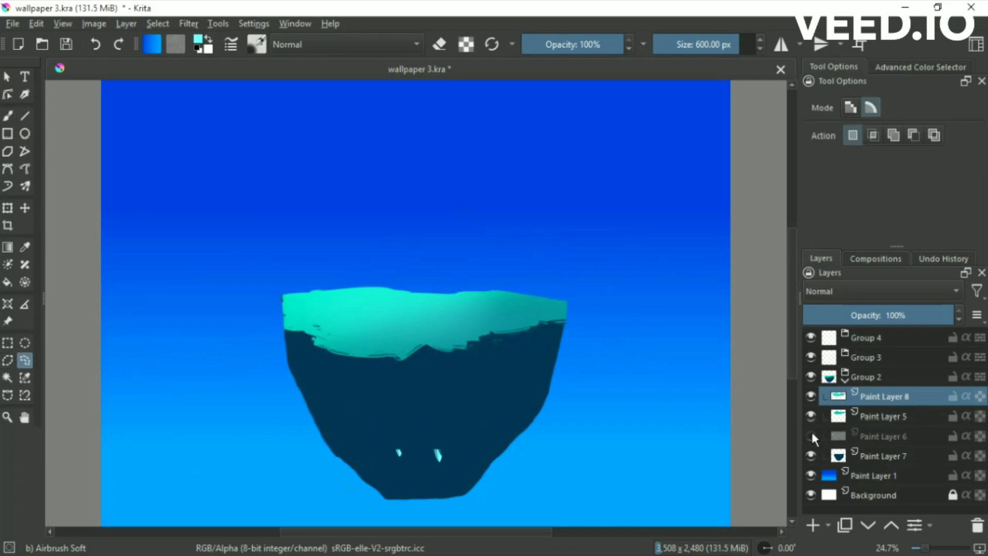
- On a new layer over the selected streaks, airbrush them a darker teal, then deselect
{"action": "left_click", "coordinate": [838, 436], "text": "ctrl"}
{"action": "key", "text": "Insert"}
{"action": "right_click", "coordinate": [375, 320]}
{"action": "right_click", "coordinate": [303, 406]}
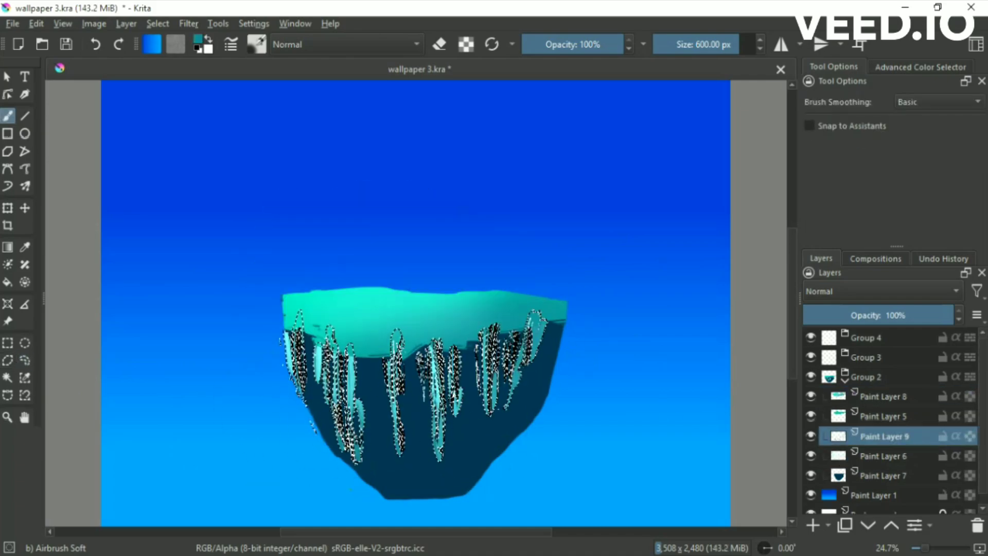
{"action": "right_click", "coordinate": [529, 353]}
{"action": "right_click", "coordinate": [430, 465]}
{"action": "left_click_drag", "start_coordinate": [430, 465], "coordinate": [323, 429]}
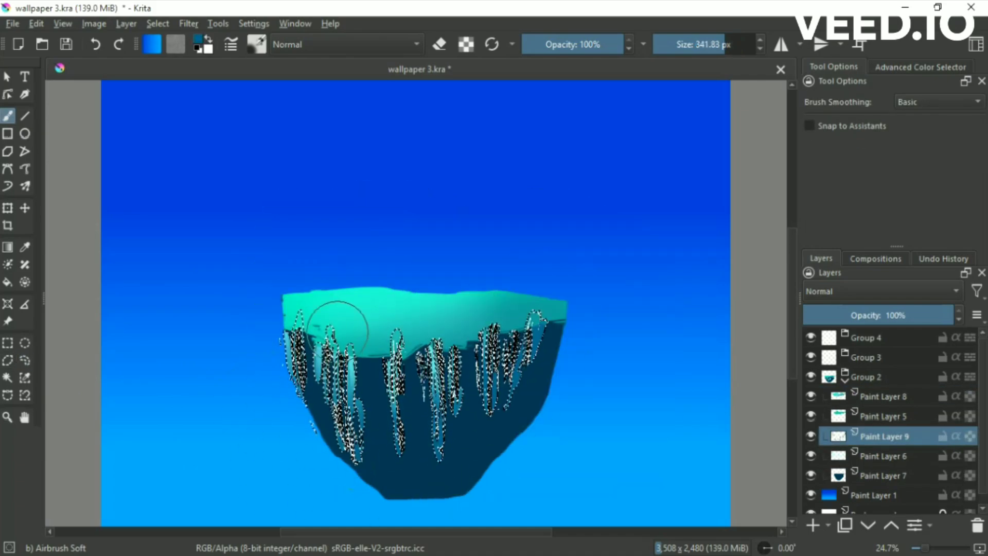
{"action": "key", "text": "ctrl+shift+a"}
{"action": "left_click", "coordinate": [883, 396]}
{"action": "key", "text": "Insert"}
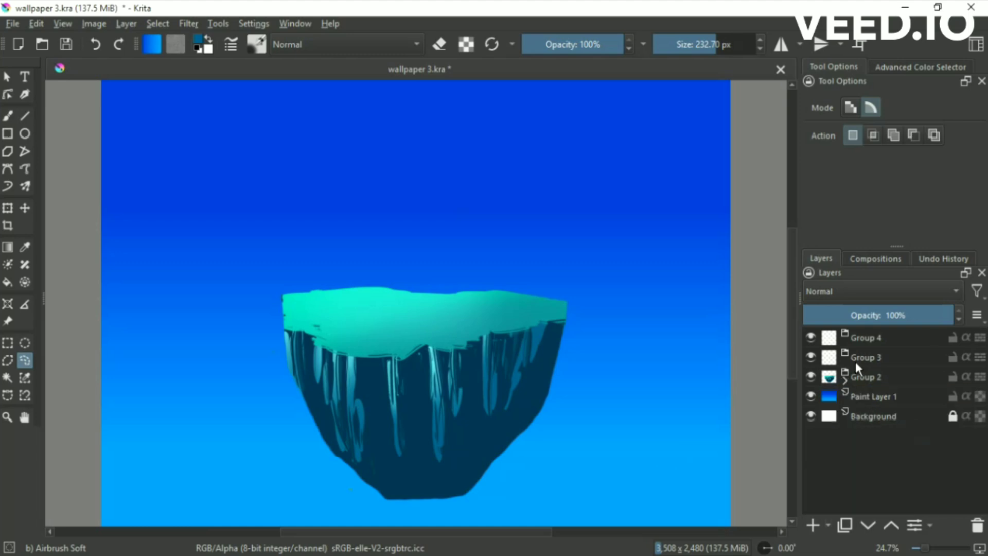
- Airbrush a light blue haze over the island's lower half and add a new sketch layer
{"action": "key", "text": "b"}
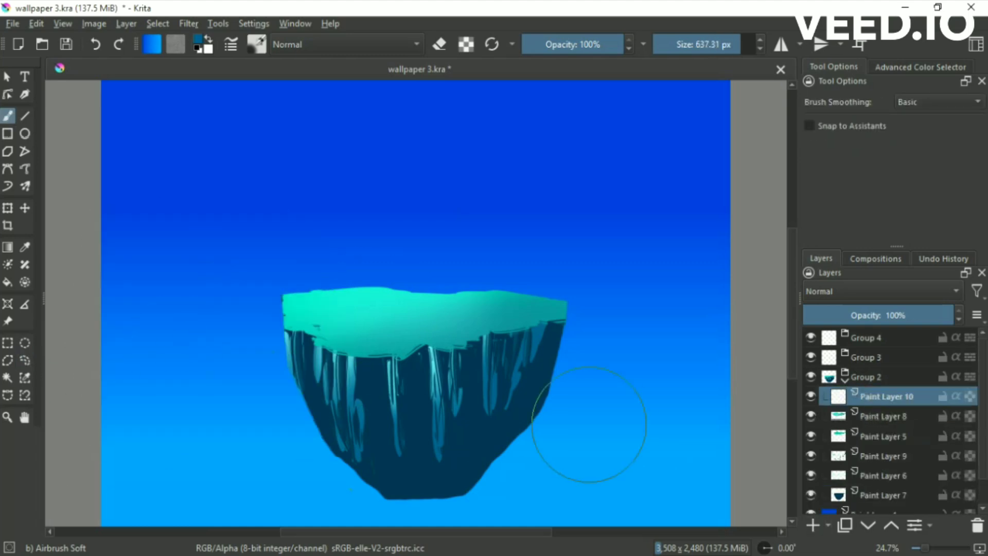
{"action": "mouse_move", "coordinate": [589, 425]}
{"action": "left_mouse_down"}
{"action": "mouse_move", "coordinate": [231, 474]}
{"action": "mouse_move", "coordinate": [121, 430]}
{"action": "mouse_move", "coordinate": [242, 408]}
{"action": "mouse_move", "coordinate": [372, 496]}
{"action": "mouse_move", "coordinate": [302, 452]}
{"action": "mouse_move", "coordinate": [637, 437]}
{"action": "left_mouse_up"}
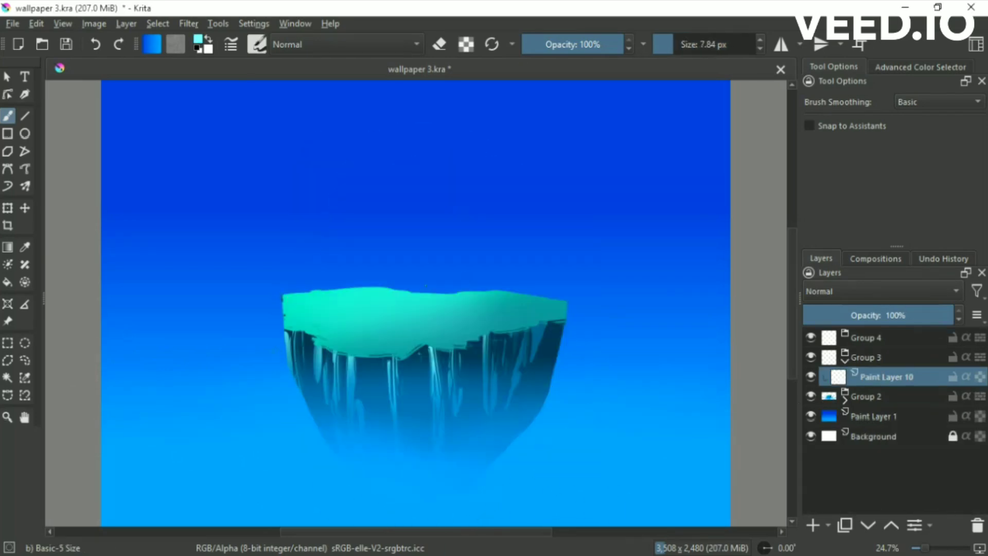
{"action": "key", "text": "d"}
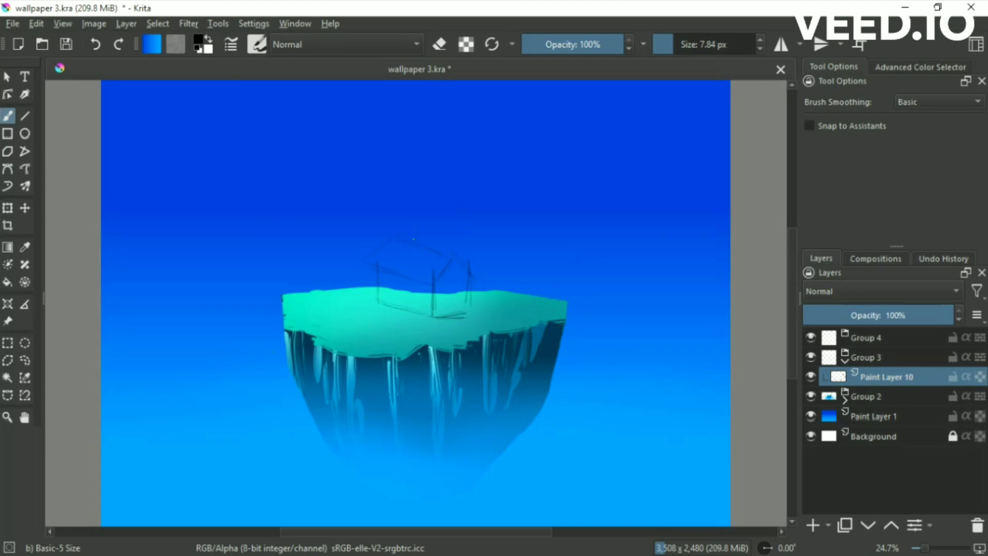
{"action": "key", "text": "Insert"}
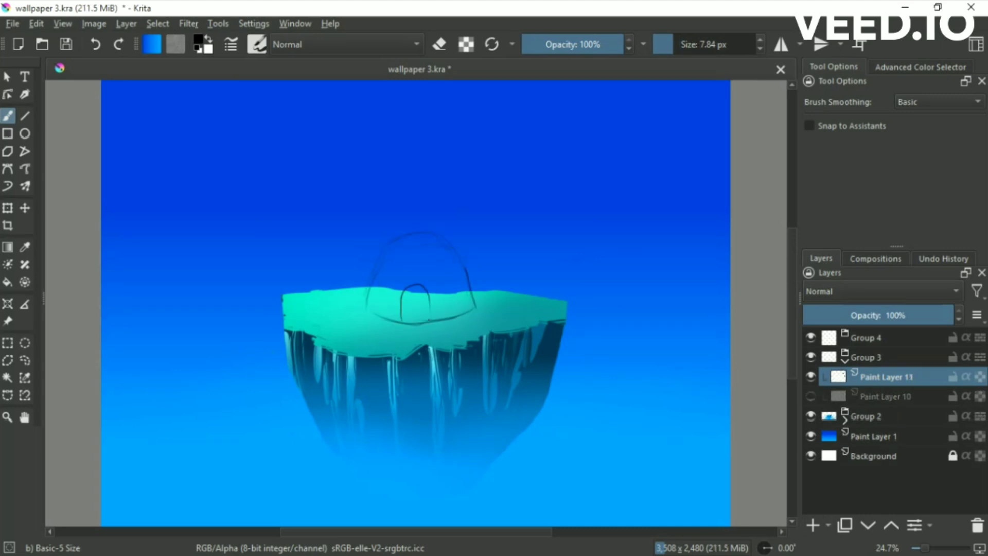
- In canvas-only mode, sketch a dome hut with a doorway, then clear it with Delete
{"action": "key", "text": "Tab"}
{"action": "scroll", "coordinate": [404, 304], "scroll_direction": "up", "scroll_amount": 5}
{"action": "scroll", "coordinate": [404, 304], "scroll_direction": "up", "scroll_amount": 1}
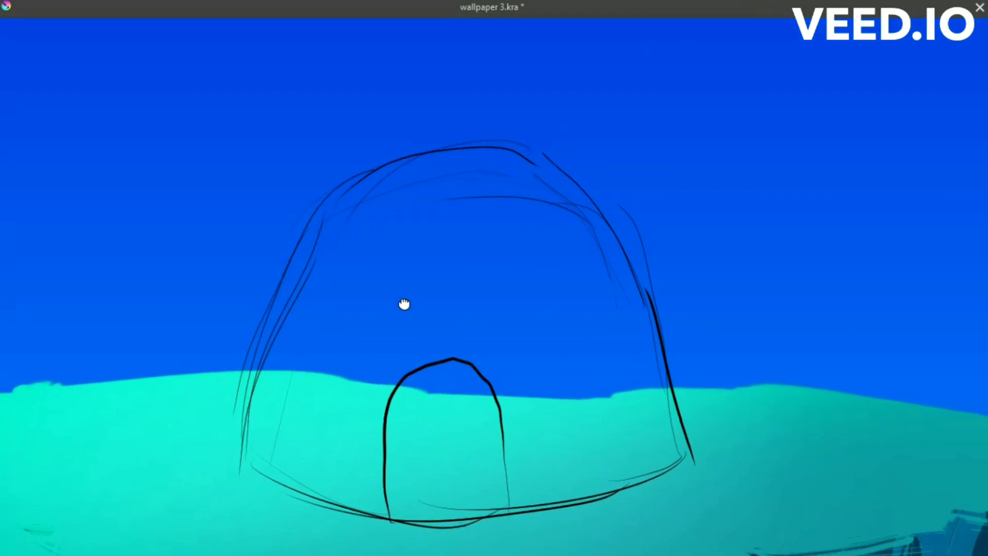
{"action": "left_click_drag", "start_coordinate": [404, 304], "coordinate": [396, 325]}
{"action": "left_click_drag", "start_coordinate": [266, 307], "coordinate": [181, 284]}
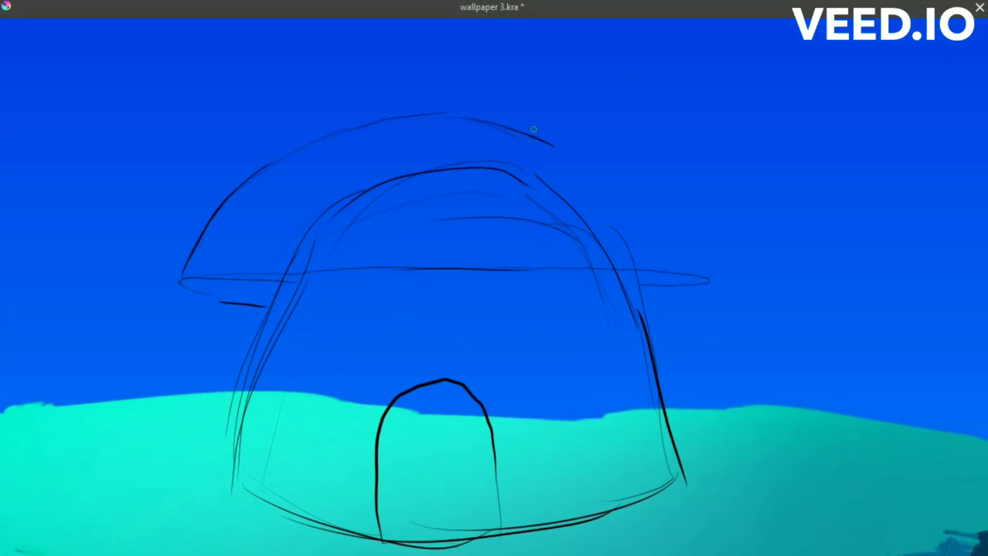
{"action": "left_click_drag", "start_coordinate": [432, 387], "coordinate": [431, 498]}
{"action": "key", "text": "Tab"}
{"action": "scroll", "coordinate": [684, 474], "scroll_direction": "down", "scroll_amount": 5}
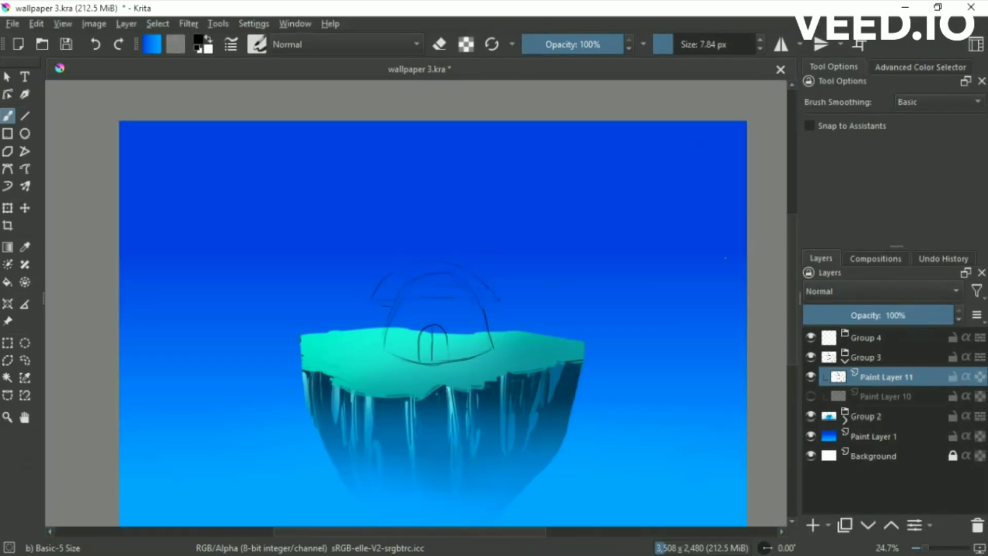
{"action": "key", "text": "Delete"}
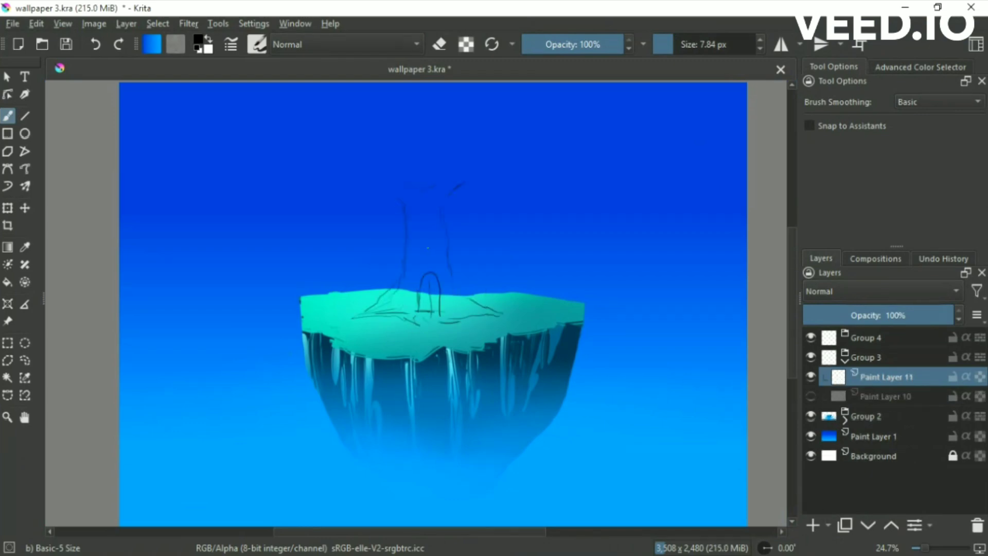
- Toggle visibility of the tree and old house sketch layers to compare them
{"action": "scroll", "coordinate": [776, 263], "scroll_direction": "up", "scroll_amount": 3}
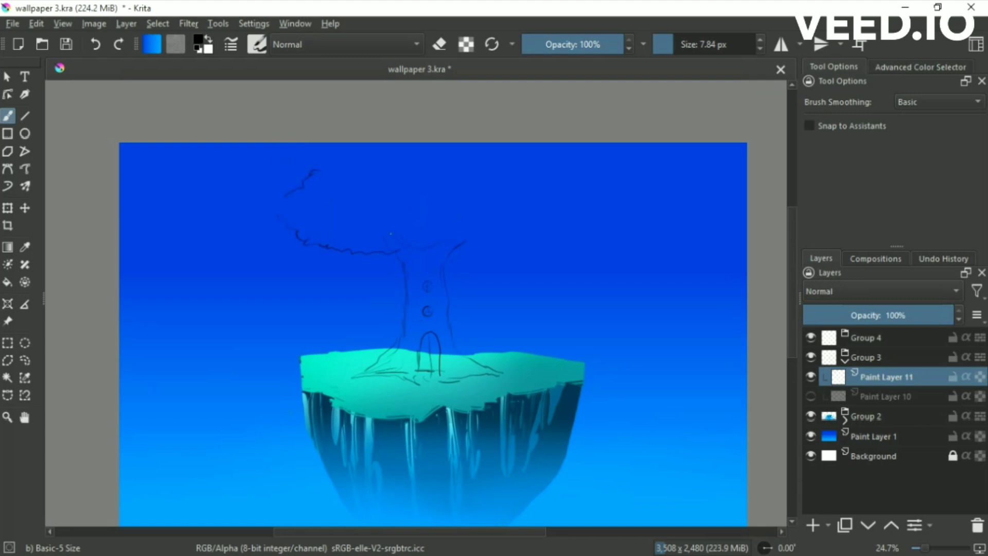
{"action": "scroll", "coordinate": [433, 304], "scroll_direction": "down", "scroll_amount": 3}
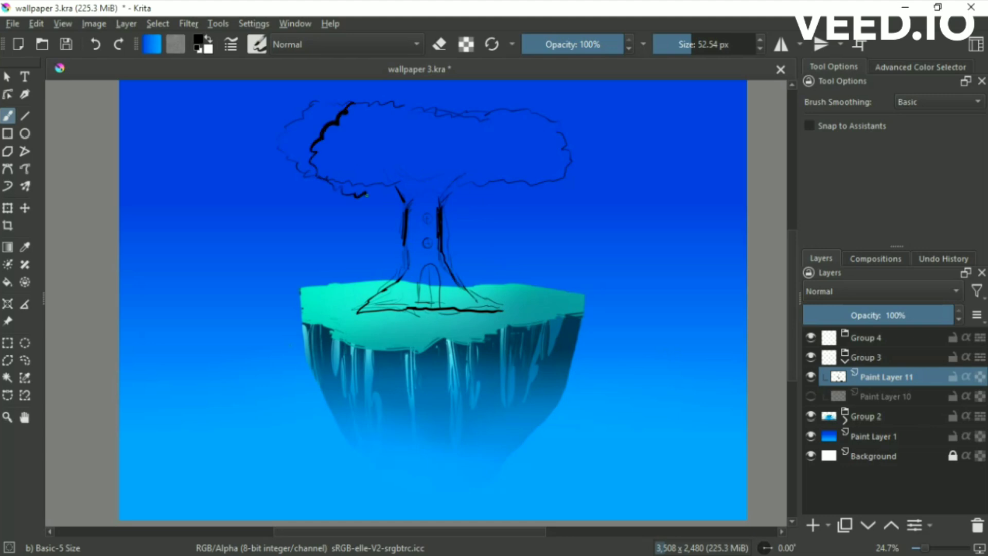
{"action": "left_click", "coordinate": [810, 396]}
{"action": "left_click", "coordinate": [810, 377]}
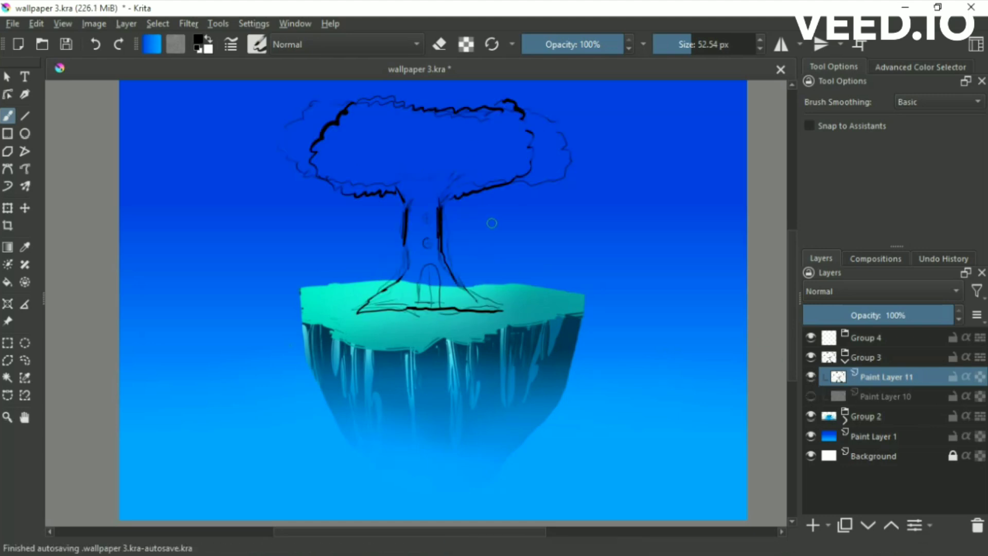
{"action": "left_click", "coordinate": [811, 376]}
{"action": "left_click", "coordinate": [810, 376]}
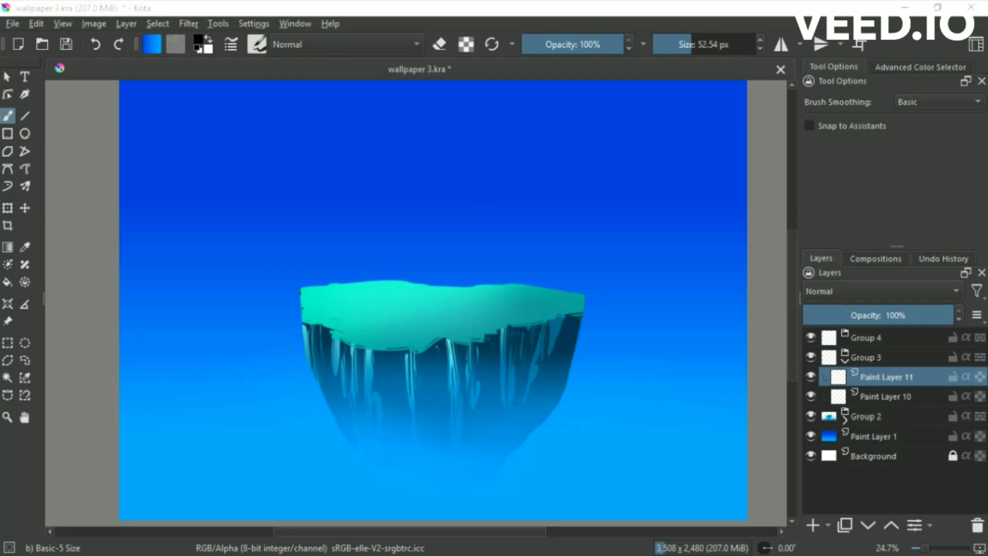
- Paint red and blue test strokes with the glaze brush, erase them and delete that layer
{"action": "left_click", "coordinate": [833, 396]}
{"action": "right_click", "coordinate": [445, 272]}
{"action": "left_click", "coordinate": [435, 287]}
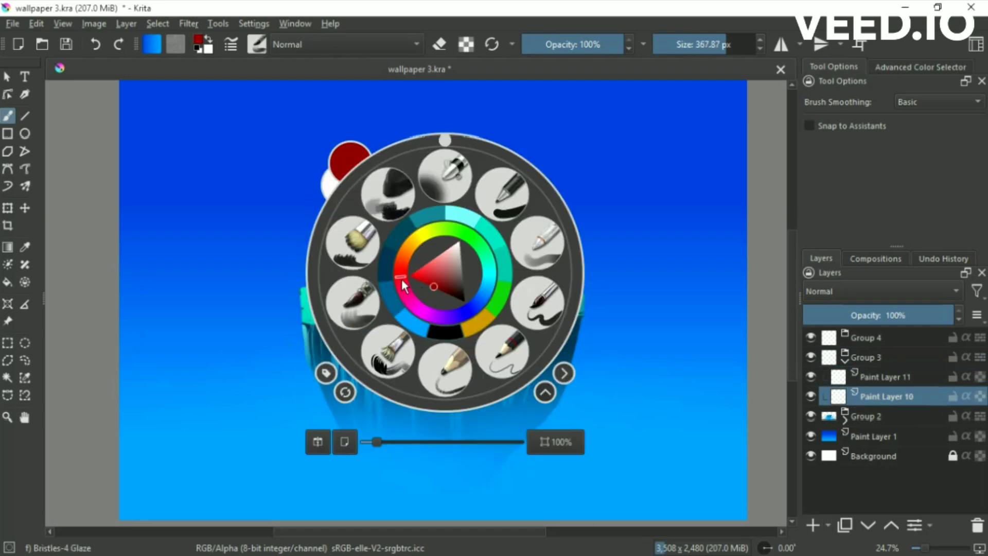
{"action": "right_click", "coordinate": [501, 298]}
{"action": "left_click", "coordinate": [492, 303]}
{"action": "left_click_drag", "start_coordinate": [604, 174], "coordinate": [689, 191]}
{"action": "right_click", "coordinate": [620, 235]}
{"action": "key", "text": "slash"}
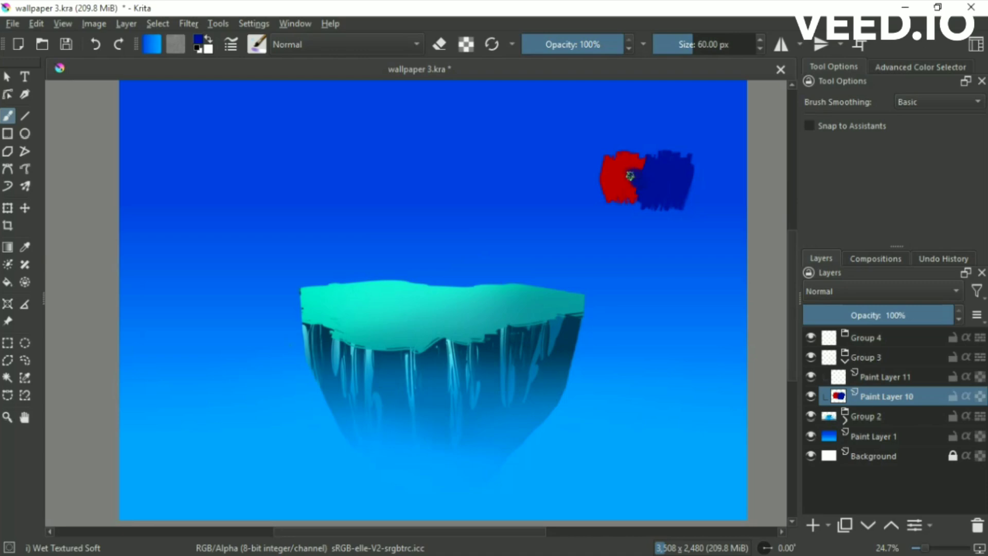
{"action": "key", "text": "e"}
{"action": "left_click_drag", "start_coordinate": [646, 176], "coordinate": [608, 160]}
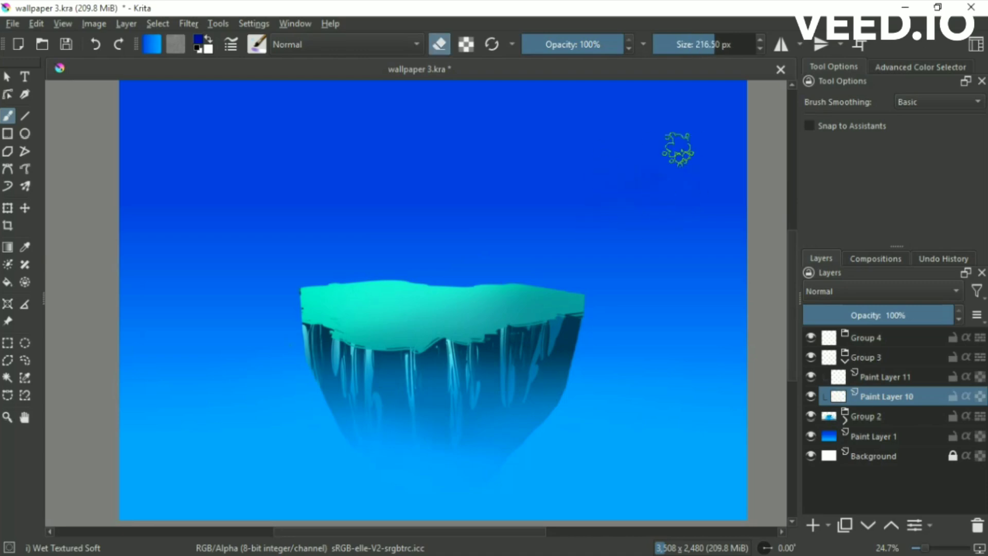
{"action": "key", "text": "shift+Delete"}
- Paint a trial red-trunked, grey-canopied tree, then undo it back to an empty Group 3
{"action": "key", "text": "Insert"}
{"action": "right_click", "coordinate": [430, 254]}
{"action": "key", "text": "slash"}
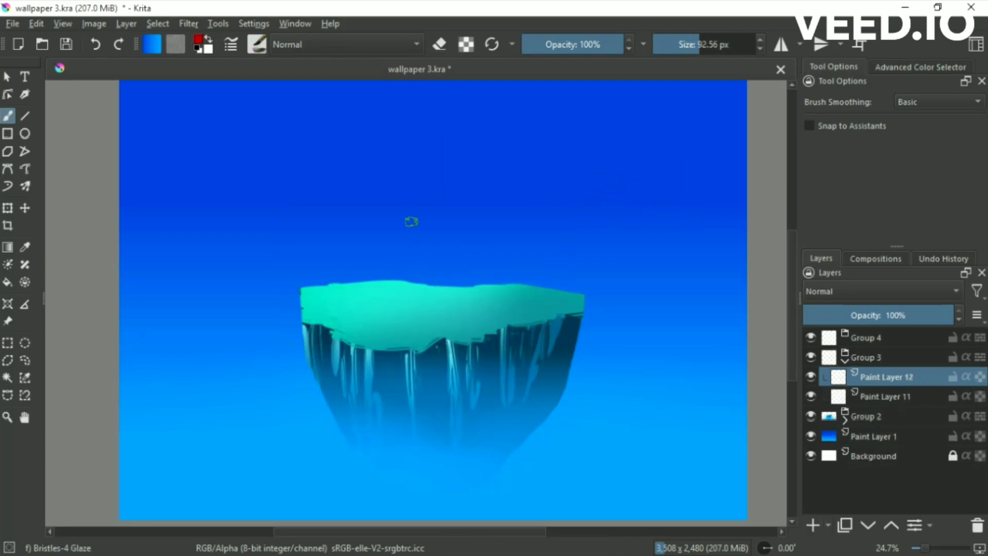
{"action": "left_click_drag", "start_coordinate": [391, 273], "coordinate": [410, 209]}
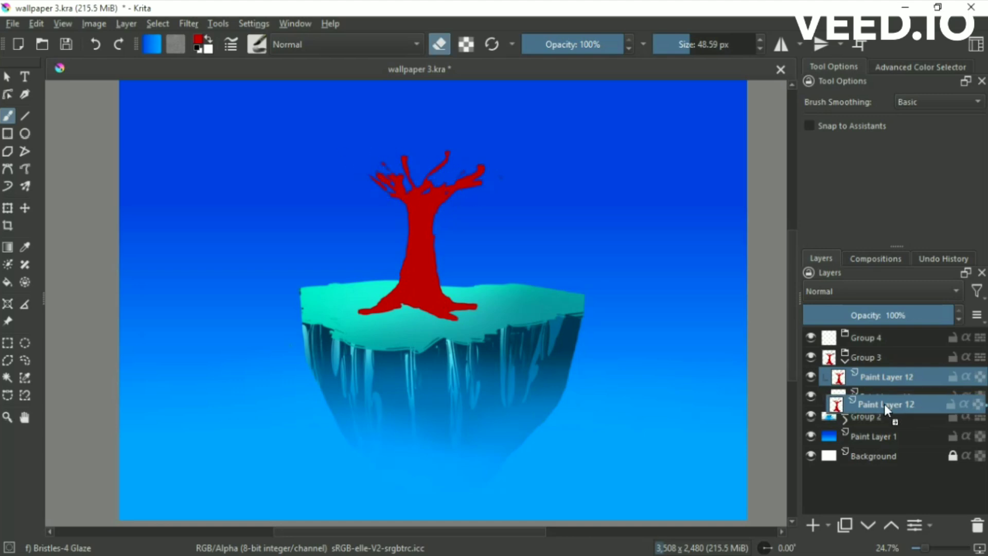
{"action": "left_click_drag", "start_coordinate": [836, 398], "coordinate": [836, 372]}
{"action": "mouse_move", "coordinate": [318, 169]}
{"action": "left_mouse_down"}
{"action": "mouse_move", "coordinate": [363, 133]}
{"action": "mouse_move", "coordinate": [463, 154]}
{"action": "mouse_move", "coordinate": [458, 132]}
{"action": "mouse_move", "coordinate": [436, 201]}
{"action": "left_mouse_up"}
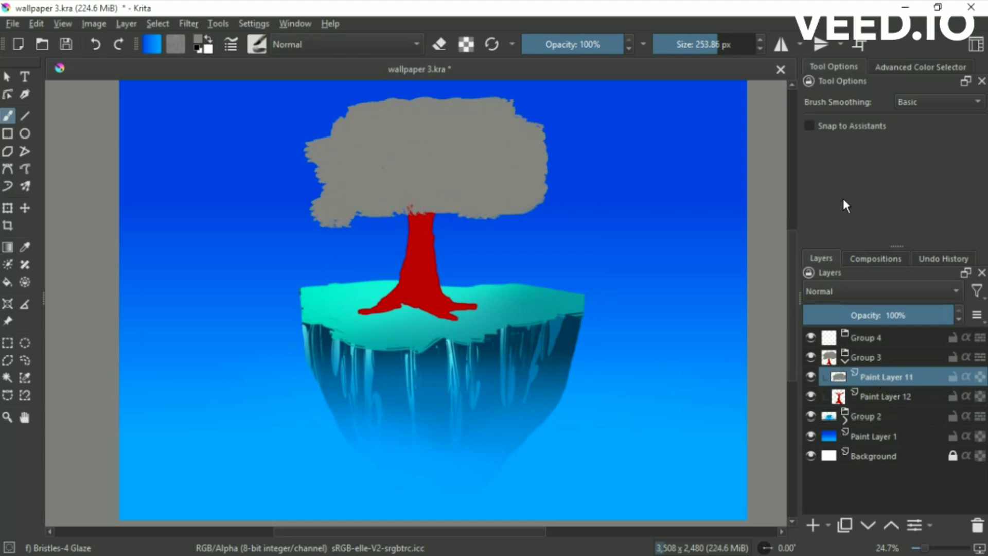
{"action": "key", "text": "ctrl+z"}
{"action": "key", "text": "ctrl+z"}
{"action": "key", "text": "ctrl+z"}
{"action": "key", "text": "e"}
{"action": "key", "text": "ctrl+z"}
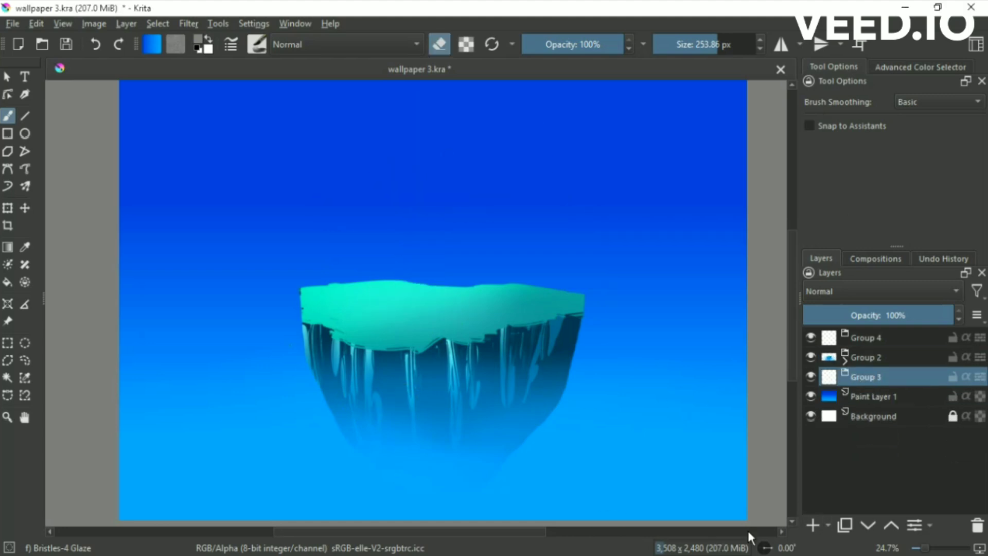
- Try large white clouds behind the island on a new layer, then undo them
{"action": "key", "text": "Insert"}
{"action": "right_click", "coordinate": [364, 232]}
{"action": "left_click", "coordinate": [386, 227]}
{"action": "mouse_move", "coordinate": [319, 206]}
{"action": "left_mouse_down"}
{"action": "mouse_move", "coordinate": [165, 375]}
{"action": "mouse_move", "coordinate": [264, 210]}
{"action": "mouse_move", "coordinate": [662, 232]}
{"action": "mouse_move", "coordinate": [222, 491]}
{"action": "mouse_move", "coordinate": [603, 326]}
{"action": "mouse_move", "coordinate": [689, 407]}
{"action": "mouse_move", "coordinate": [649, 430]}
{"action": "left_mouse_up"}
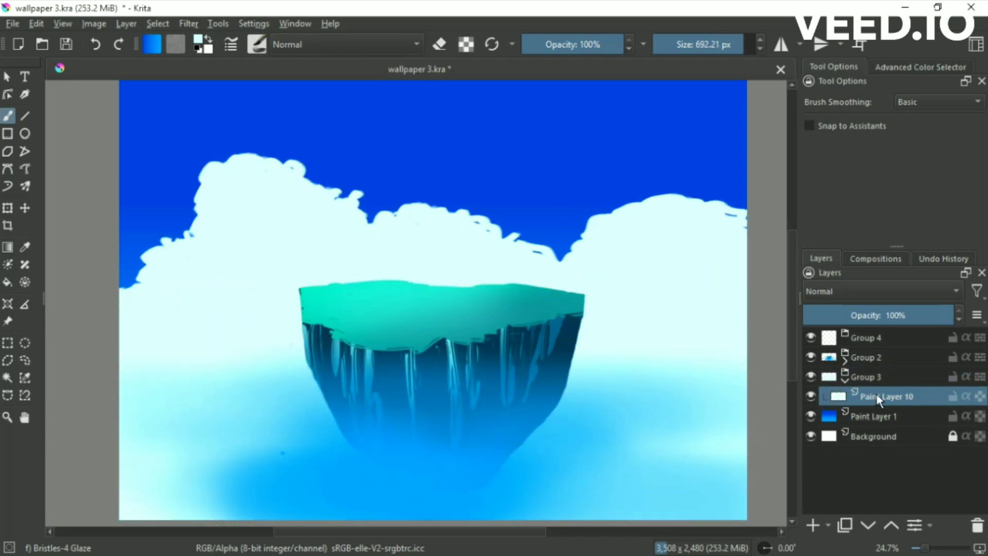
{"action": "key", "text": "ctrl+z"}
- Expand island Group 2 and hide Paint Layers 8 and 5
{"action": "left_click", "coordinate": [865, 357]}
{"action": "left_click", "coordinate": [844, 362]}
{"action": "left_click", "coordinate": [810, 377]}
{"action": "left_click", "coordinate": [810, 396]}
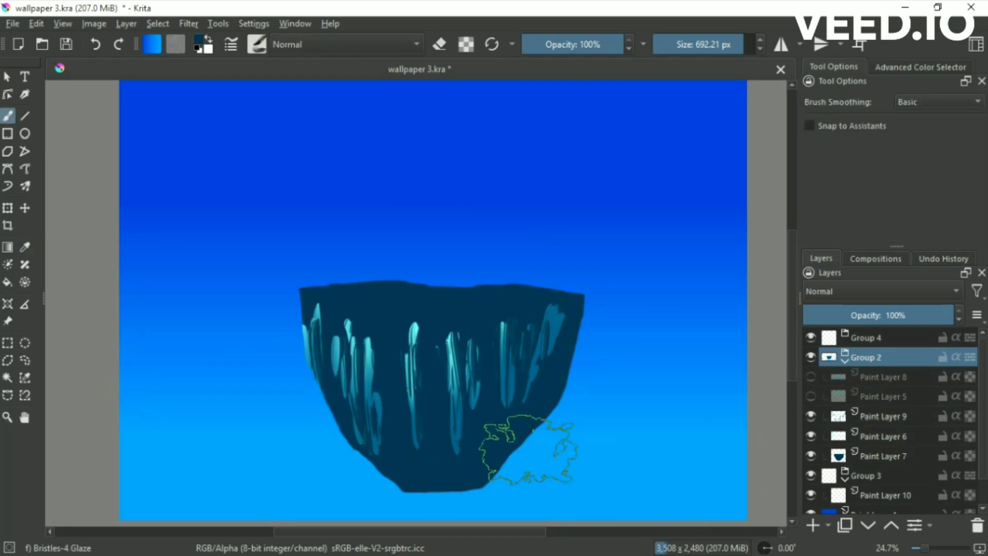
- Paint dark navy cliffs along the bottom corners and erase their inner edges to leave a gap
{"action": "right_click", "coordinate": [595, 331]}
{"action": "mouse_move", "coordinate": [612, 432]}
{"action": "left_mouse_down"}
{"action": "mouse_move", "coordinate": [744, 409]}
{"action": "mouse_move", "coordinate": [506, 442]}
{"action": "mouse_move", "coordinate": [661, 496]}
{"action": "mouse_move", "coordinate": [583, 431]}
{"action": "mouse_move", "coordinate": [566, 443]}
{"action": "left_mouse_up"}
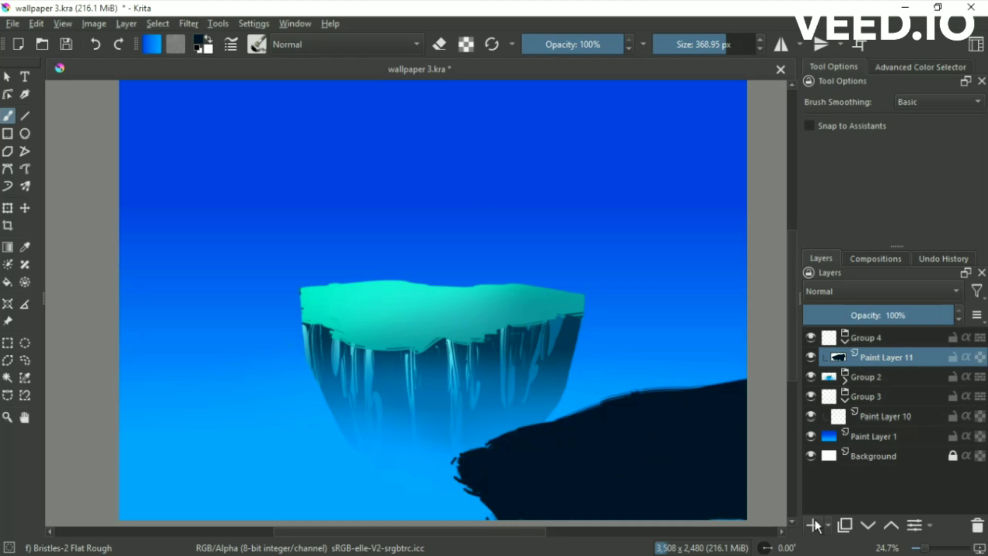
{"action": "mouse_move", "coordinate": [123, 445]}
{"action": "left_mouse_down"}
{"action": "mouse_move", "coordinate": [263, 465]}
{"action": "mouse_move", "coordinate": [146, 499]}
{"action": "left_mouse_up"}
{"action": "key", "text": "e"}
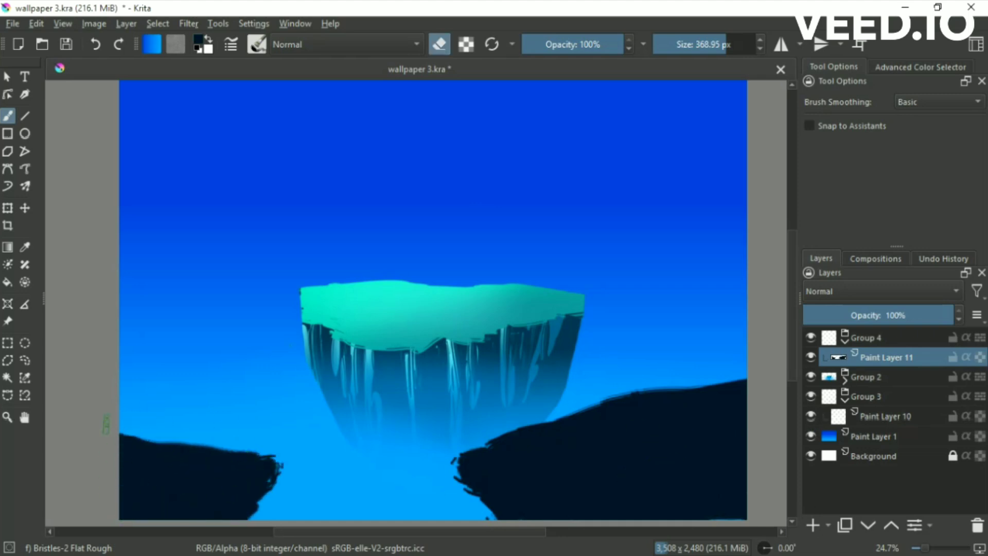
{"action": "left_click_drag", "start_coordinate": [278, 460], "coordinate": [214, 504]}
{"action": "left_click_drag", "start_coordinate": [457, 455], "coordinate": [500, 510]}
{"action": "key", "text": "e"}
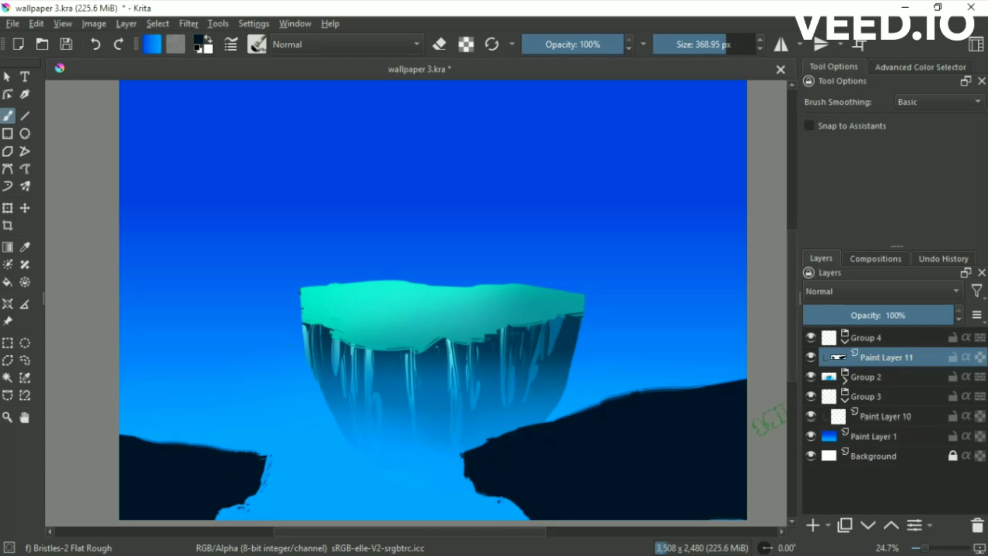
- Select Paint Layer 8 in the island group and save the wallpaper
{"action": "left_click", "coordinate": [844, 381]}
{"action": "left_click", "coordinate": [875, 397]}
{"action": "key", "text": "ctrl+s"}
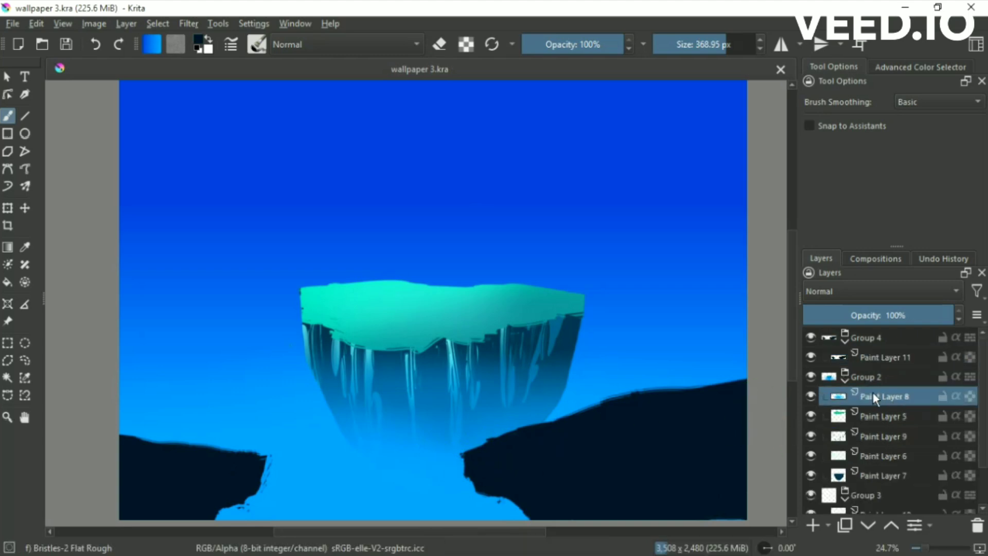
- Merge Paint Layers 8 through 7, then freehand-select the island and shrink it
{"action": "left_click", "coordinate": [877, 456], "text": "shift"}
{"action": "left_click", "coordinate": [877, 475], "text": "shift"}
{"action": "key", "text": "ctrl+e"}
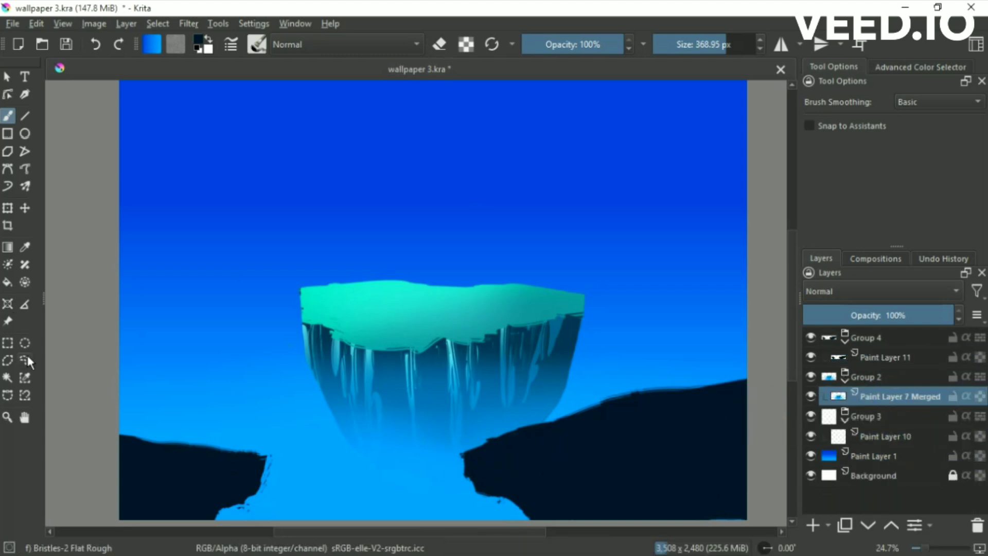
{"action": "left_click", "coordinate": [25, 360]}
{"action": "mouse_move", "coordinate": [279, 276]}
{"action": "left_mouse_down"}
{"action": "mouse_move", "coordinate": [609, 454]}
{"action": "mouse_move", "coordinate": [276, 324]}
{"action": "left_mouse_up"}
{"action": "key", "text": "ctrl+t"}
{"action": "left_click_drag", "start_coordinate": [490, 274], "coordinate": [569, 287]}
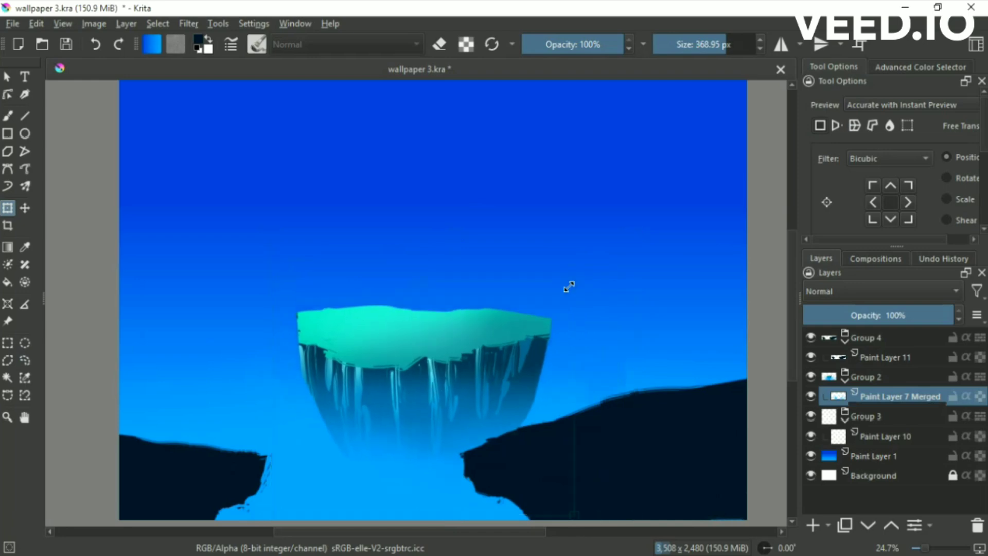
- Shift the island right, then undo the move, resize and merge
{"action": "key", "text": "t"}
{"action": "left_click_drag", "start_coordinate": [409, 395], "coordinate": [441, 386]}
{"action": "key", "text": "ctrl+z"}
{"action": "key", "text": "ctrl+z"}
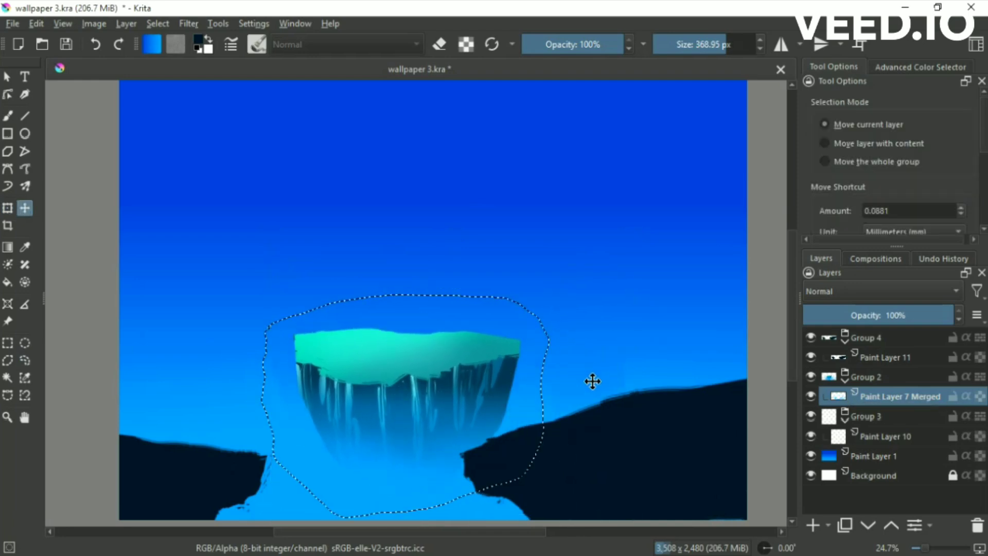
{"action": "key", "text": "ctrl+z"}
{"action": "key", "text": "ctrl+z"}
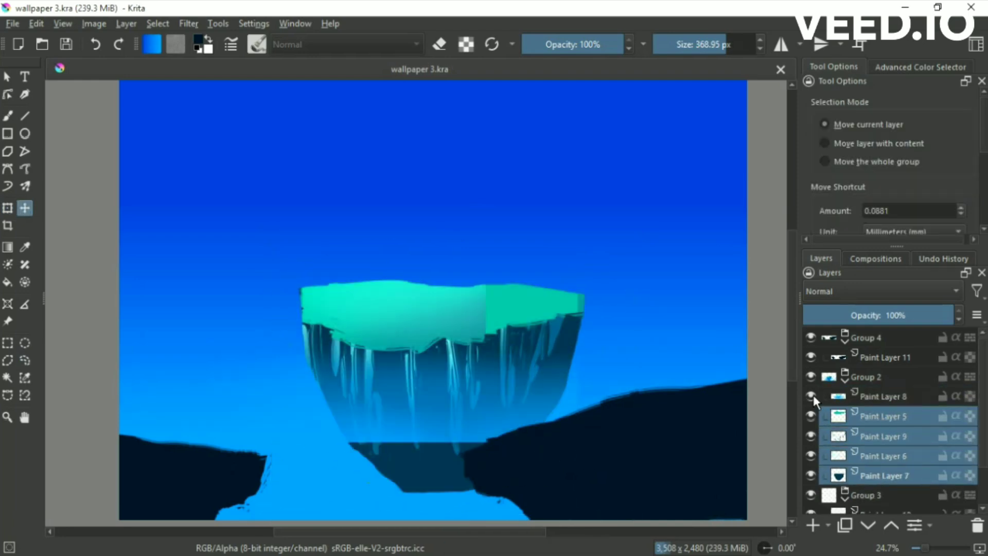
{"action": "key", "text": "ctrl+z"}
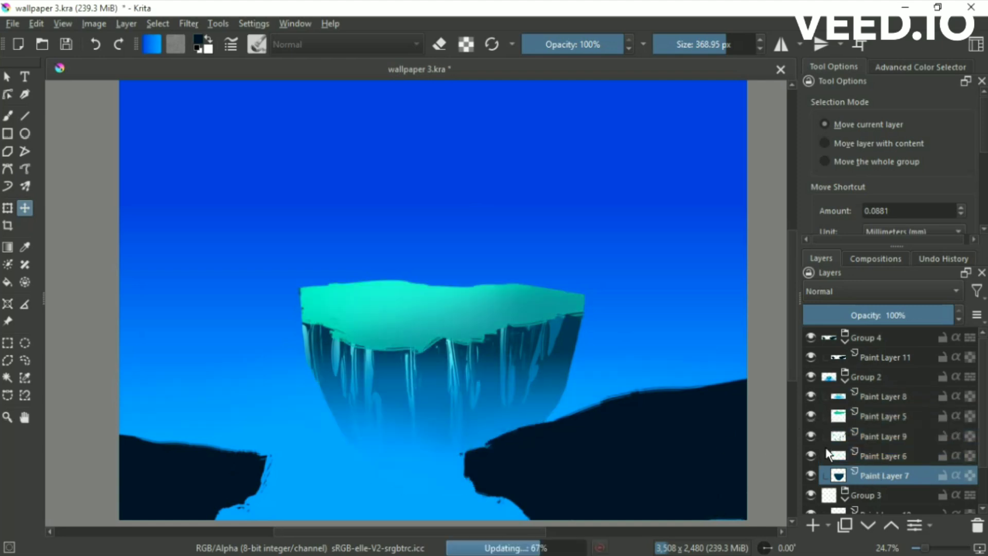
- Hide Paint Layer 5, other island layers and Group 3, then copy the island's grassy top to a new layer
{"action": "left_click", "coordinate": [812, 477]}
{"action": "scroll", "coordinate": [812, 477], "scroll_direction": "down", "scroll_amount": 2}
{"action": "left_click_drag", "start_coordinate": [811, 376], "coordinate": [811, 415]}
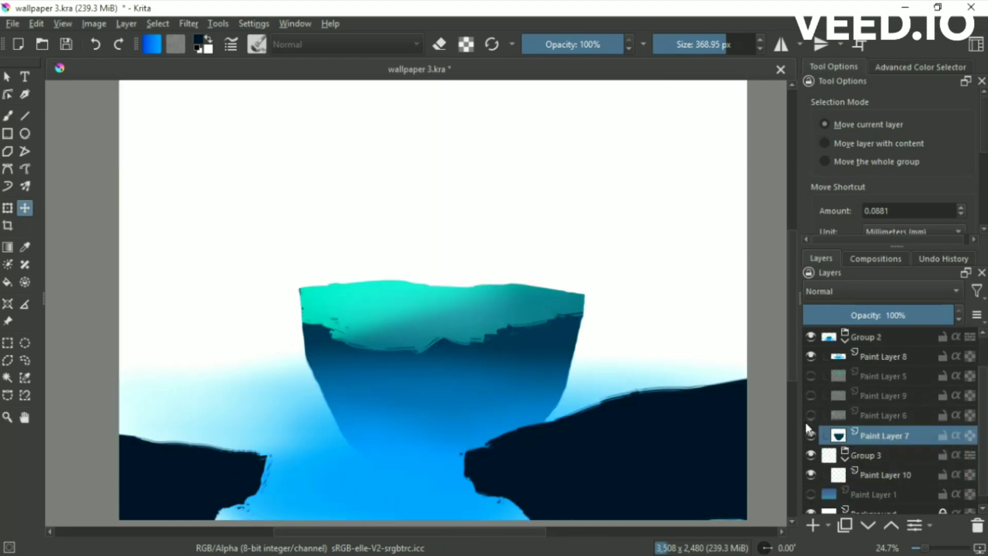
{"action": "left_click", "coordinate": [811, 455]}
{"action": "left_click", "coordinate": [880, 356]}
{"action": "left_click", "coordinate": [26, 360]}
{"action": "left_click_drag", "start_coordinate": [273, 272], "coordinate": [417, 362]}
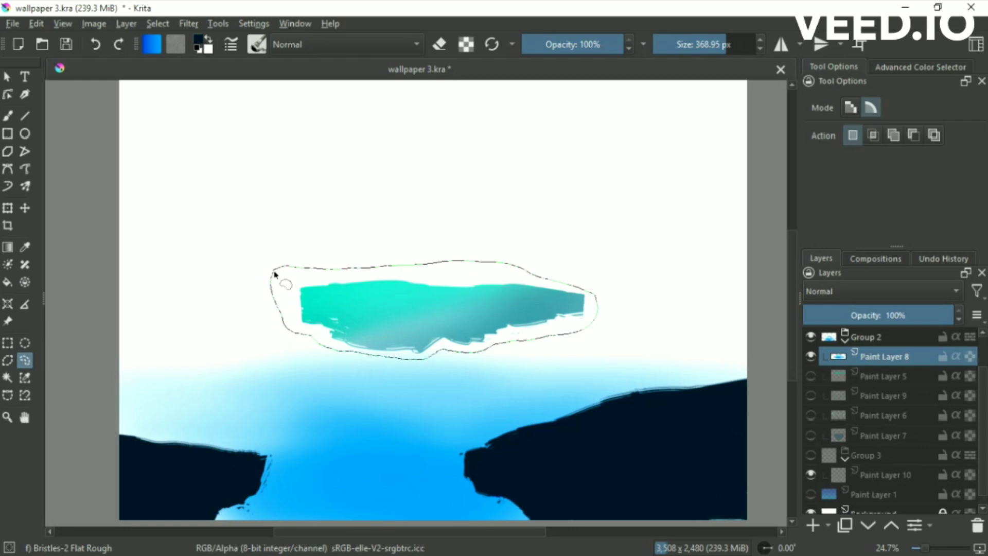
{"action": "left_click_drag", "start_coordinate": [274, 274], "coordinate": [272, 271]}
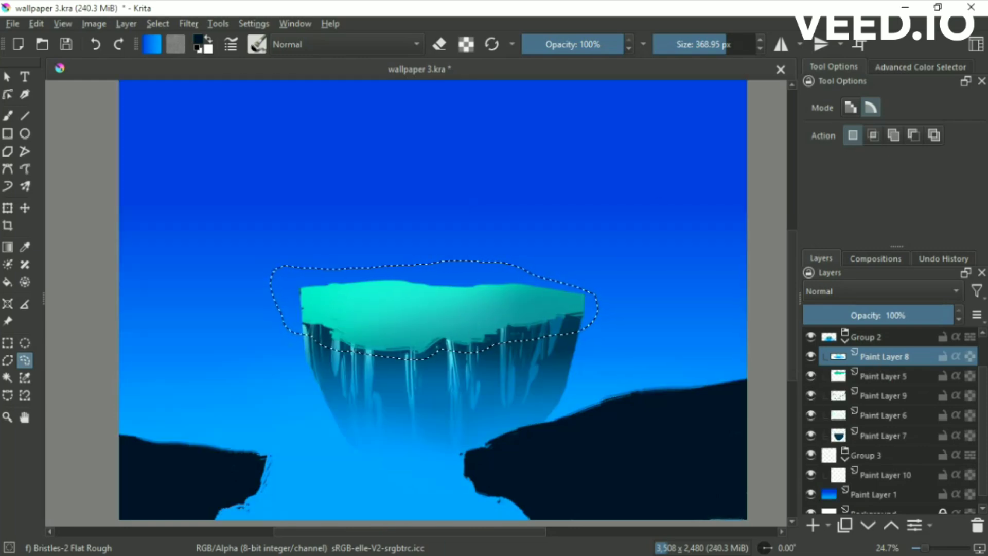
{"action": "key", "text": "ctrl+alt+j"}
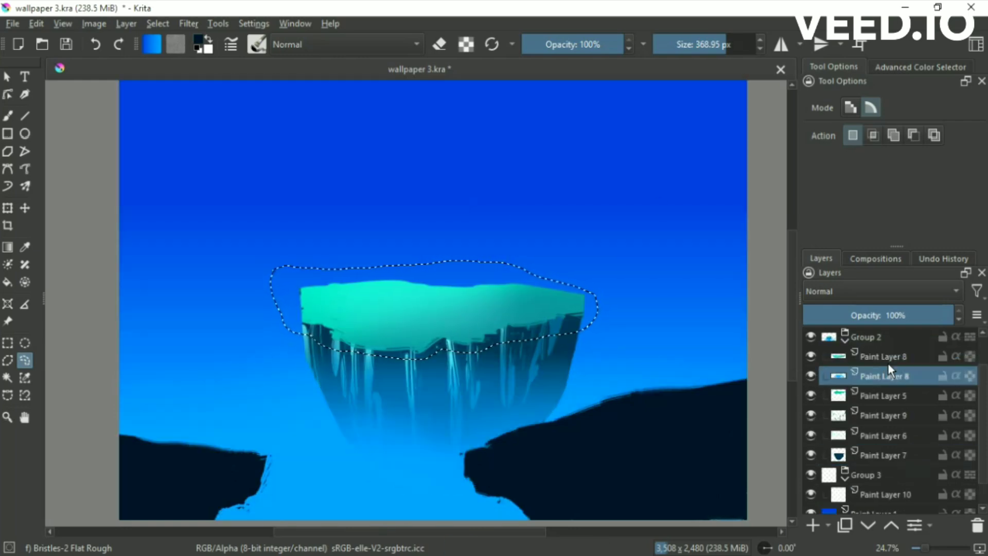
- Select the island's layers and merge them into one
{"action": "scroll", "coordinate": [887, 363], "scroll_direction": "up", "scroll_amount": 1}
{"action": "left_click", "coordinate": [811, 395]}
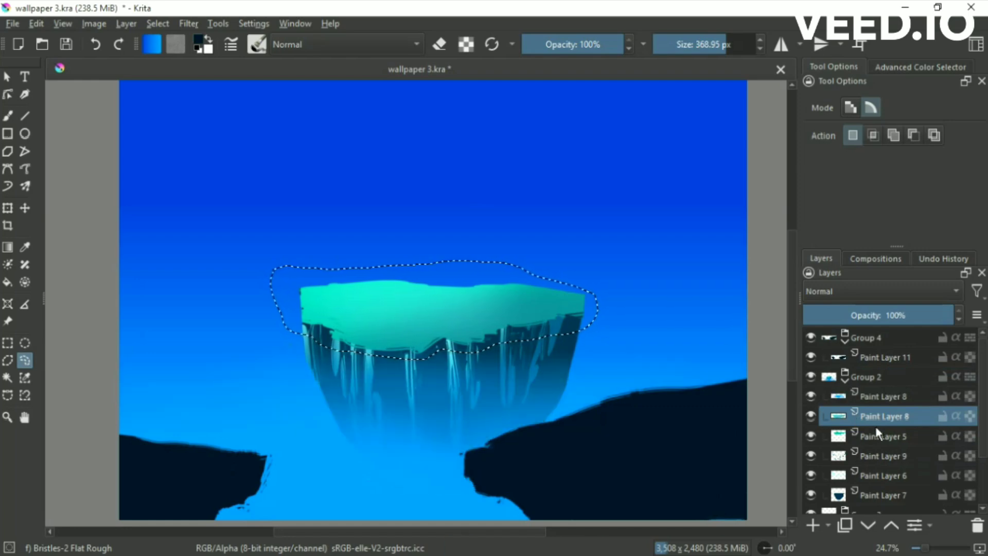
{"action": "key", "text": "shift+Down"}
{"action": "key", "text": "shift+Down"}
{"action": "key", "text": "shift+Down"}
{"action": "key", "text": "ctrl+e"}
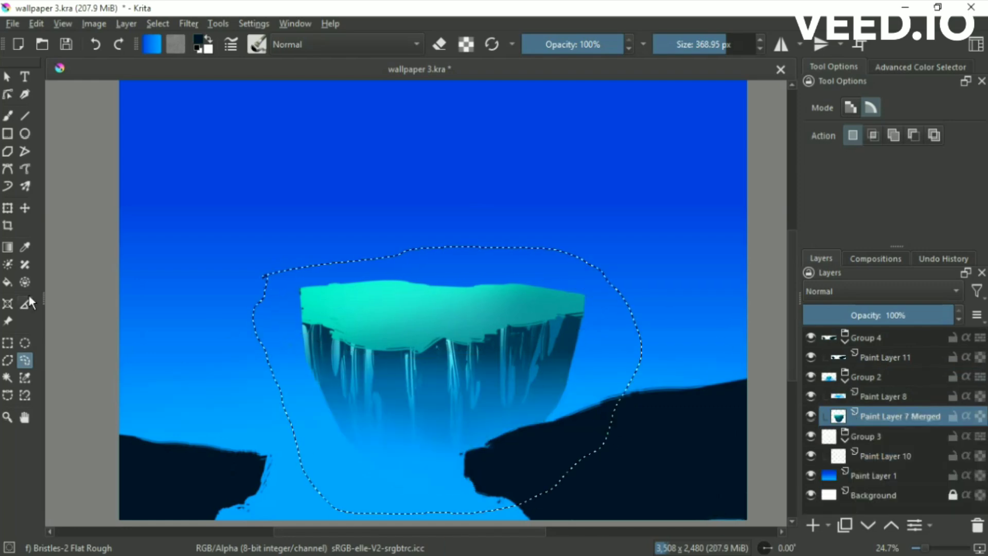
- Resize the island, move it toward the canvas centre, and add Paint Layer 12
{"action": "key", "text": "ctrl+t"}
{"action": "key", "text": "Return"}
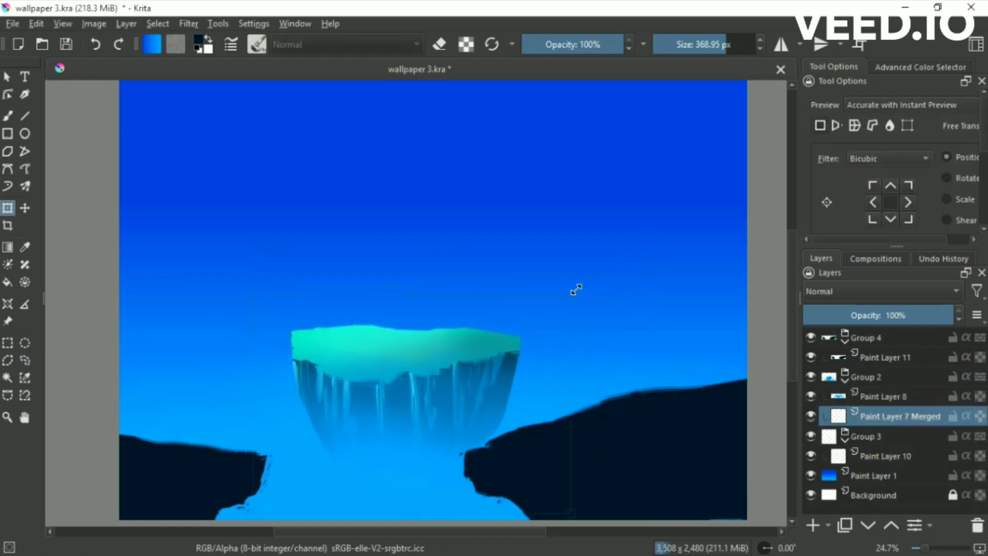
{"action": "key", "text": "t"}
{"action": "mouse_move", "coordinate": [441, 375]}
{"action": "left_mouse_down"}
{"action": "mouse_move", "coordinate": [457, 340]}
{"action": "mouse_move", "coordinate": [413, 367]}
{"action": "left_mouse_up"}
{"action": "key", "text": "b"}
{"action": "key", "text": "ctrl+e"}
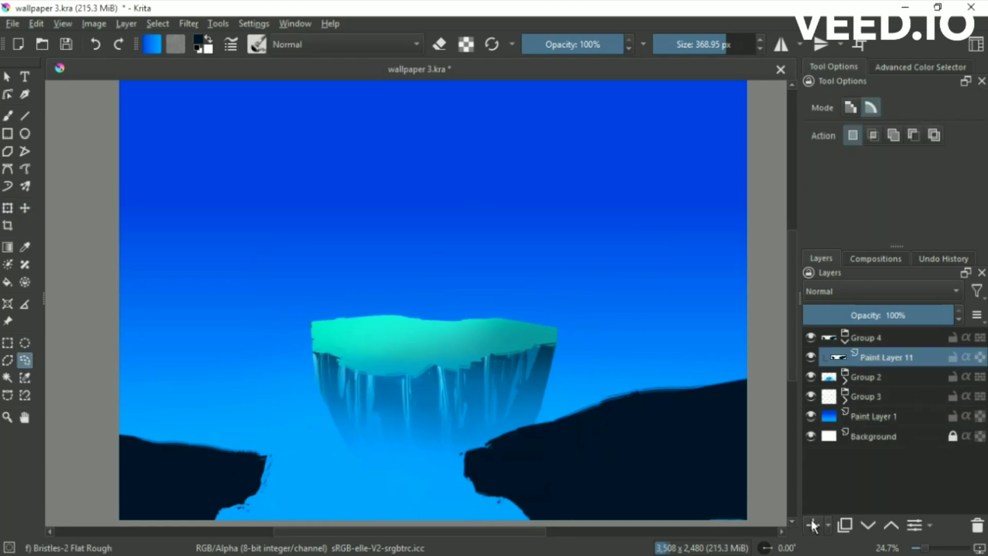
{"action": "key", "text": "Insert"}
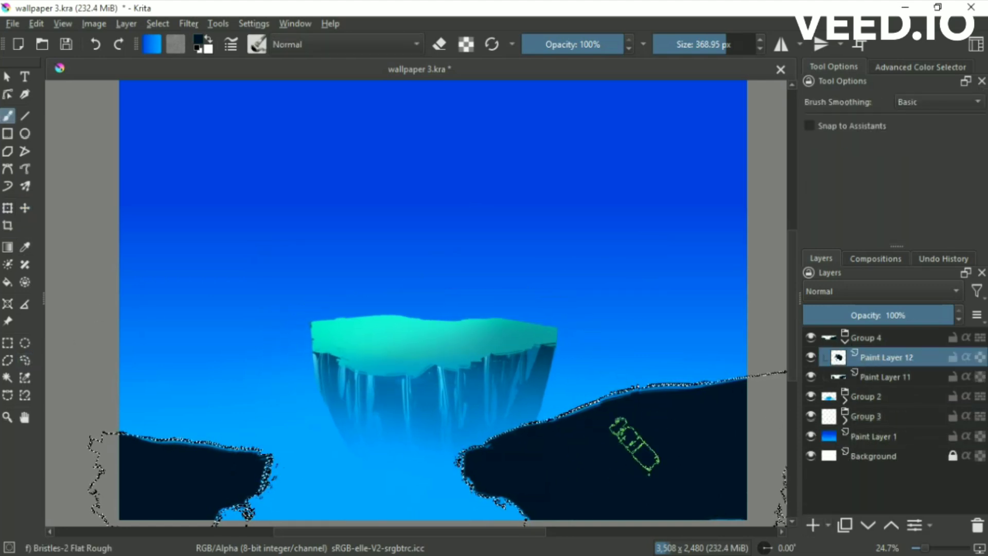
- Paint green grass over the tops of the right and left foreground rocks
{"action": "key", "text": "ctrl+shift+a"}
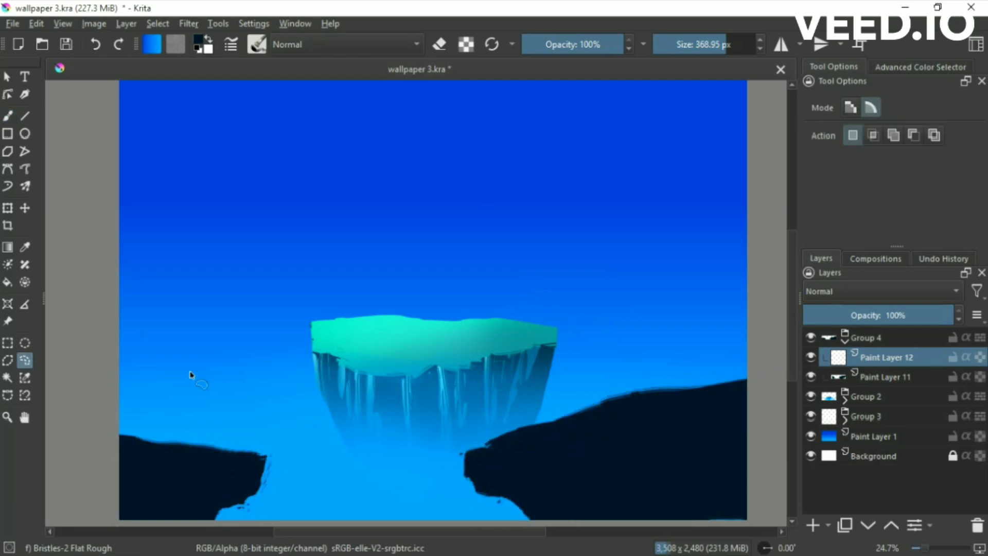
{"action": "left_click", "coordinate": [837, 376], "text": "ctrl"}
{"action": "left_click_drag", "start_coordinate": [584, 415], "coordinate": [756, 404]}
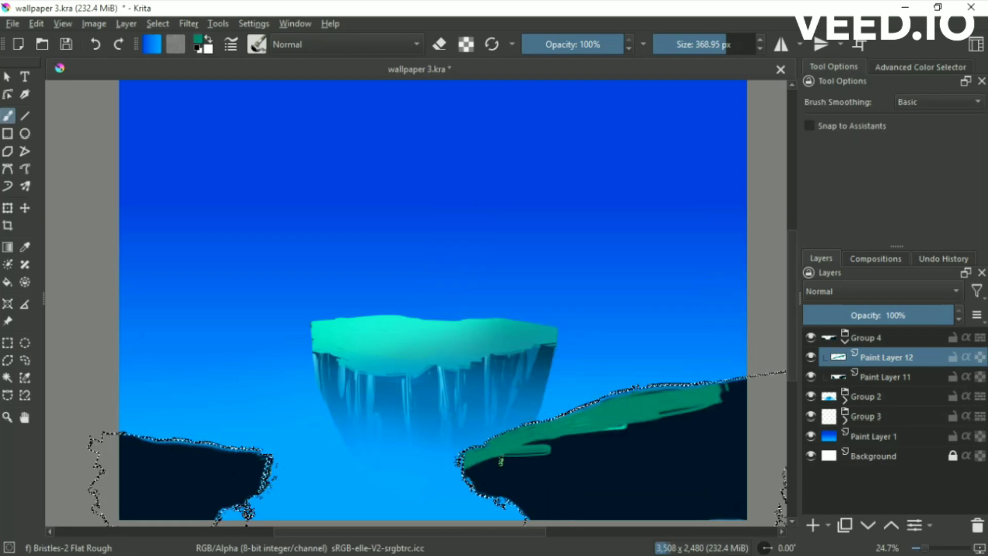
{"action": "left_click_drag", "start_coordinate": [133, 437], "coordinate": [212, 478]}
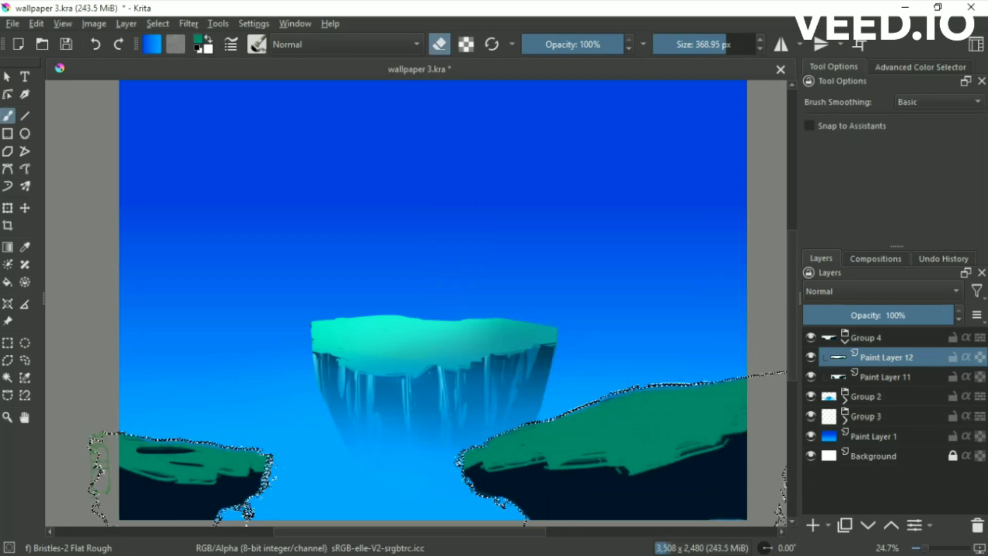
{"action": "left_click_drag", "start_coordinate": [101, 463], "coordinate": [185, 476]}
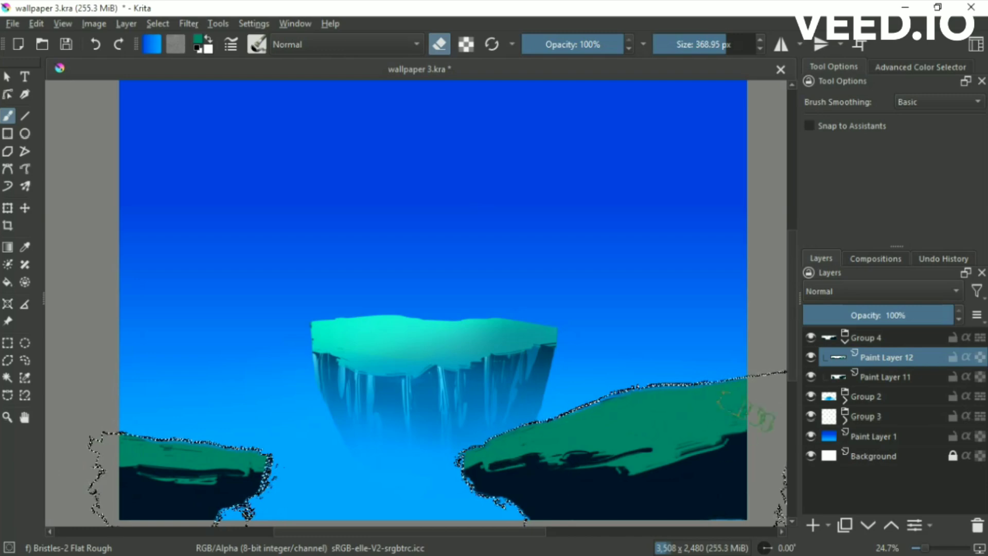
- On a new layer, paint light teal streaks down the right rock face and erase some
{"action": "key", "text": "Insert"}
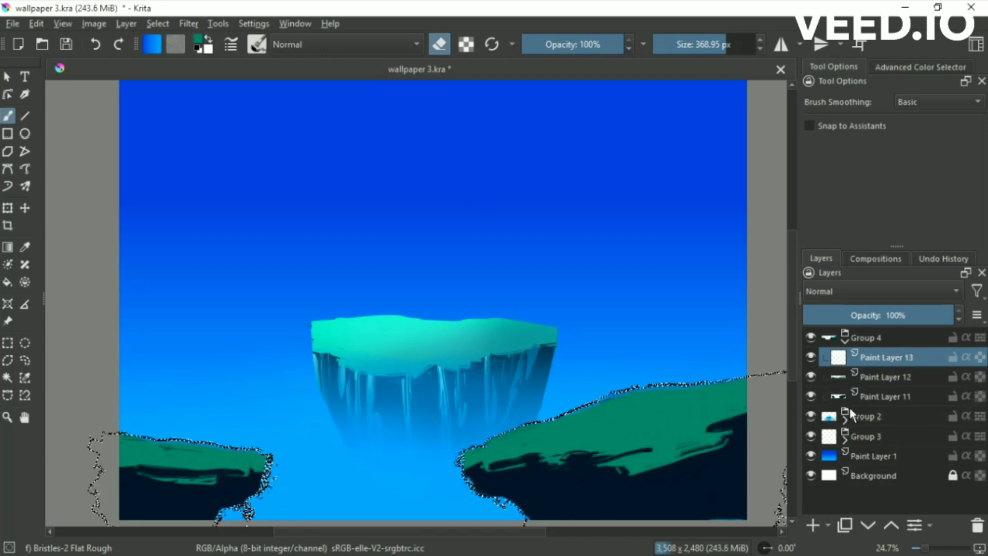
{"action": "right_click", "coordinate": [599, 353]}
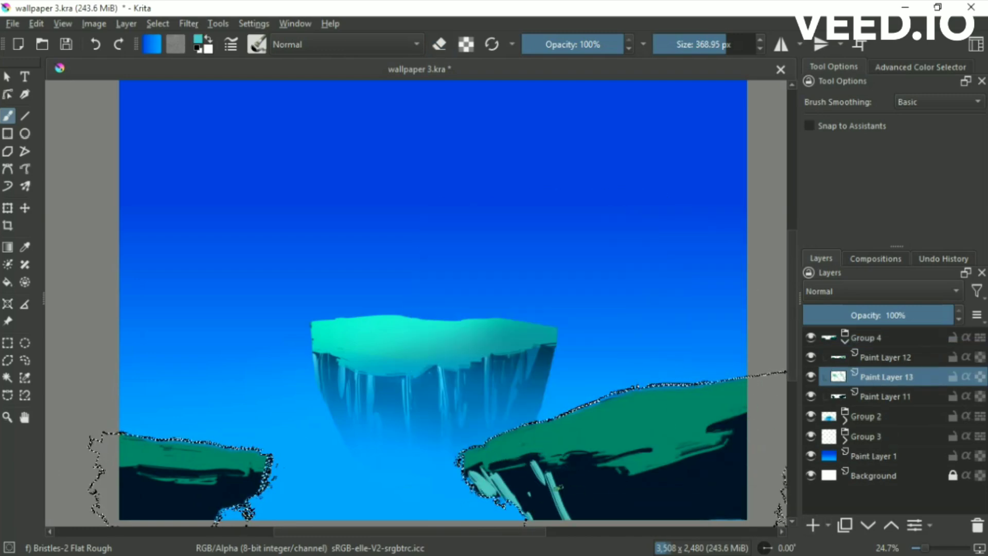
{"action": "left_click_drag", "start_coordinate": [560, 486], "coordinate": [614, 471]}
{"action": "left_click_drag", "start_coordinate": [724, 440], "coordinate": [709, 481]}
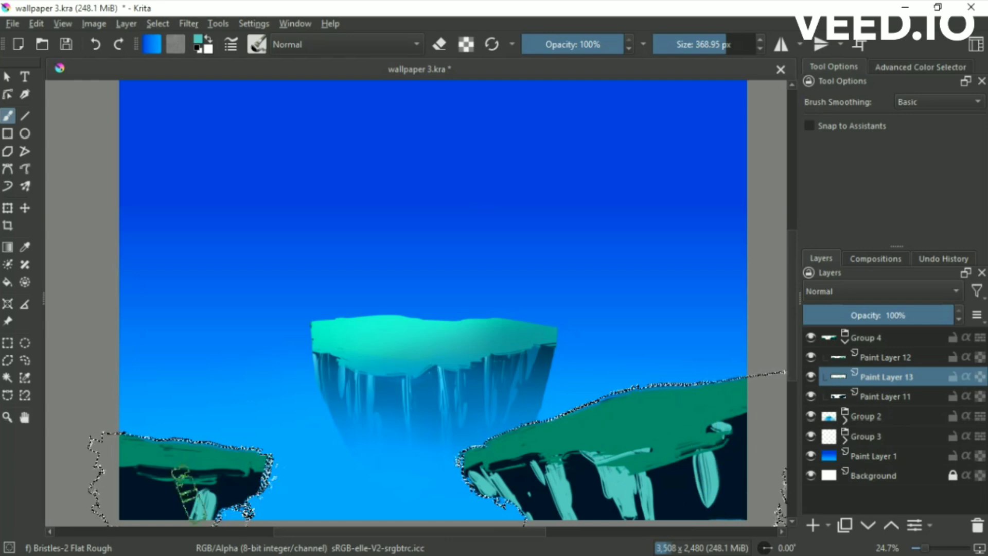
{"action": "key", "text": "e"}
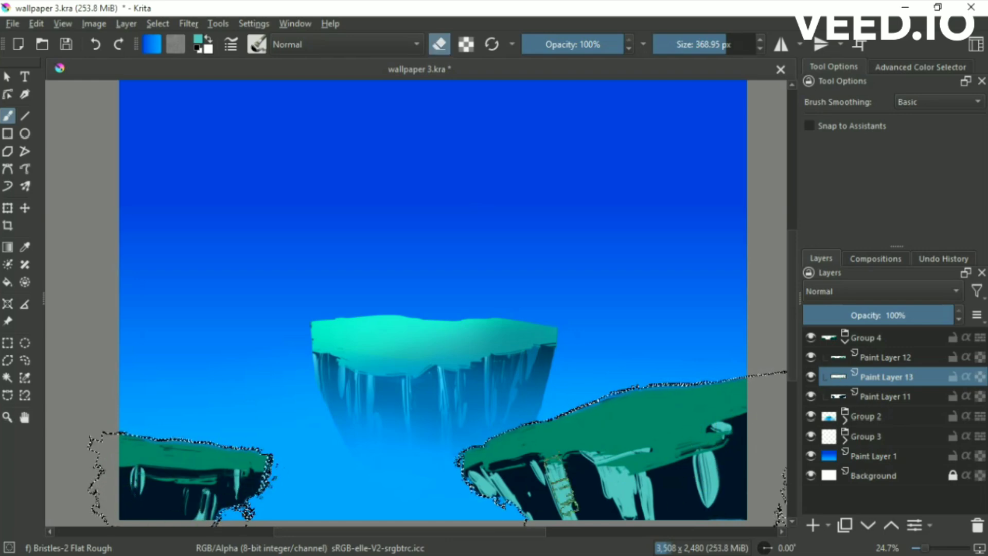
{"action": "left_click_drag", "start_coordinate": [560, 483], "coordinate": [715, 492]}
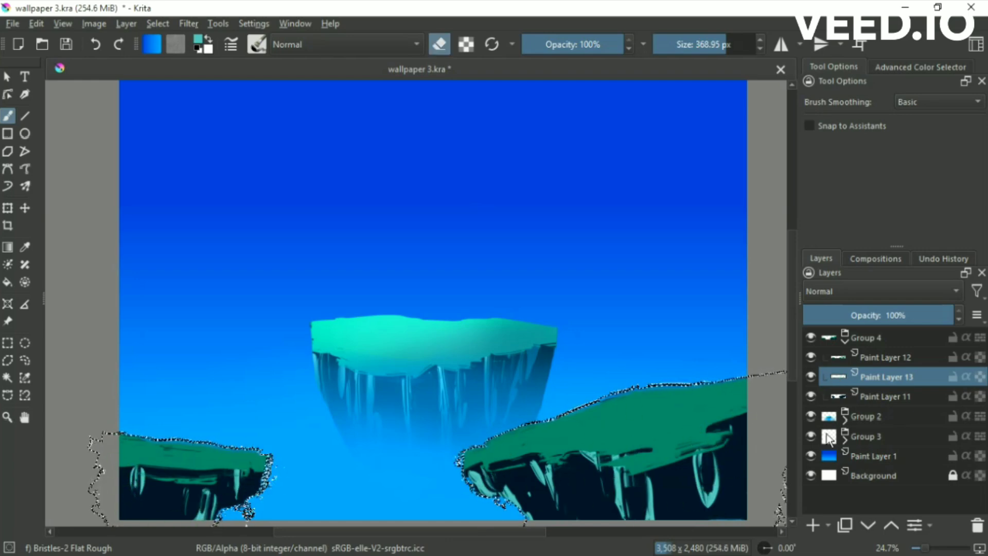
- Add a new layer for soft shading and choose the soft airbrush
{"action": "key", "text": "Insert"}
{"action": "right_click", "coordinate": [619, 331]}
{"action": "left_click", "coordinate": [570, 289]}
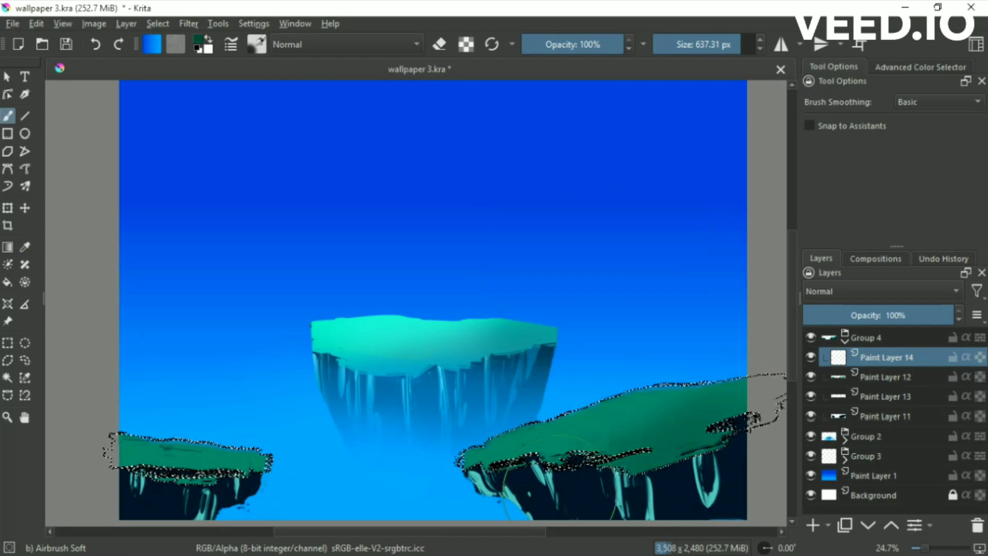
- Pick a glow colour, add a layer above the teal streaks with a deeper blue, and save
{"action": "right_click", "coordinate": [529, 353]}
{"action": "left_click", "coordinate": [503, 456]}
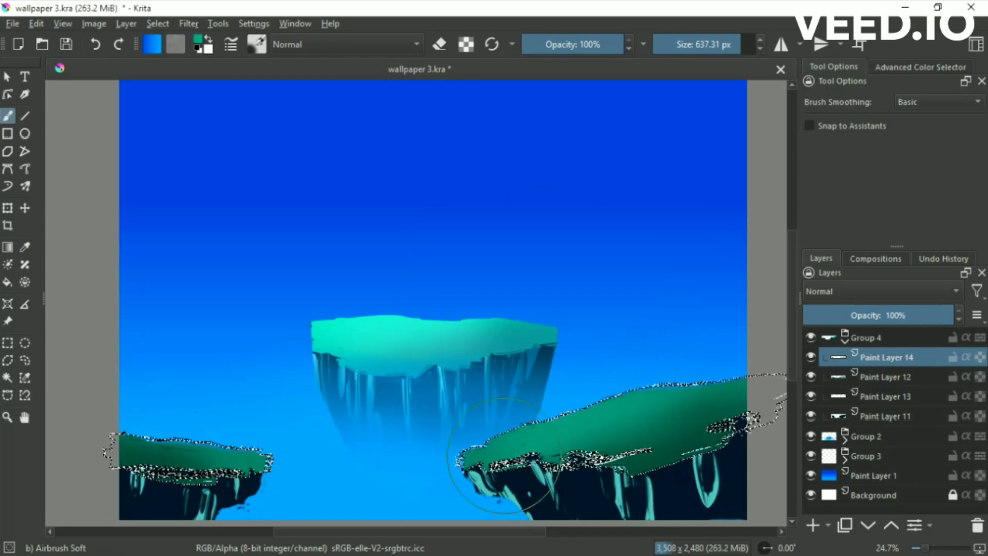
{"action": "left_click", "coordinate": [838, 397]}
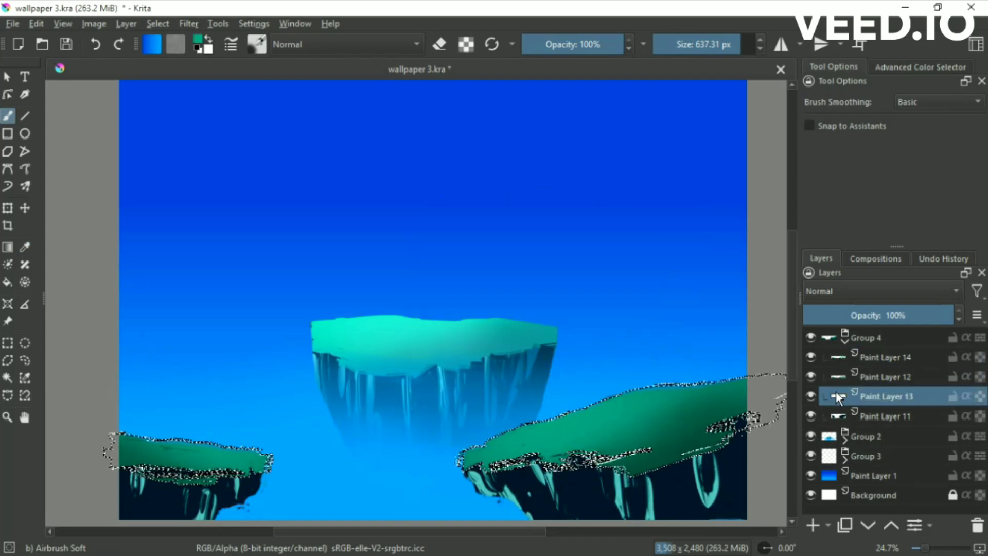
{"action": "key", "text": "Insert"}
{"action": "right_click", "coordinate": [624, 320]}
{"action": "left_click", "coordinate": [702, 488]}
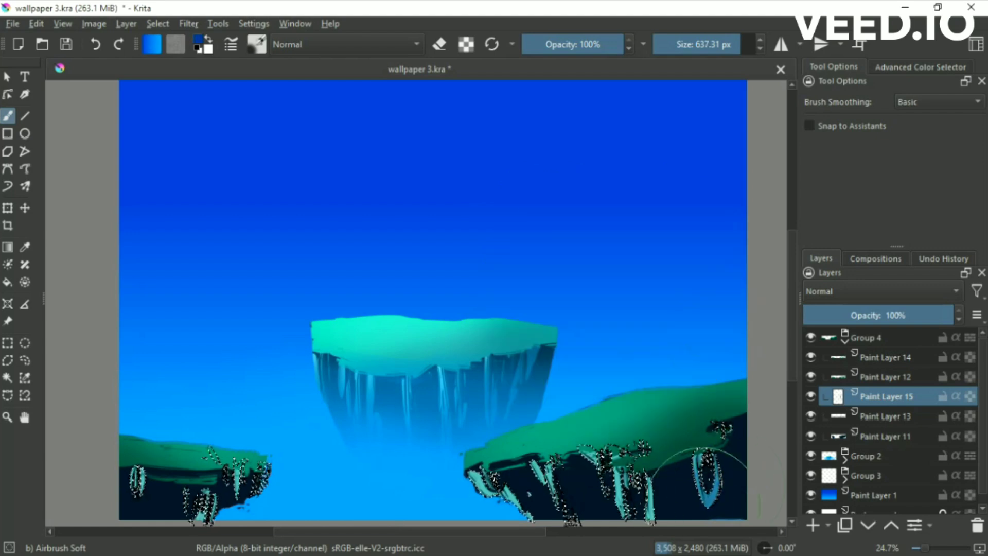
{"action": "left_click", "coordinate": [25, 360]}
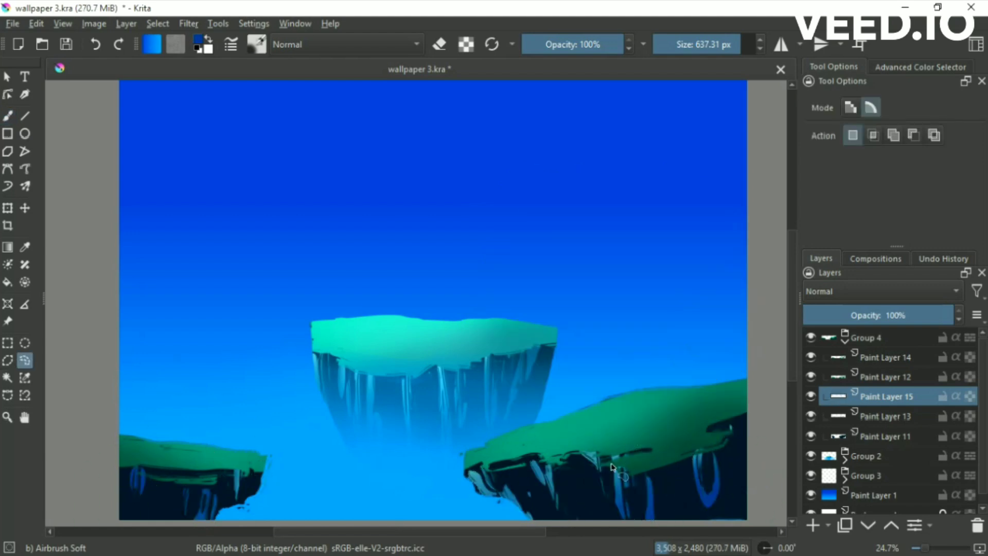
{"action": "key", "text": "Page_Up"}
{"action": "key", "text": "ctrl+s"}
- On a new haze layer, airbrush cyan glow over the lower-left and right islands
{"action": "key", "text": "Insert"}
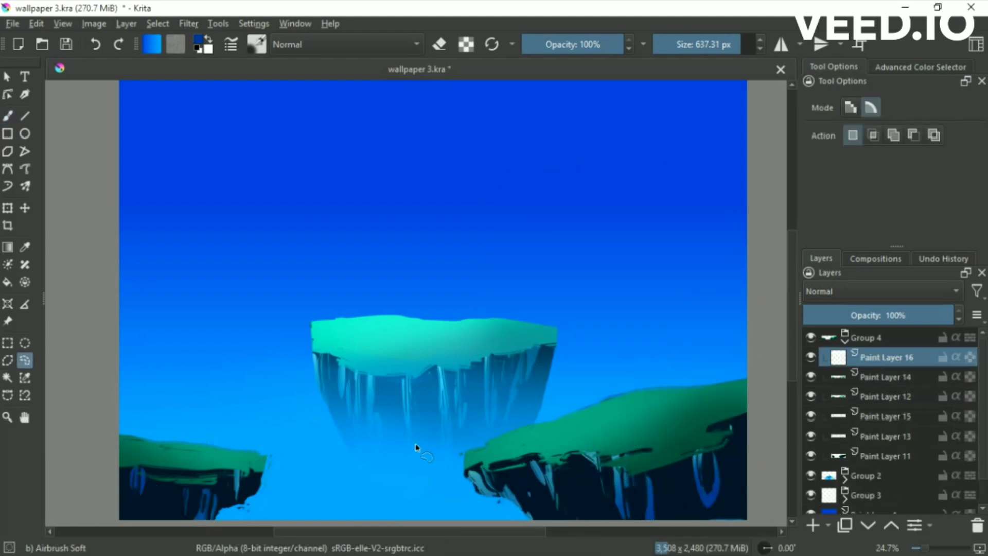
{"action": "key", "text": "b"}
{"action": "right_click", "coordinate": [610, 333]}
{"action": "left_click", "coordinate": [128, 512]}
{"action": "left_click_drag", "start_coordinate": [128, 512], "coordinate": [155, 507]}
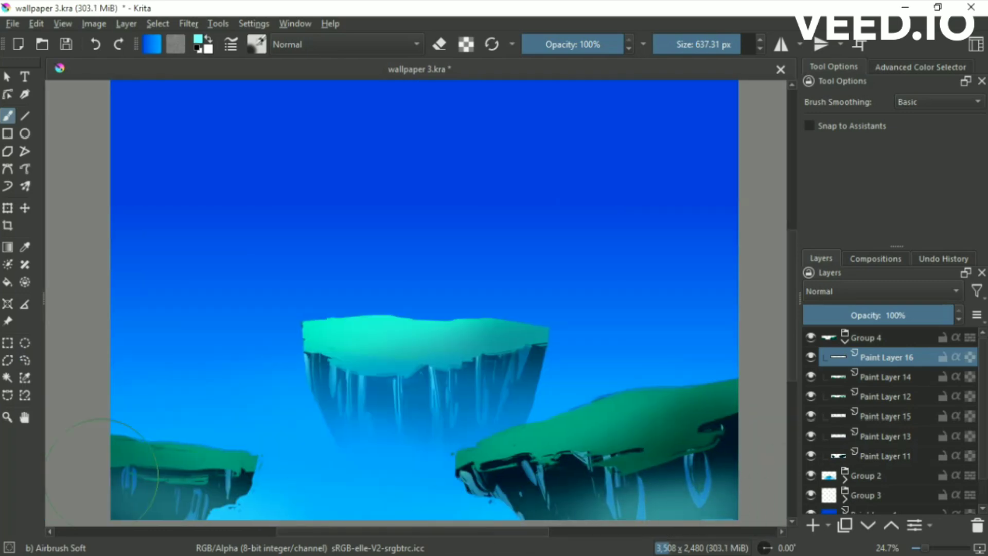
{"action": "left_click_drag", "start_coordinate": [102, 474], "coordinate": [220, 498]}
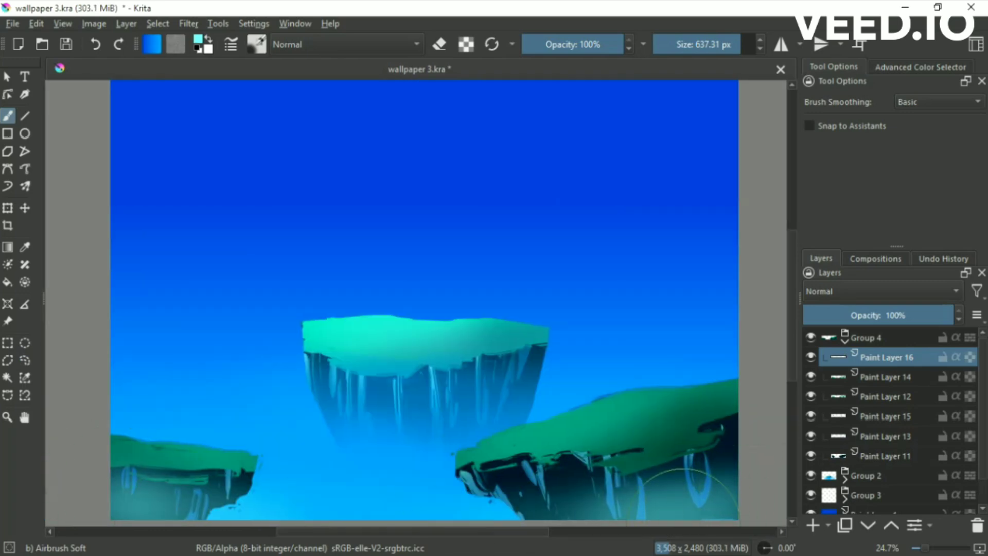
{"action": "left_click_drag", "start_coordinate": [729, 498], "coordinate": [718, 484]}
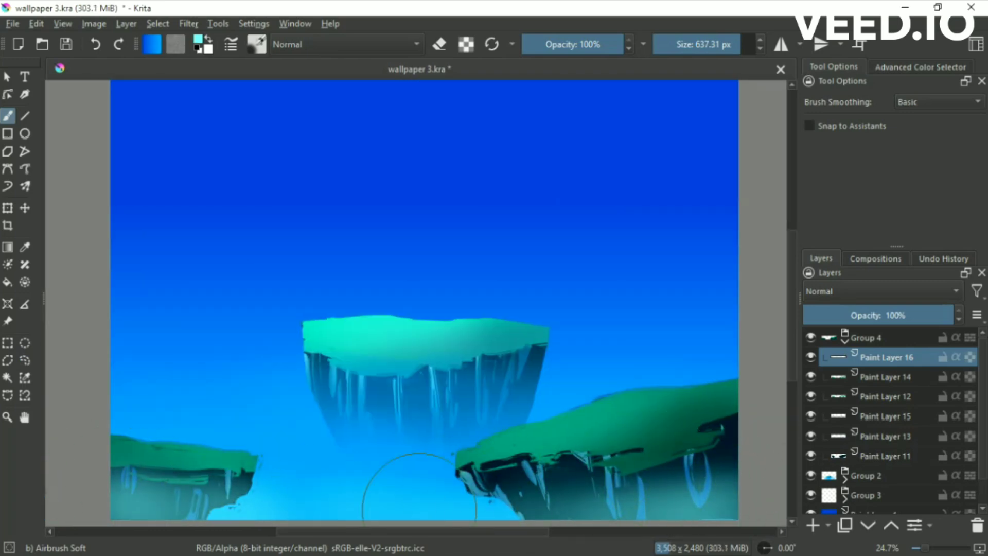
{"action": "key", "text": "e"}
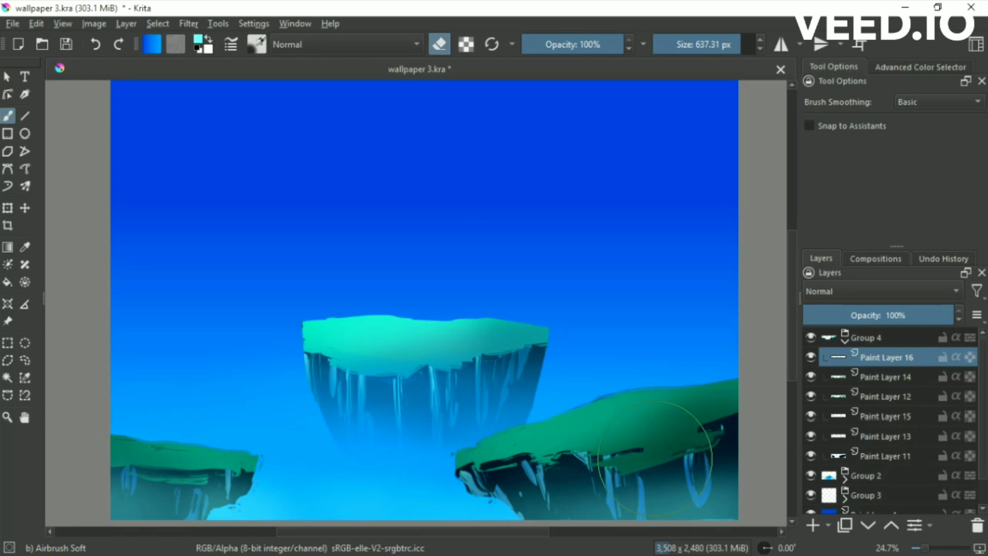
- Merge the island detail layers and apply Gaussian Blur twice, then undo the blur and merge
{"action": "left_click", "coordinate": [875, 360], "text": "shift"}
{"action": "key", "text": "ctrl+e"}
{"action": "key", "text": "ctrl+alt+f"}
{"action": "left_click_drag", "start_coordinate": [684, 132], "coordinate": [766, 132]}
{"action": "left_click", "coordinate": [898, 413]}
{"action": "key", "text": "ctrl+alt+f"}
{"action": "left_click", "coordinate": [883, 414]}
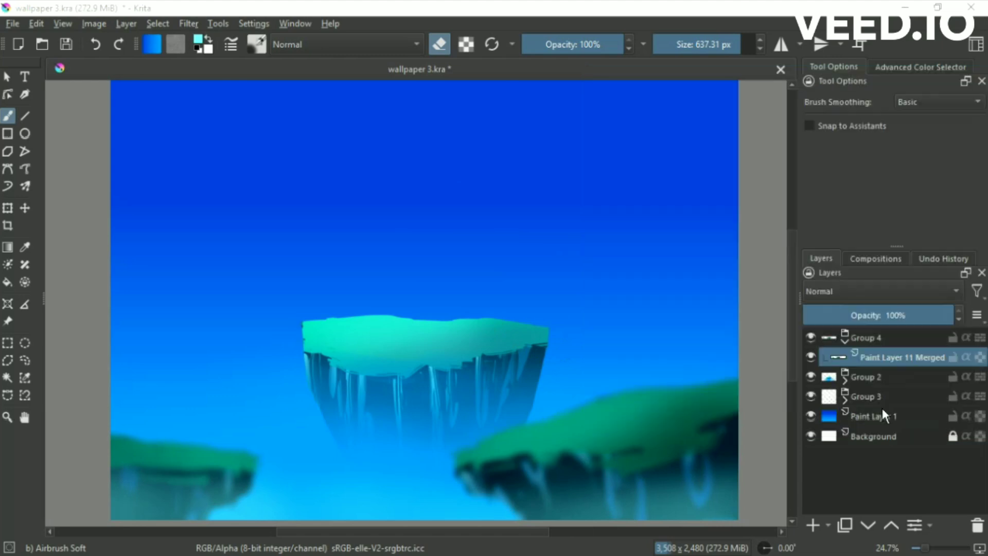
{"action": "key", "text": "ctrl+z"}
{"action": "key", "text": "ctrl+shift+z"}
{"action": "key", "text": "ctrl+z"}
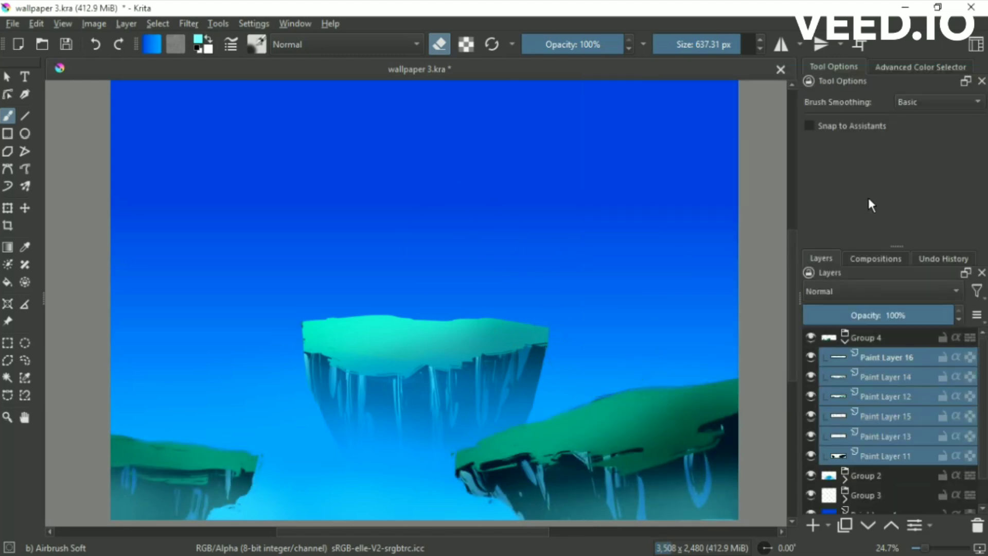
{"action": "key", "text": "ctrl+z"}
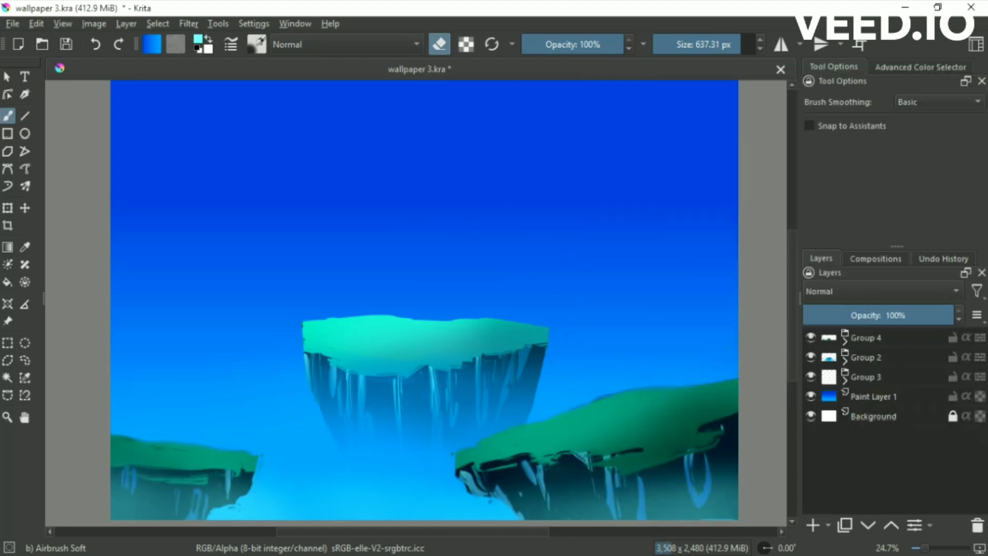
- Redraw the sky layer's gradient several times, ending with a brighter top
{"action": "left_click", "coordinate": [872, 415]}
{"action": "key", "text": "g"}
{"action": "left_click_drag", "start_coordinate": [397, 170], "coordinate": [403, 434]}
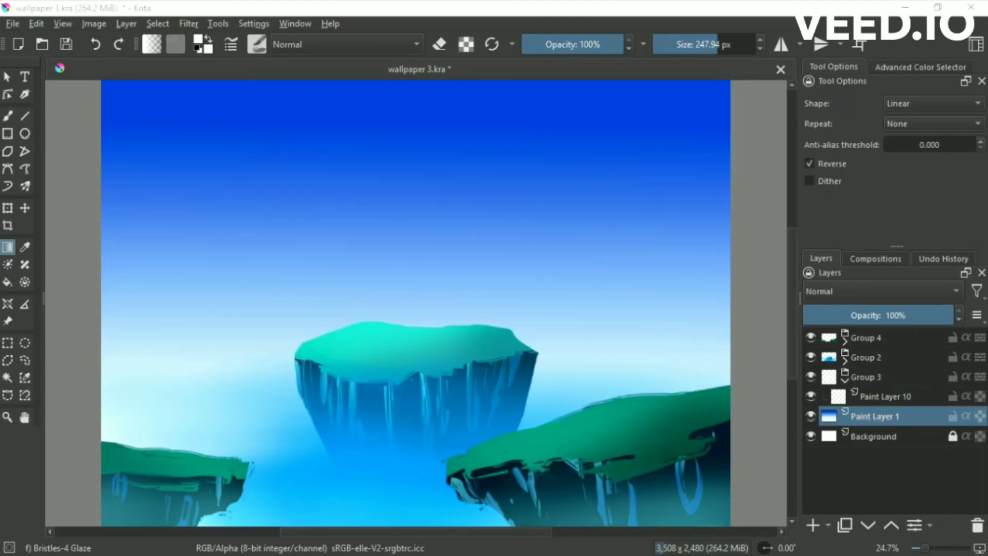
{"action": "mouse_move", "coordinate": [411, 85]}
{"action": "left_mouse_down"}
{"action": "mouse_move", "coordinate": [419, 414]}
{"action": "mouse_move", "coordinate": [403, 419]}
{"action": "mouse_move", "coordinate": [406, 137]}
{"action": "left_mouse_up"}
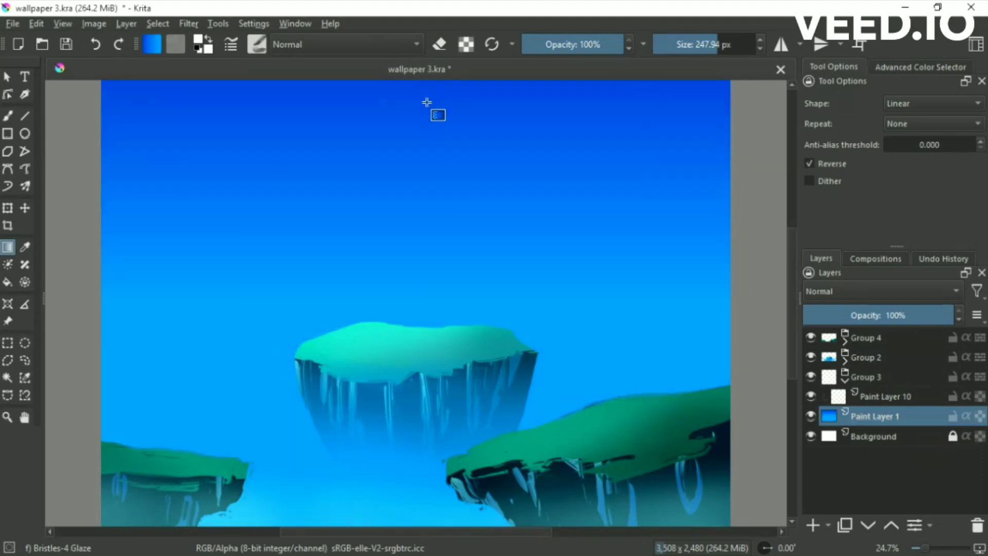
{"action": "mouse_move", "coordinate": [427, 103]}
{"action": "left_mouse_down"}
{"action": "mouse_move", "coordinate": [426, 293]}
{"action": "mouse_move", "coordinate": [438, 338]}
{"action": "left_mouse_up"}
{"action": "left_click_drag", "start_coordinate": [415, 397], "coordinate": [417, 2]}
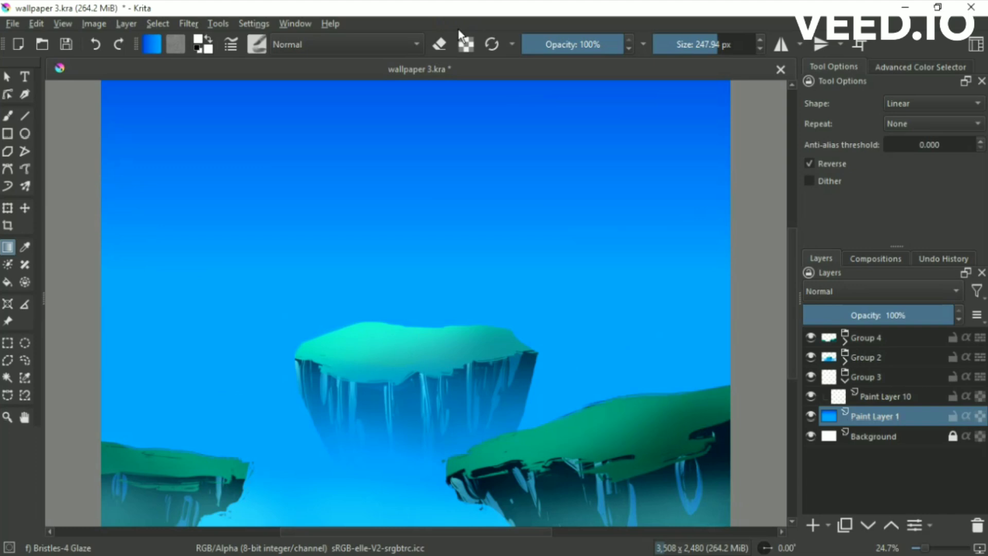
{"action": "key", "text": "b"}
- Group Paint Layer 10 into Group 18, add a paint layer, and move the group above Group 2
{"action": "key", "text": "Page_Up"}
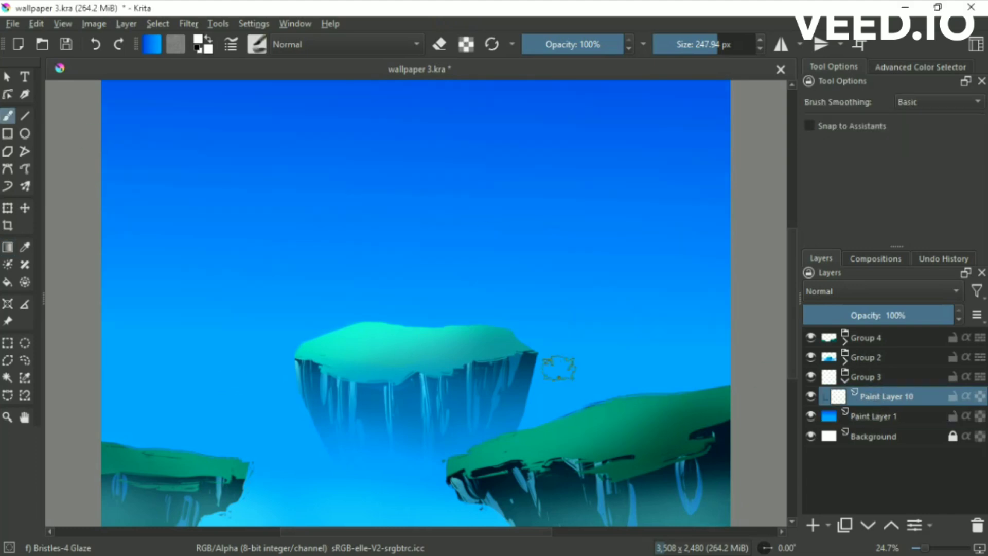
{"action": "key", "text": "ctrl+g"}
{"action": "left_click_drag", "start_coordinate": [848, 409], "coordinate": [864, 372]}
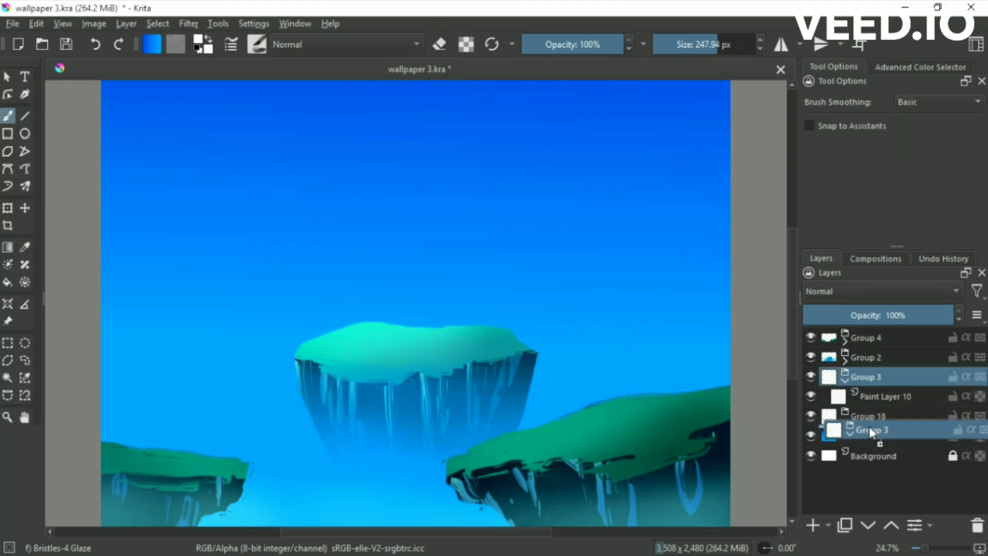
{"action": "left_click", "coordinate": [813, 526]}
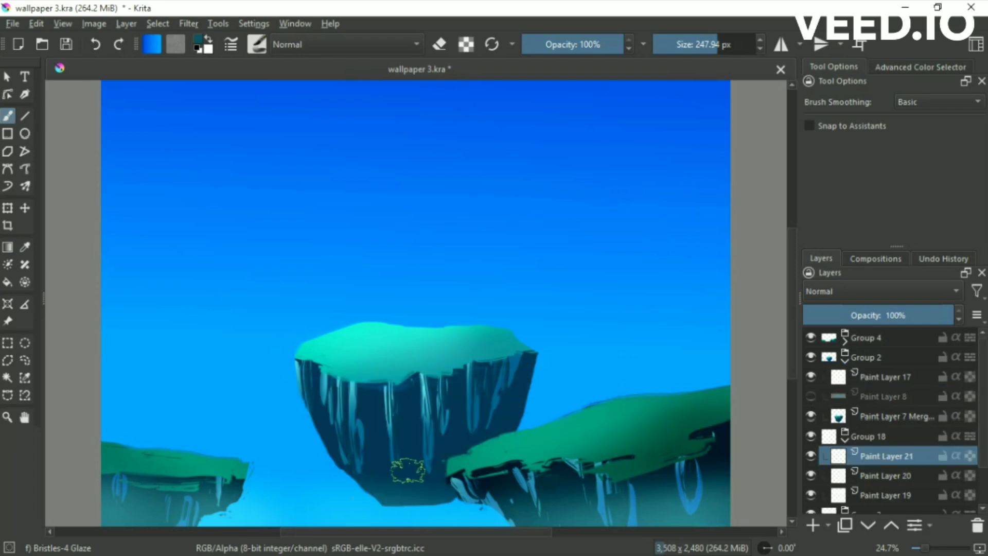
{"action": "left_click", "coordinate": [845, 381]}
{"action": "left_click_drag", "start_coordinate": [864, 378], "coordinate": [875, 354]}
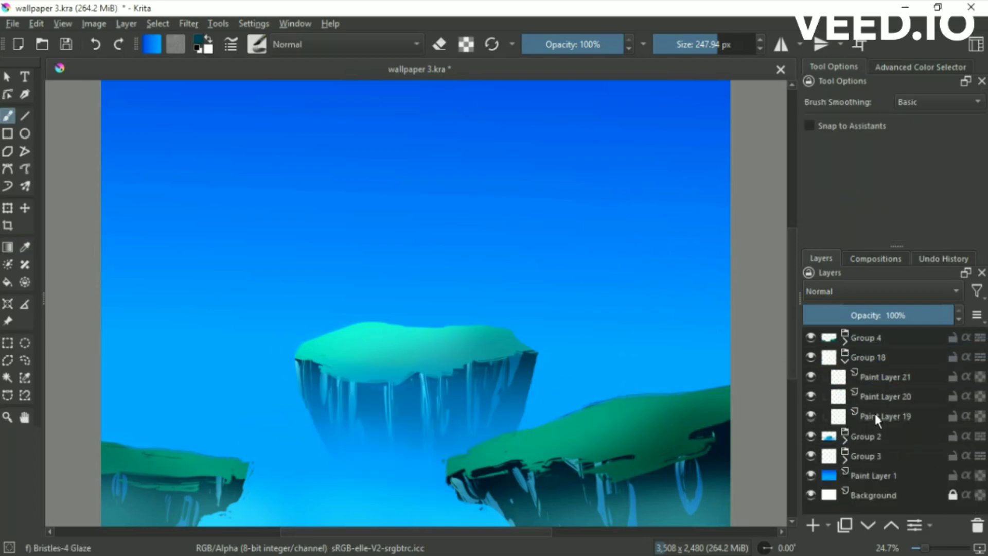
- On Paint Layer 19, paint dark rocks left, right and around the central island, trimming excess
{"action": "left_click", "coordinate": [877, 419]}
{"action": "left_click_drag", "start_coordinate": [494, 412], "coordinate": [591, 386]}
{"action": "mouse_move", "coordinate": [257, 407]}
{"action": "left_mouse_down"}
{"action": "mouse_move", "coordinate": [330, 426]}
{"action": "mouse_move", "coordinate": [427, 422]}
{"action": "left_mouse_up"}
{"action": "mouse_move", "coordinate": [108, 247]}
{"action": "left_mouse_down"}
{"action": "mouse_move", "coordinate": [168, 345]}
{"action": "mouse_move", "coordinate": [110, 261]}
{"action": "left_mouse_up"}
{"action": "left_click_drag", "start_coordinate": [735, 197], "coordinate": [679, 246]}
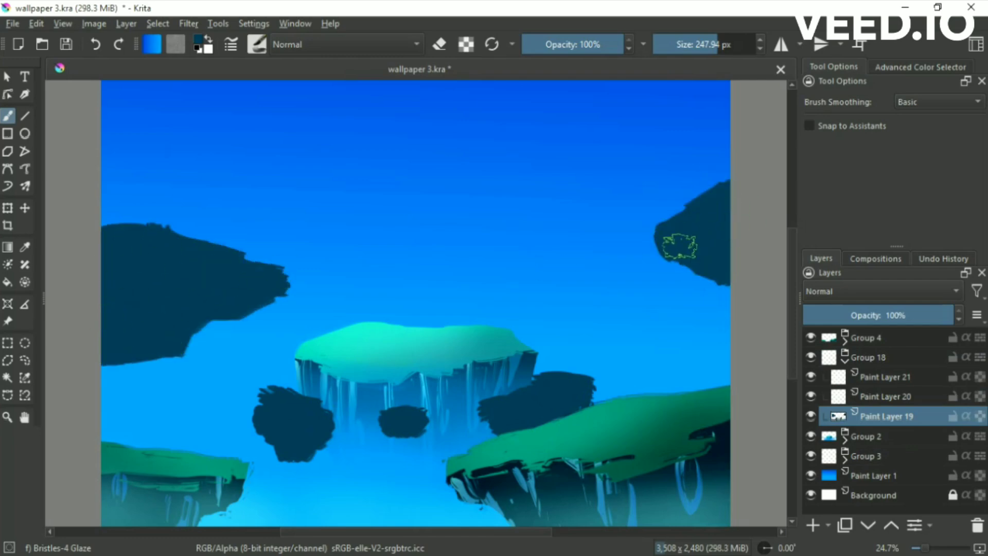
{"action": "key", "text": "e"}
{"action": "left_click_drag", "start_coordinate": [278, 428], "coordinate": [321, 470]}
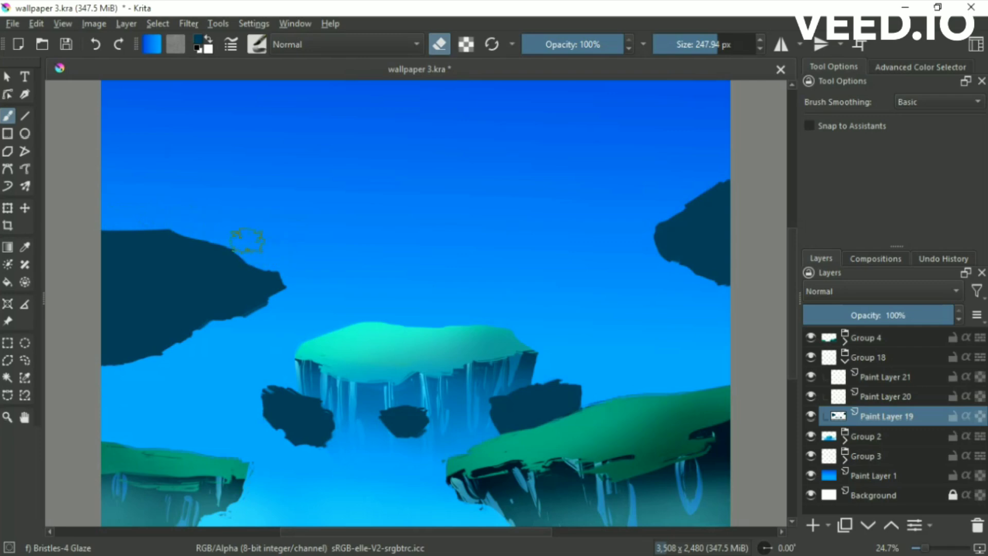
{"action": "left_click", "coordinate": [861, 403], "text": "ctrl"}
- On Paint Layer 20, paint teal tops onto the left and right-edge rocks
{"action": "left_click", "coordinate": [844, 440]}
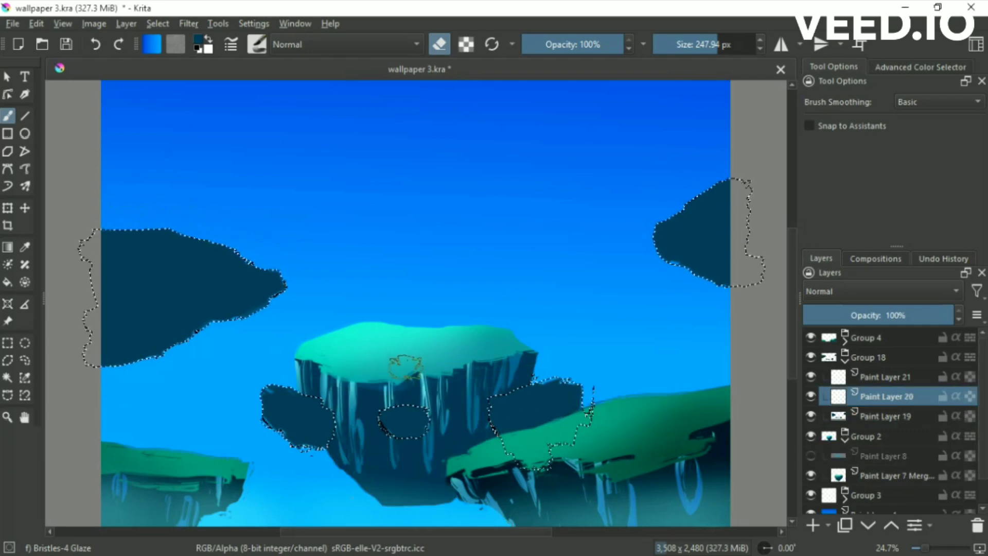
{"action": "left_click", "coordinate": [844, 439]}
{"action": "key", "text": "e"}
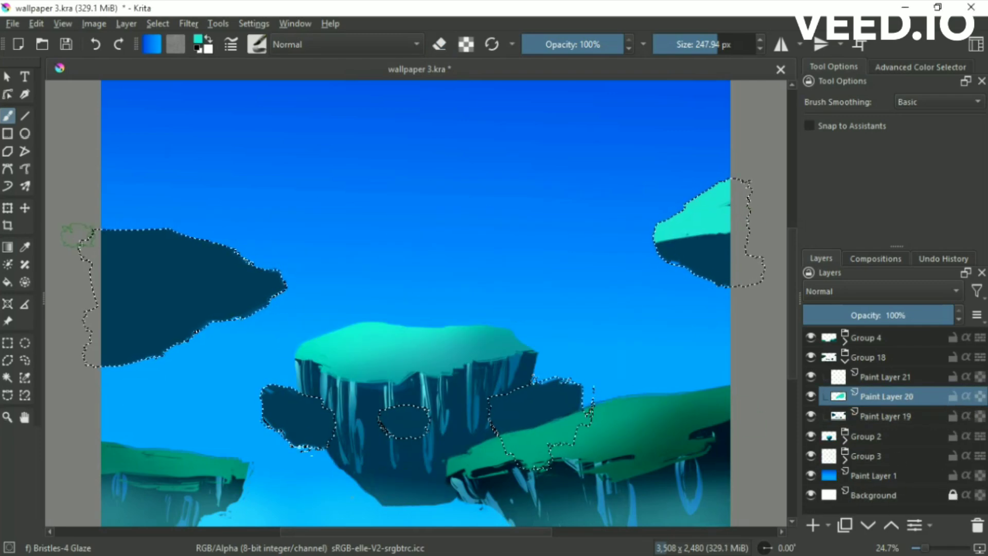
{"action": "left_click_drag", "start_coordinate": [78, 235], "coordinate": [87, 278]}
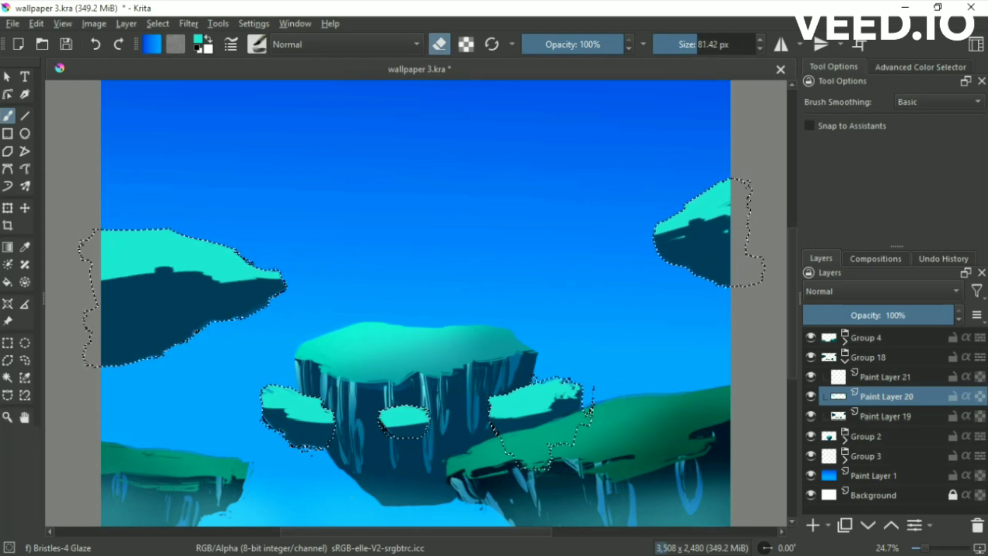
{"action": "left_click_drag", "start_coordinate": [111, 282], "coordinate": [221, 278]}
{"action": "left_click_drag", "start_coordinate": [669, 234], "coordinate": [728, 221]}
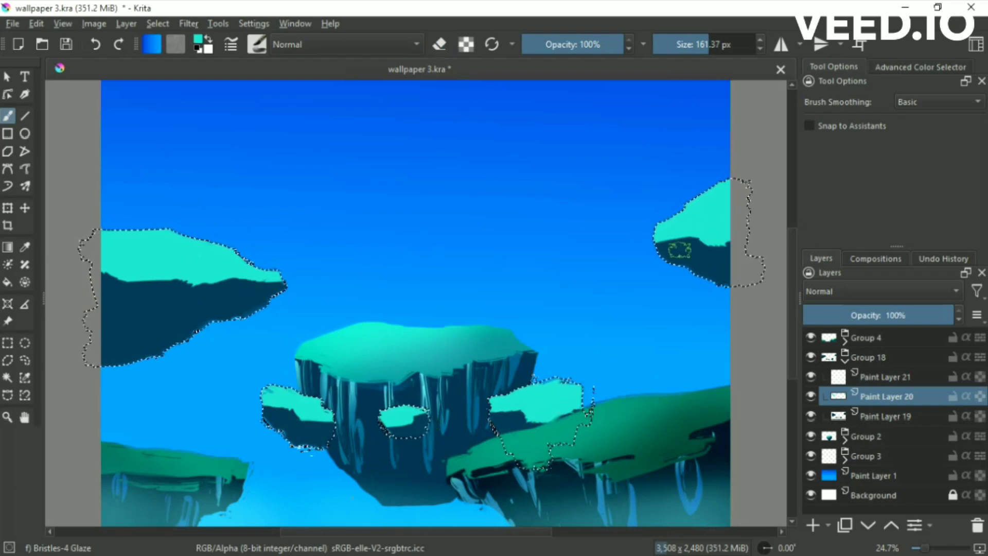
- Clear and reload the rock-shaped selection, then make Paint Layer 19 active
{"action": "left_click", "coordinate": [25, 360]}
{"action": "left_click", "coordinate": [171, 435]}
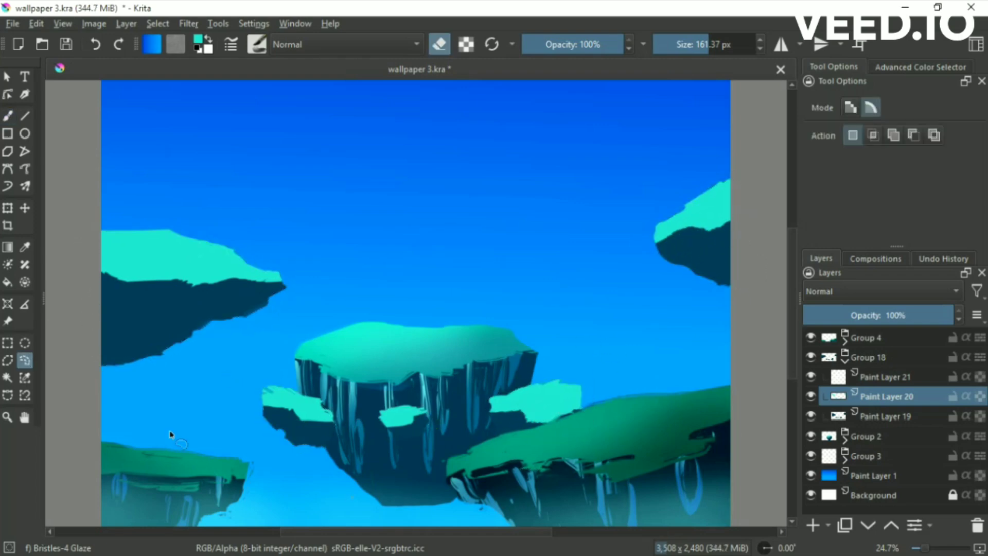
{"action": "left_click", "coordinate": [837, 418], "text": "ctrl"}
{"action": "key", "text": "b"}
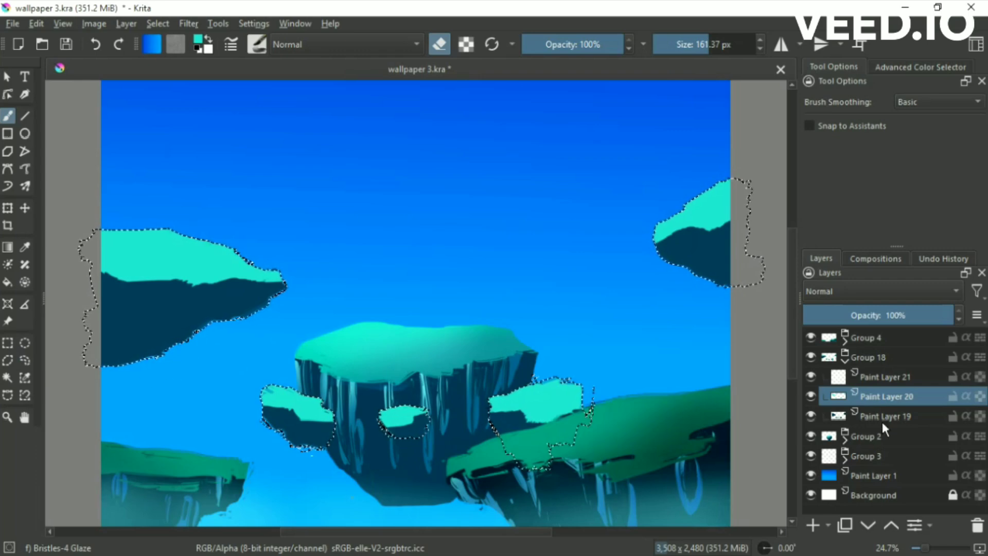
{"action": "left_click", "coordinate": [882, 416]}
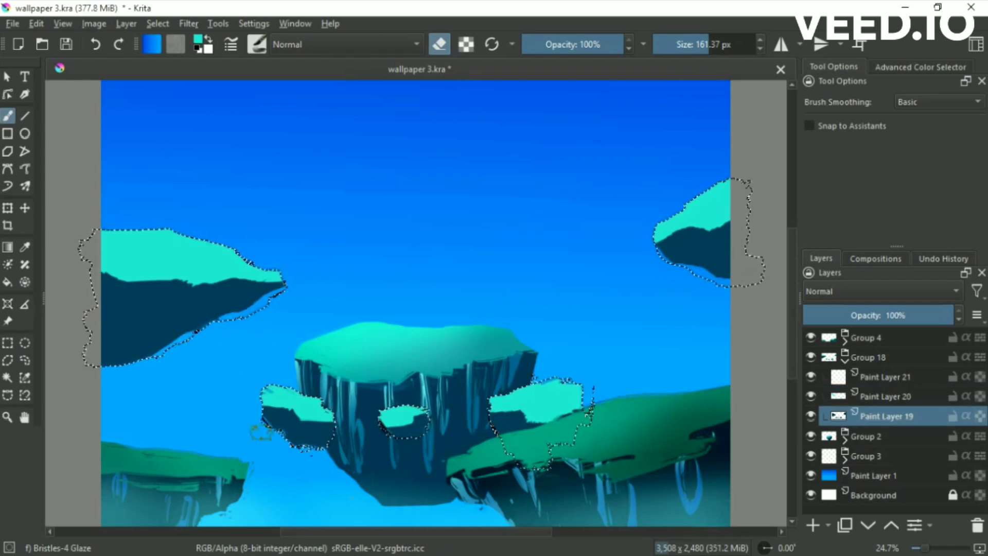
- Sample the teal colour, drop the selection, and return to Paint Layer 20
{"action": "left_click", "coordinate": [810, 436]}
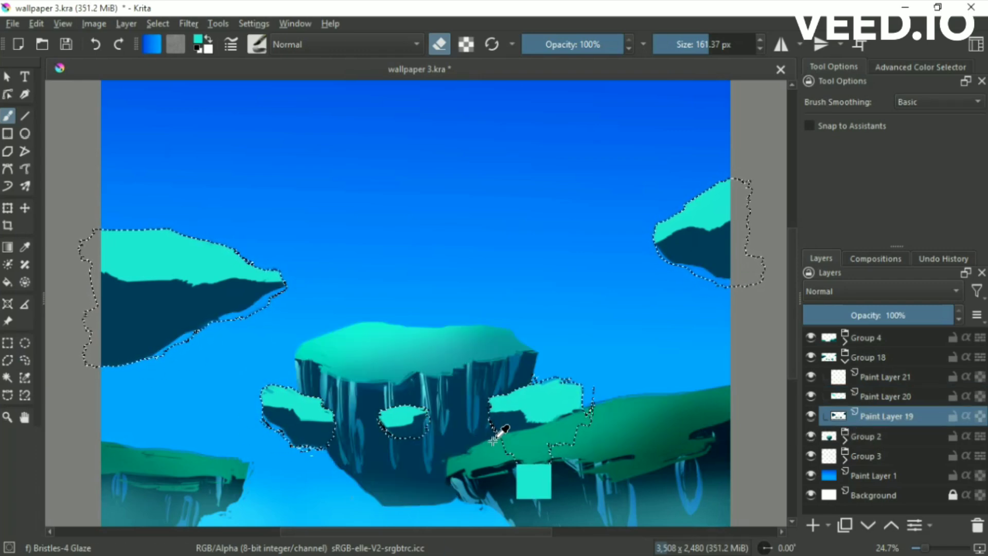
{"action": "left_click", "coordinate": [810, 436]}
{"action": "left_click", "coordinate": [24, 360]}
{"action": "key", "text": "ctrl+shift+a"}
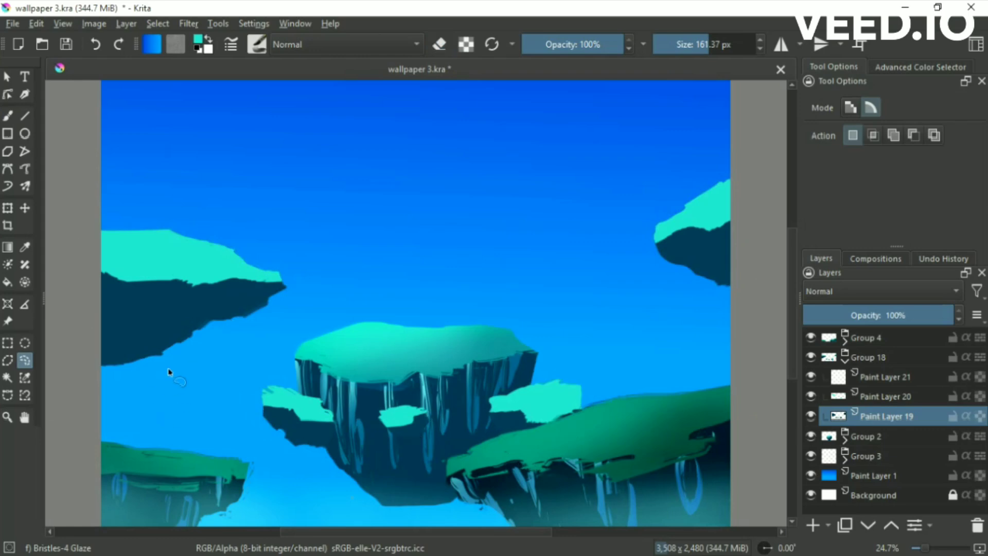
{"action": "key", "text": "b"}
{"action": "key", "text": "e"}
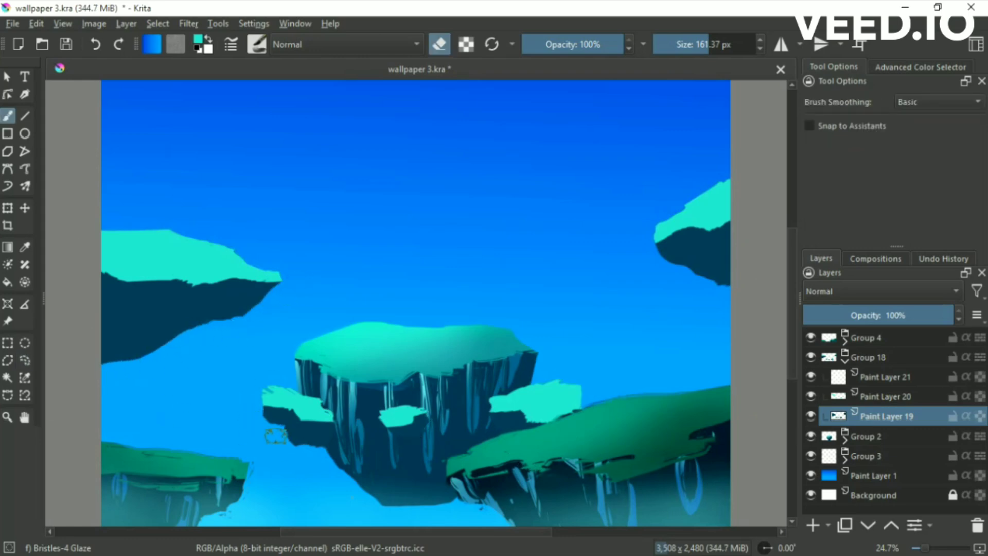
{"action": "left_click", "coordinate": [874, 397]}
- On Paint Layer 10 in Group 3, paint dark cloud shapes across the sky
{"action": "key", "text": "e"}
{"action": "left_click", "coordinate": [844, 360]}
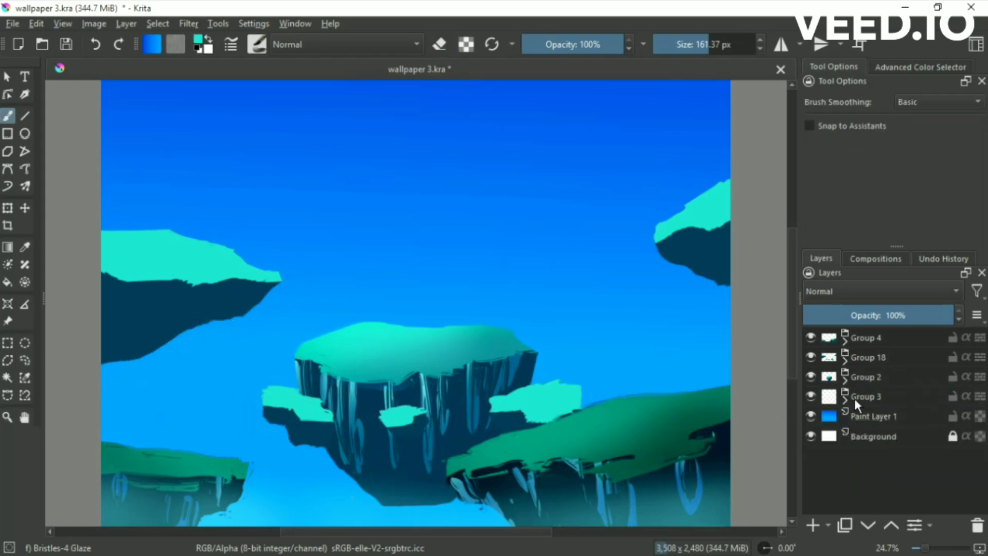
{"action": "left_click", "coordinate": [844, 399]}
{"action": "left_click", "coordinate": [885, 415]}
{"action": "mouse_move", "coordinate": [684, 341]}
{"action": "left_mouse_down"}
{"action": "mouse_move", "coordinate": [623, 247]}
{"action": "mouse_move", "coordinate": [578, 282]}
{"action": "mouse_move", "coordinate": [523, 269]}
{"action": "left_mouse_up"}
{"action": "left_click_drag", "start_coordinate": [226, 154], "coordinate": [115, 216]}
{"action": "left_click_drag", "start_coordinate": [298, 227], "coordinate": [231, 258]}
{"action": "left_click_drag", "start_coordinate": [198, 350], "coordinate": [180, 371]}
{"action": "left_click_drag", "start_coordinate": [607, 134], "coordinate": [664, 149]}
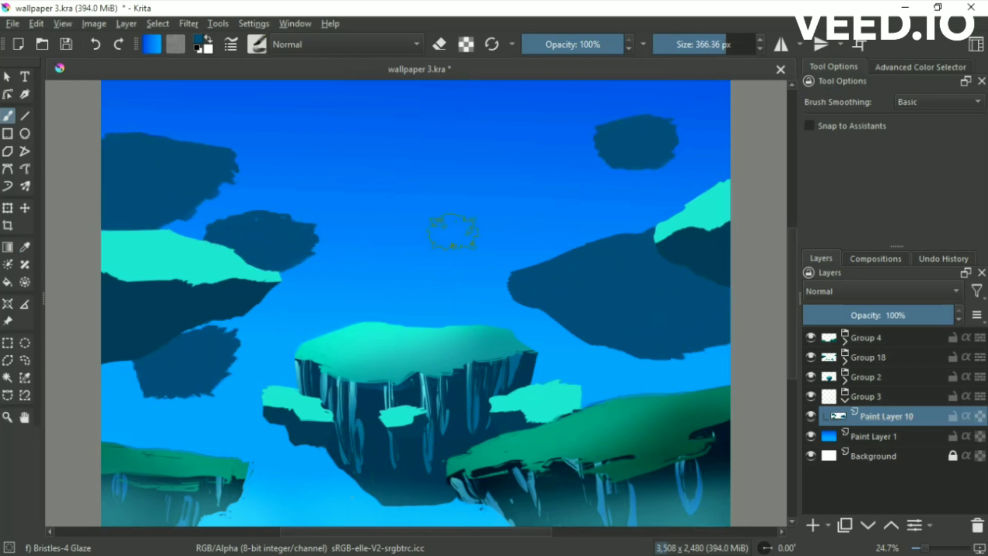
{"action": "left_click_drag", "start_coordinate": [350, 278], "coordinate": [389, 307]}
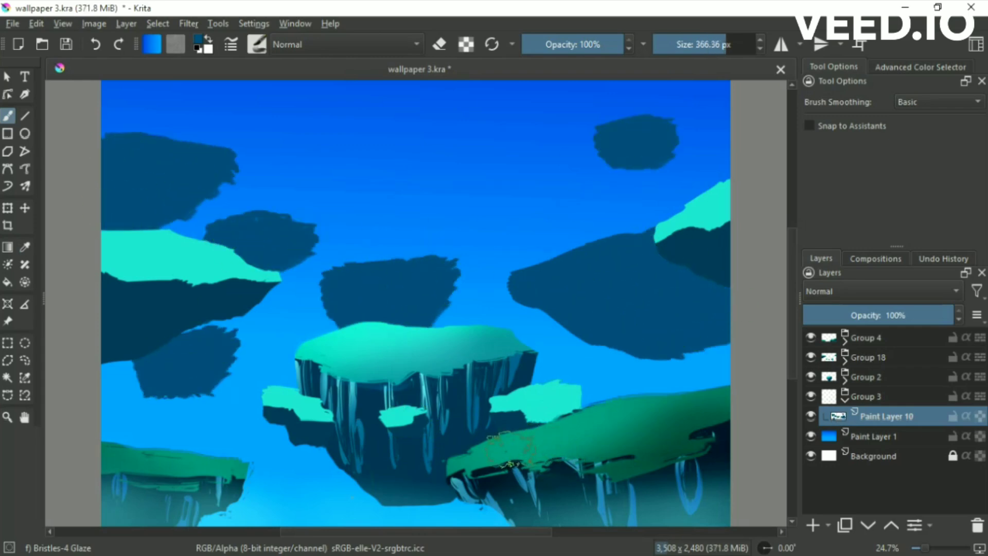
- Pick the Bristles-2 Flat Rough brush and erase a stray stroke on the streak layer
{"action": "right_click", "coordinate": [268, 331]}
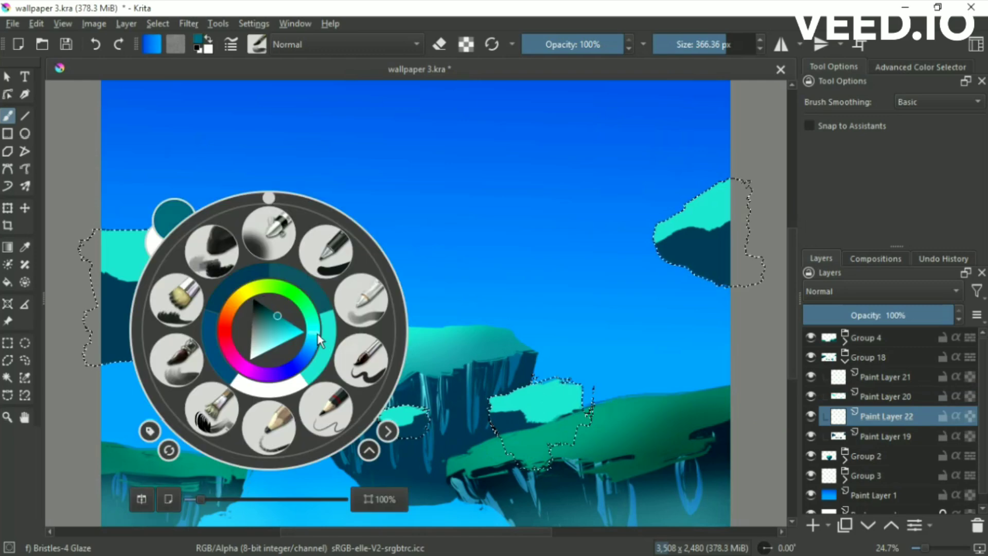
{"action": "left_click", "coordinate": [176, 298]}
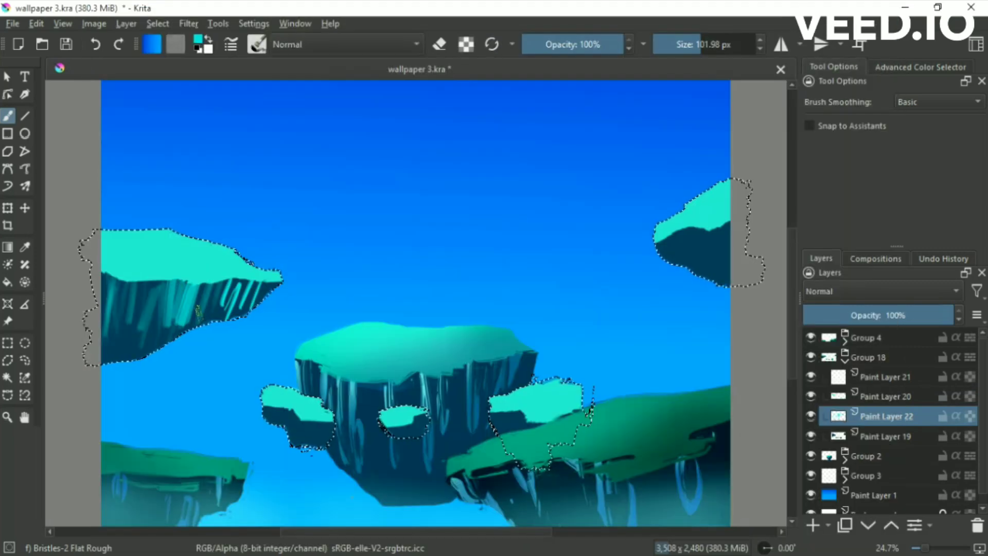
{"action": "key", "text": "e"}
{"action": "left_click_drag", "start_coordinate": [199, 268], "coordinate": [165, 293]}
{"action": "key", "text": "e"}
- Pick a new streak colour and carve light vertical streaks into the right rock's side
{"action": "right_click", "coordinate": [201, 234]}
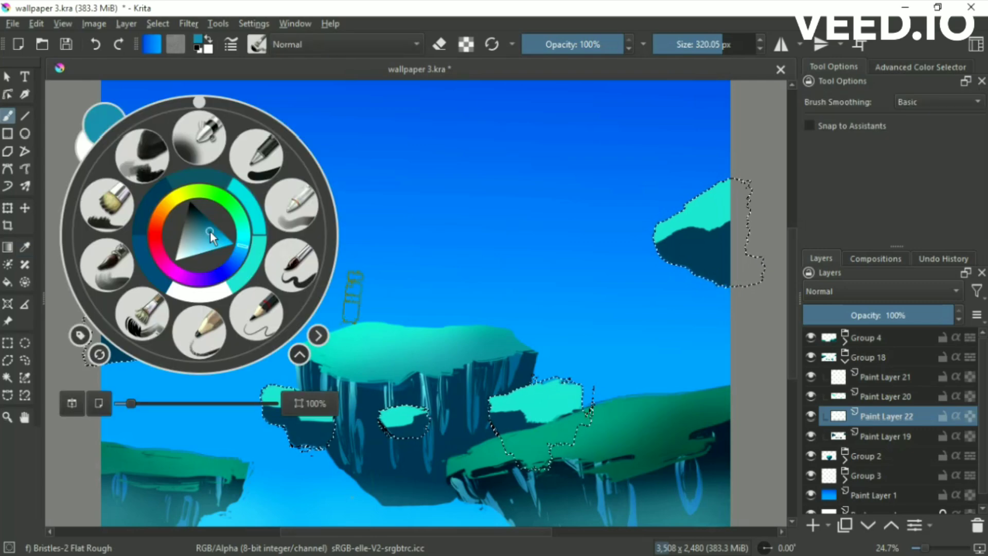
{"action": "left_click", "coordinate": [378, 196]}
{"action": "key", "text": "e"}
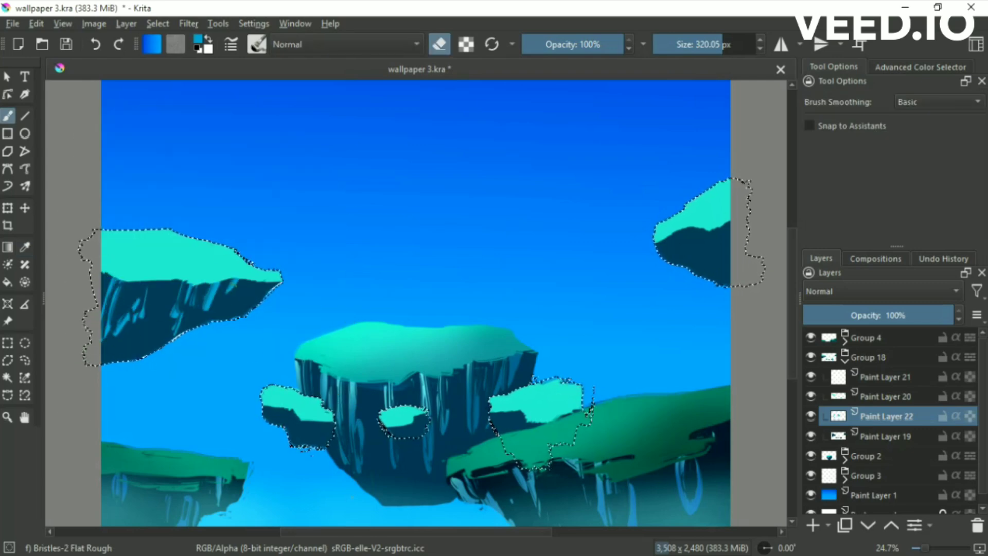
{"action": "left_click_drag", "start_coordinate": [663, 258], "coordinate": [721, 243]}
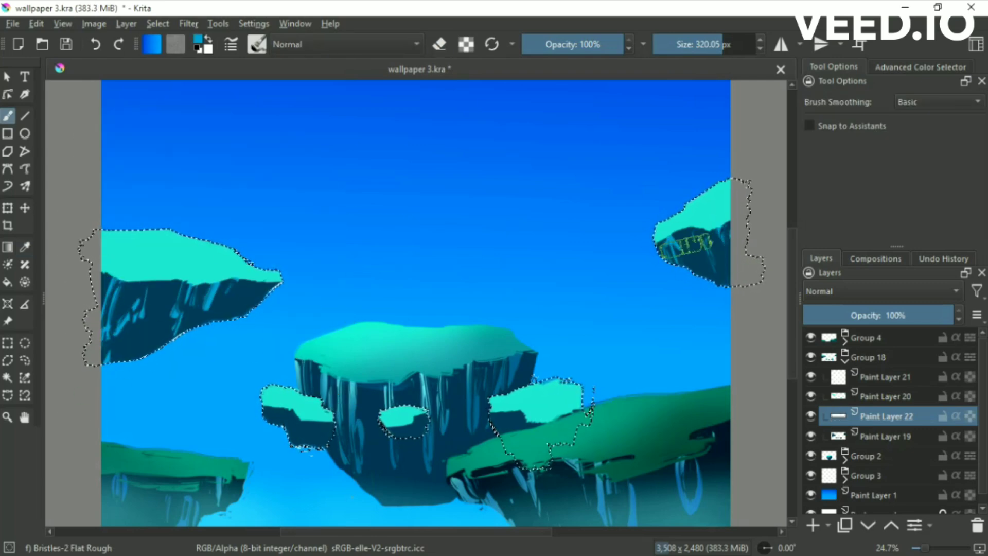
{"action": "key", "text": "e"}
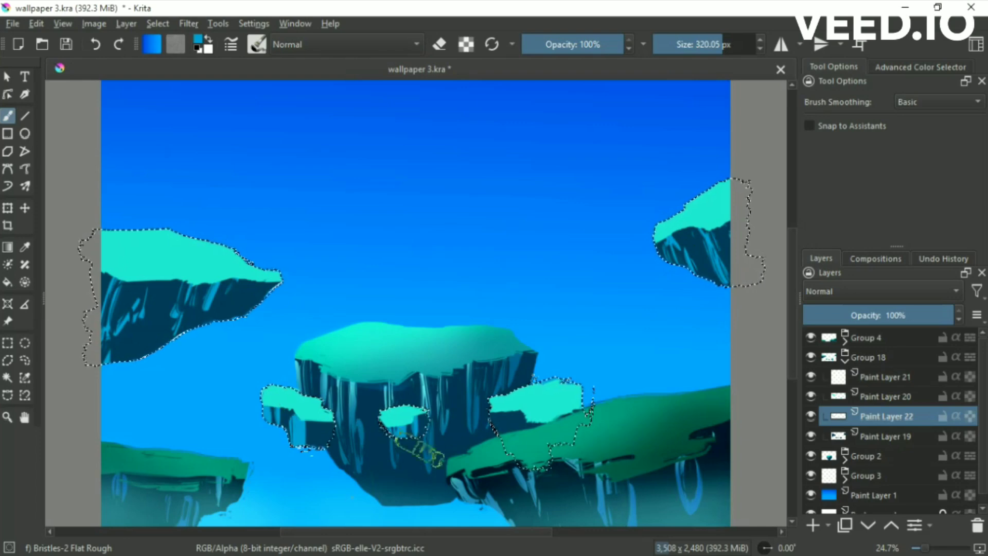
{"action": "key", "text": "e"}
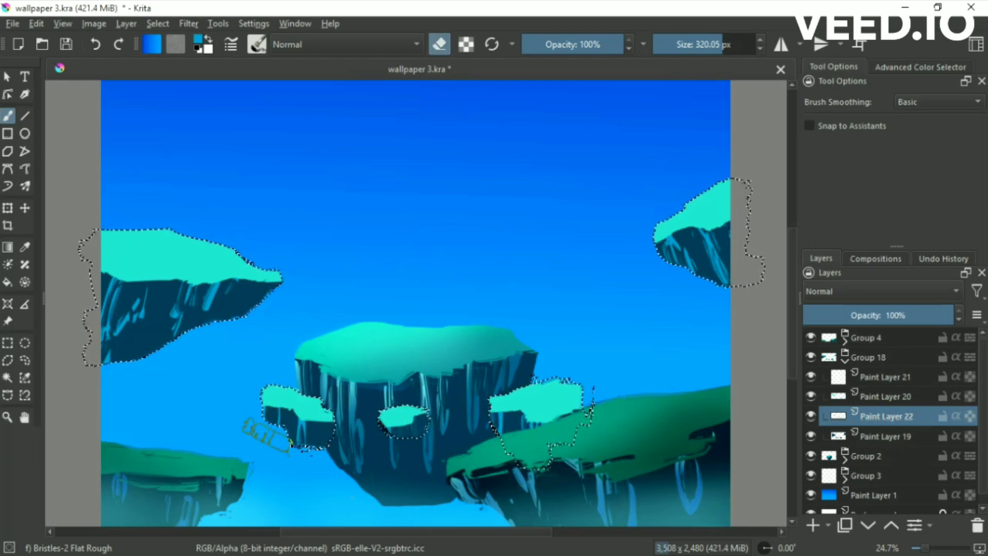
{"action": "key", "text": "e"}
- Add a new shading layer with the soft airbrush and a darker blue, clearing the selection
{"action": "key", "text": "Insert"}
{"action": "right_click", "coordinate": [591, 247]}
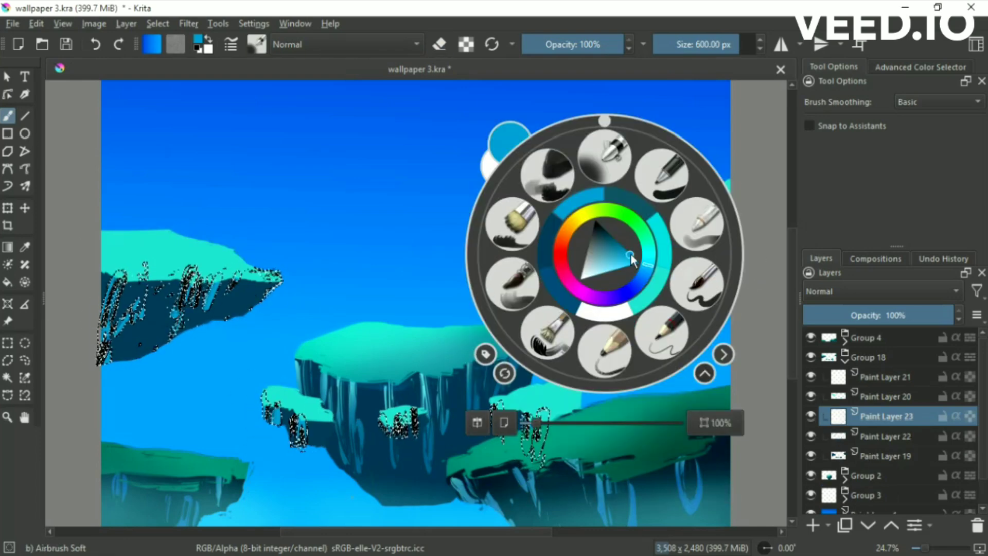
{"action": "left_click", "coordinate": [534, 221]}
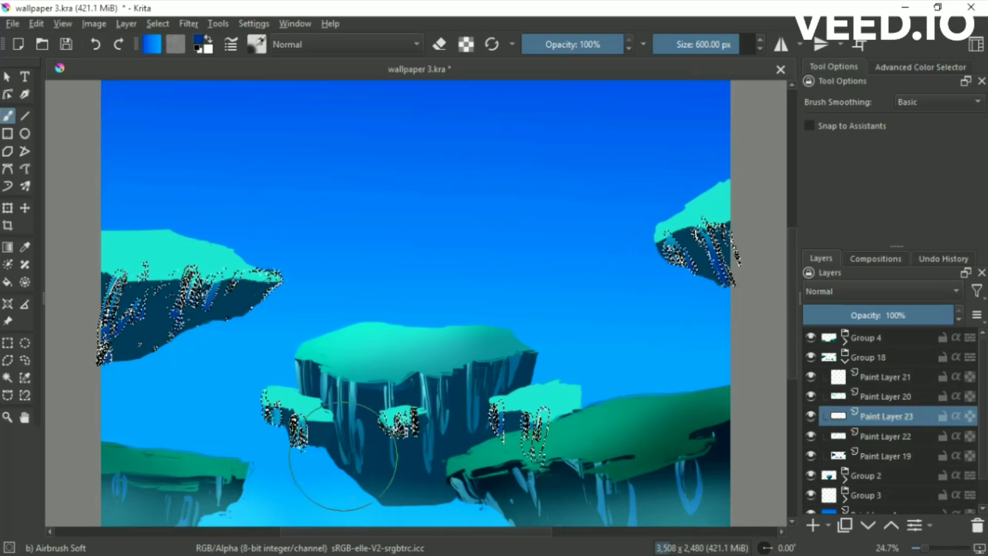
{"action": "left_click", "coordinate": [25, 359]}
{"action": "left_click", "coordinate": [394, 407]}
{"action": "key", "text": "b"}
{"action": "right_click", "coordinate": [352, 282]}
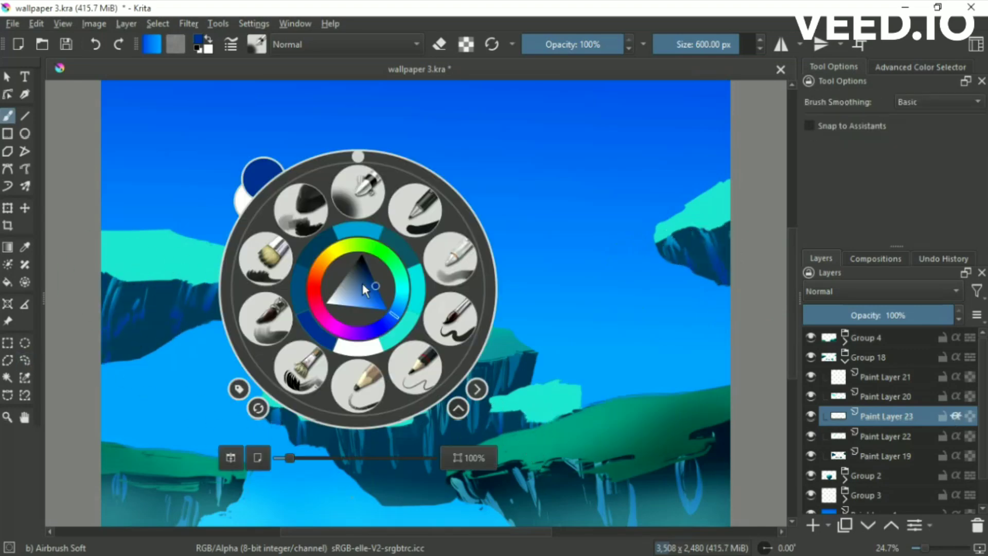
{"action": "left_click", "coordinate": [353, 278]}
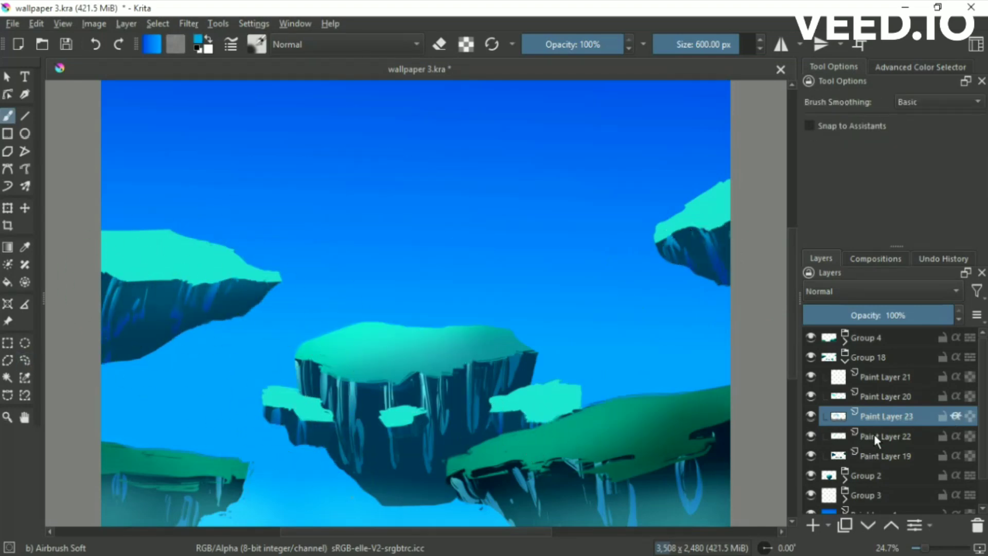
- Select the teal island tops from Paint Layer 20 and add a new layer above it
{"action": "left_click", "coordinate": [840, 442]}
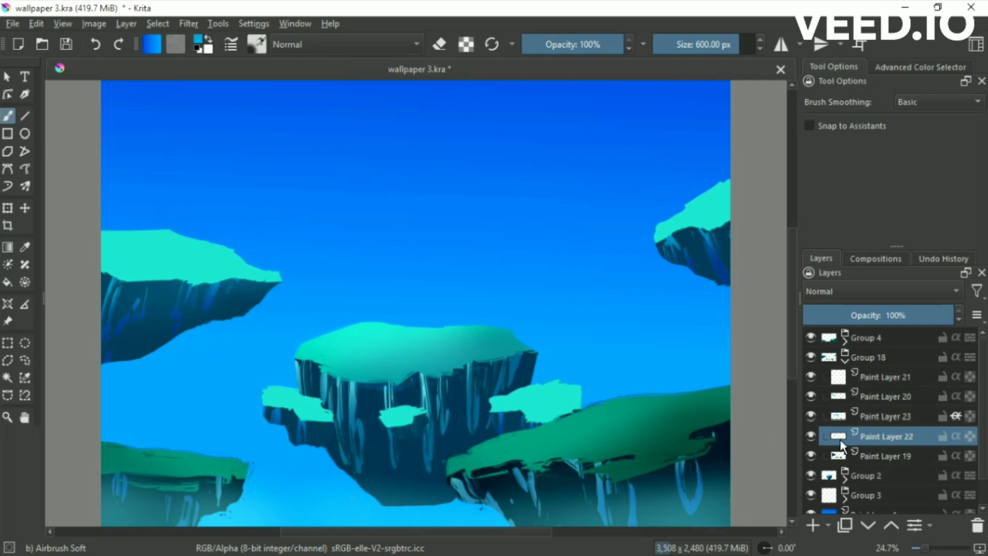
{"action": "left_click", "coordinate": [840, 417]}
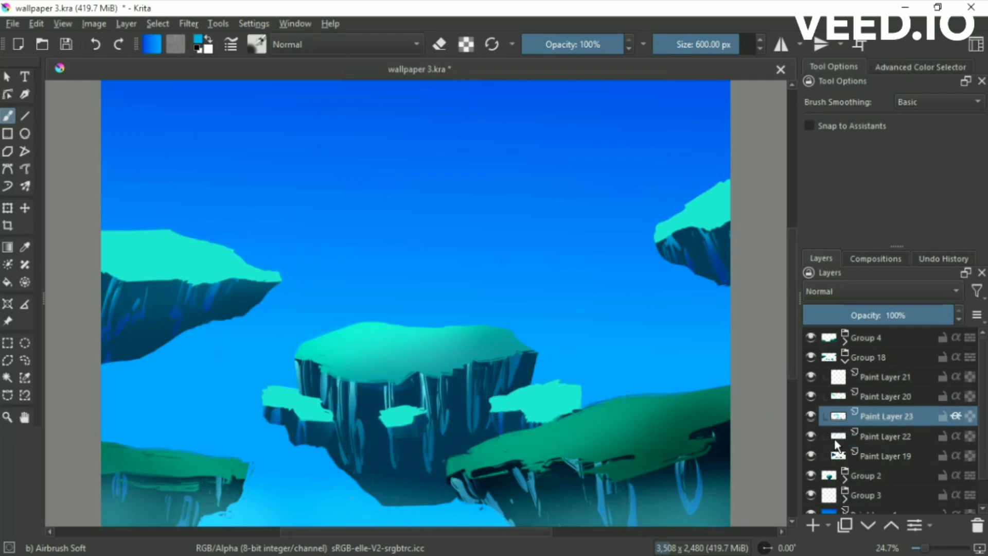
{"action": "left_click", "coordinate": [25, 360]}
{"action": "left_click", "coordinate": [823, 396]}
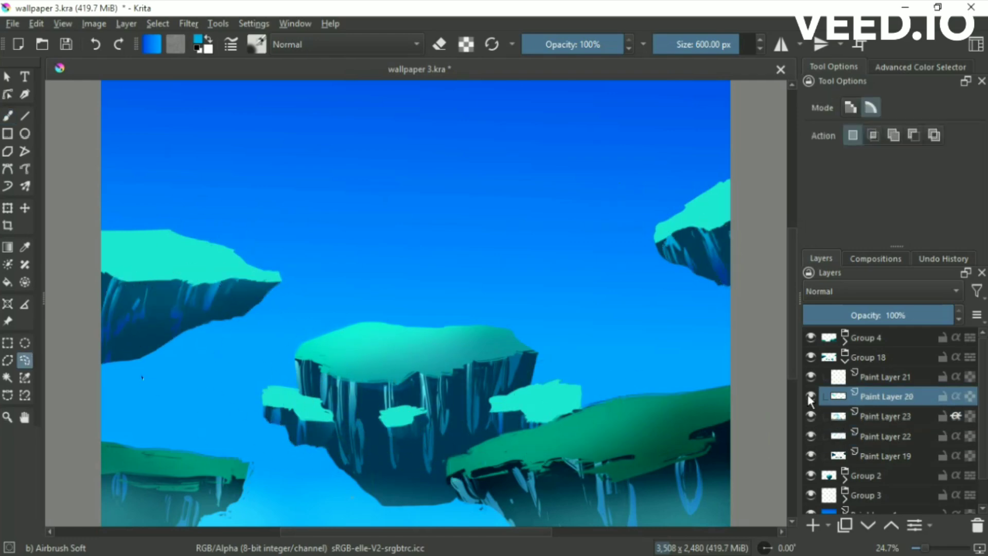
{"action": "key", "text": "Insert"}
{"action": "key", "text": "b"}
{"action": "right_click", "coordinate": [386, 326]}
- Airbrush lighter teal over the island tops, shrink the brush to about 242 px, and reset the selection
{"action": "right_click", "coordinate": [562, 309]}
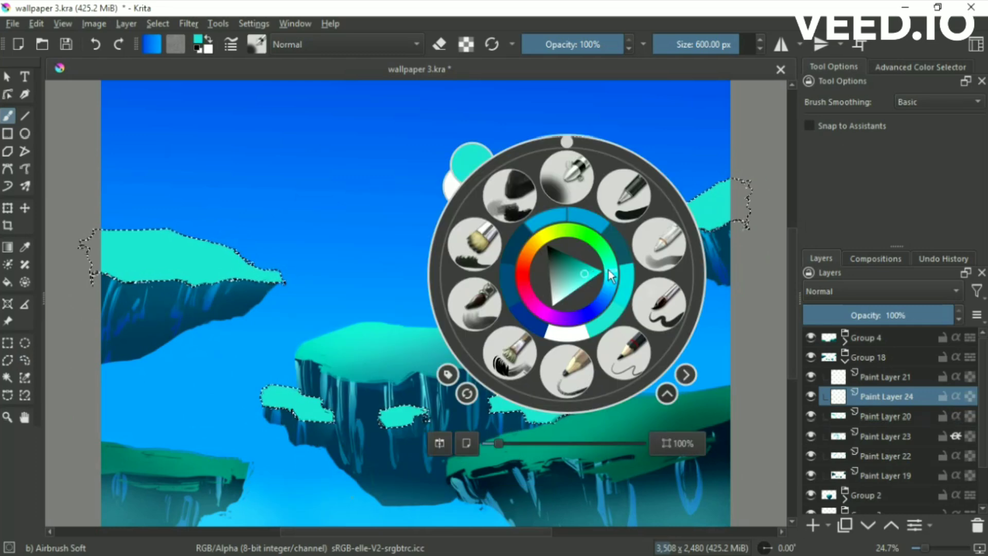
{"action": "left_click", "coordinate": [255, 448]}
{"action": "mouse_move", "coordinate": [255, 448]}
{"action": "left_mouse_down"}
{"action": "mouse_move", "coordinate": [514, 397]}
{"action": "mouse_move", "coordinate": [264, 221]}
{"action": "mouse_move", "coordinate": [672, 209]}
{"action": "mouse_move", "coordinate": [552, 386]}
{"action": "left_mouse_up"}
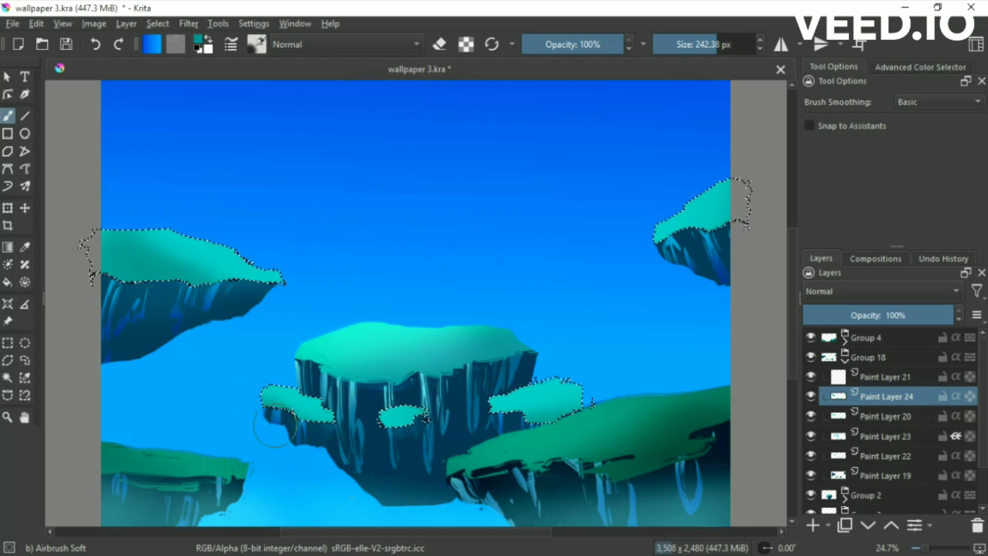
{"action": "left_click_drag", "start_coordinate": [265, 463], "coordinate": [169, 465]}
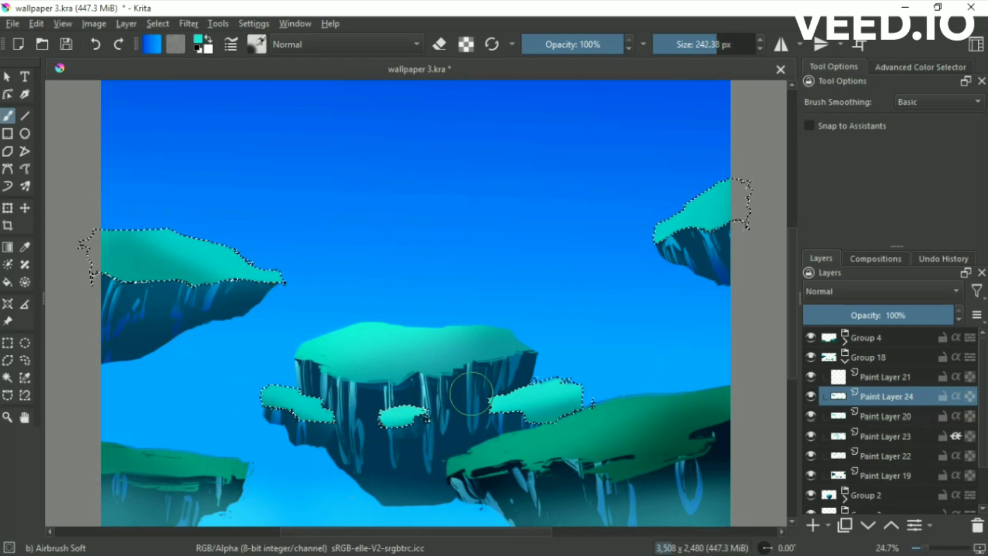
{"action": "left_click", "coordinate": [24, 360]}
{"action": "key", "text": "ctrl+shift+a"}
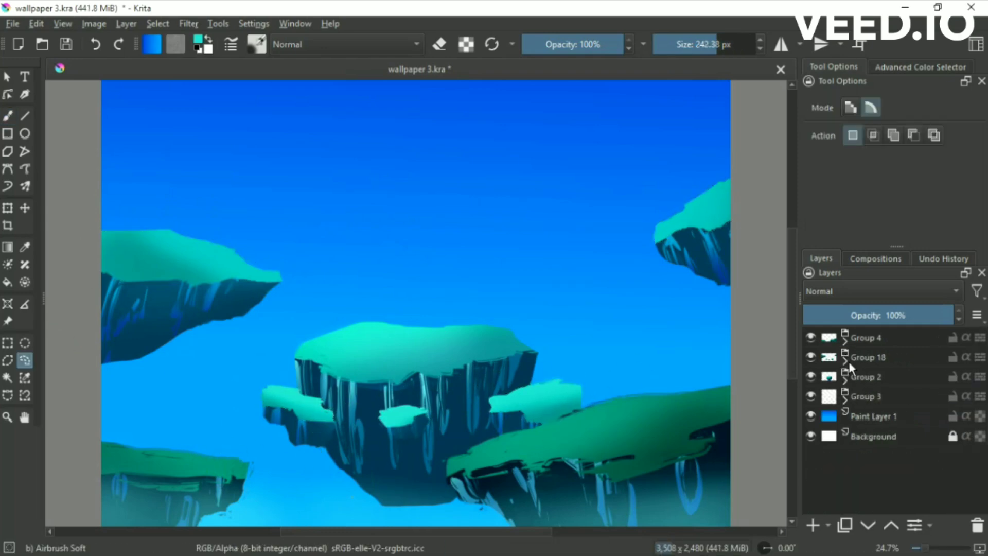
{"action": "key", "text": "ctrl+shift+d"}
- Show Group 3's dark silhouettes, add a paint layer inside it, and select the silhouette shapes
{"action": "key", "text": "b"}
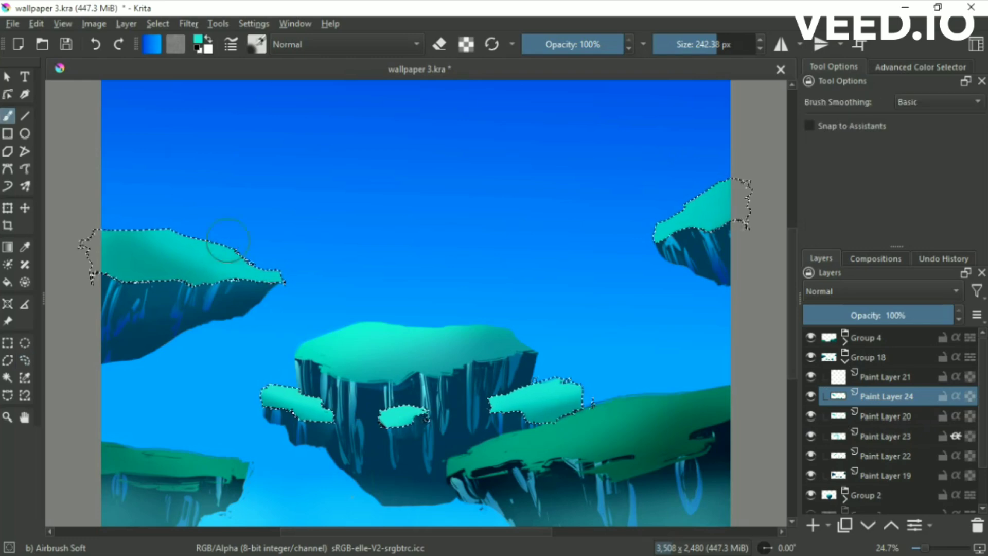
{"action": "left_click", "coordinate": [845, 362]}
{"action": "left_click", "coordinate": [811, 396]}
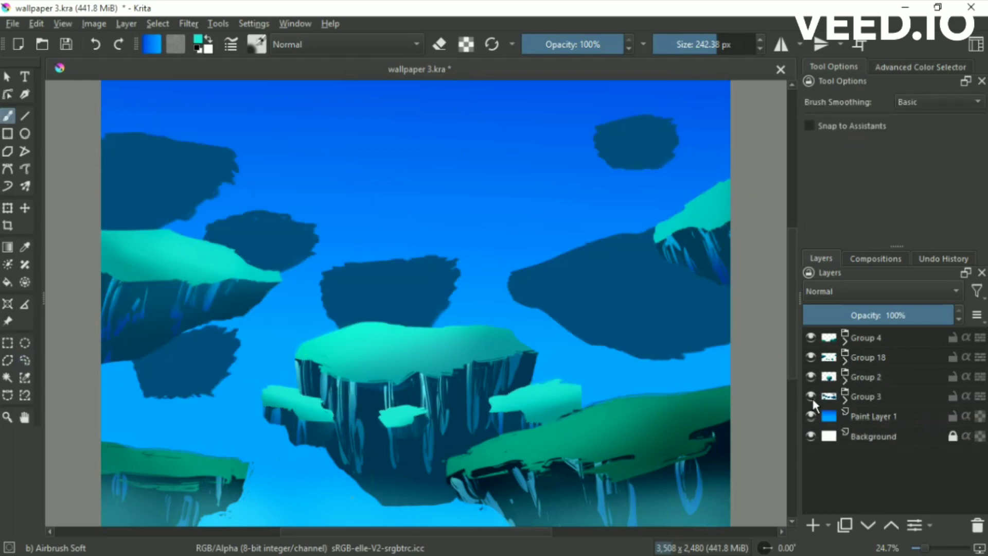
{"action": "left_click", "coordinate": [845, 401]}
{"action": "left_click", "coordinate": [885, 416]}
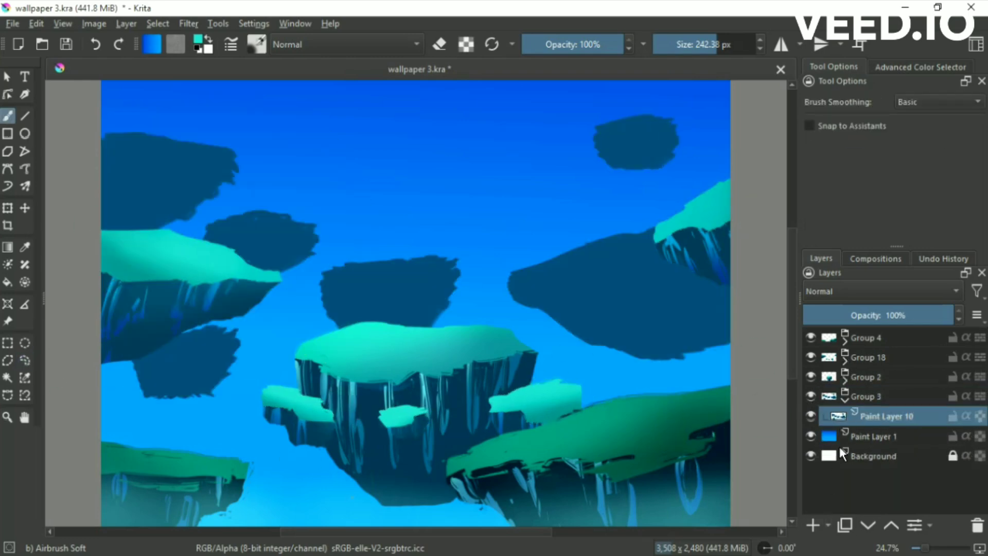
{"action": "left_click", "coordinate": [813, 525]}
- Paint light-cyan tops on the right, middle, left and lower-left distant islands
{"action": "right_click", "coordinate": [607, 287]}
{"action": "left_click_drag", "start_coordinate": [555, 273], "coordinate": [625, 253]}
{"action": "right_click", "coordinate": [618, 287]}
{"action": "left_click_drag", "start_coordinate": [530, 273], "coordinate": [728, 237]}
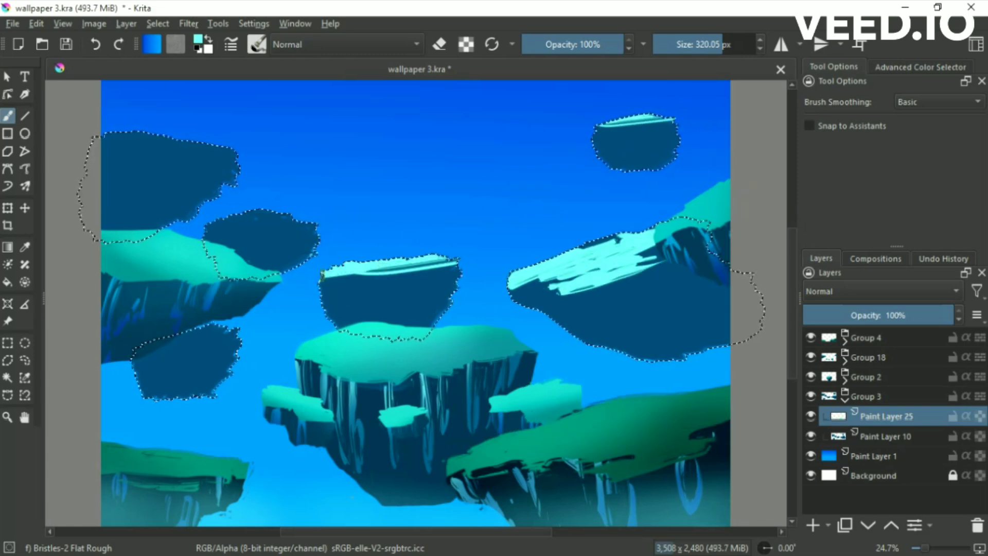
{"action": "left_click_drag", "start_coordinate": [391, 268], "coordinate": [180, 206]}
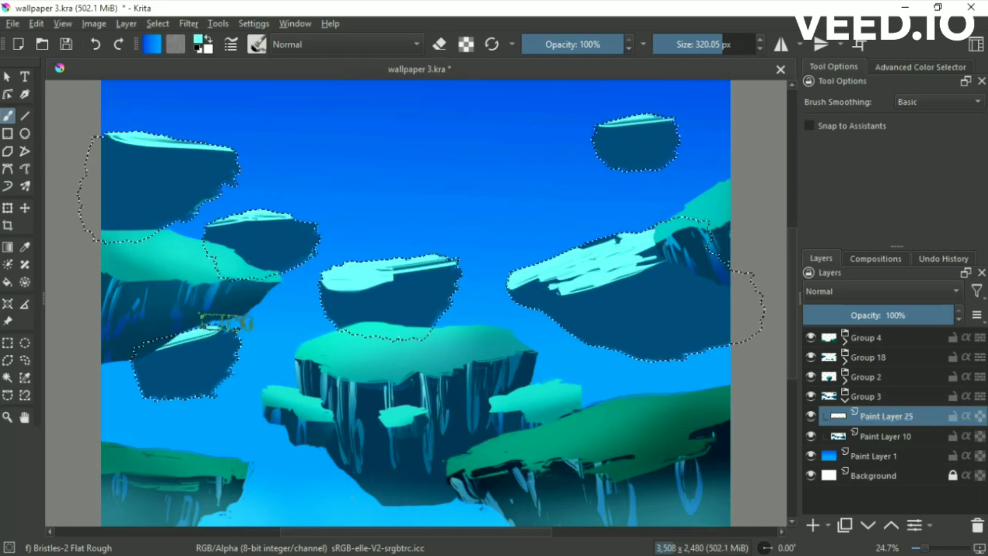
{"action": "left_click_drag", "start_coordinate": [226, 323], "coordinate": [124, 352]}
- Erase excess cyan from the island tops and shape cliff streaks on the upper-left island
{"action": "key", "text": "e"}
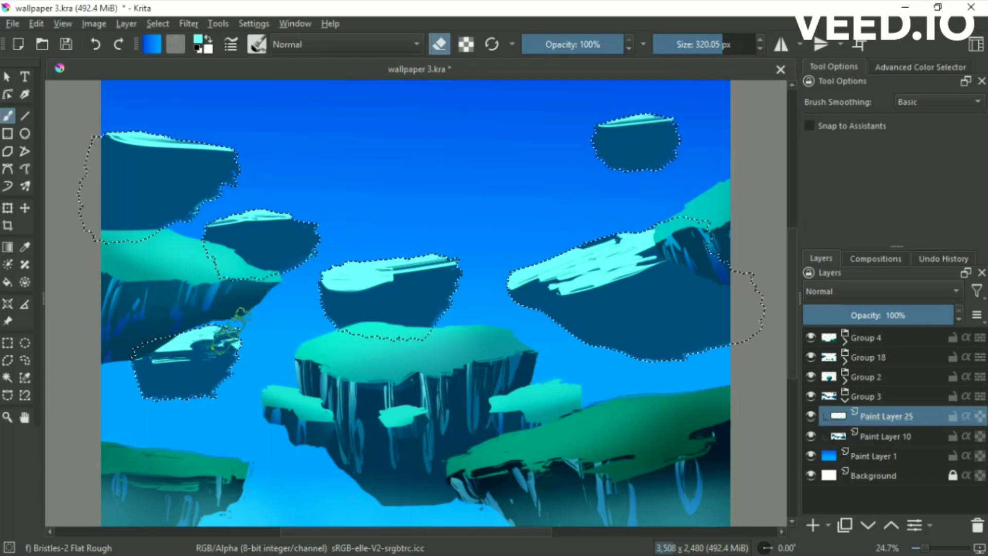
{"action": "left_click_drag", "start_coordinate": [224, 334], "coordinate": [155, 355]}
{"action": "left_click_drag", "start_coordinate": [324, 281], "coordinate": [437, 267]}
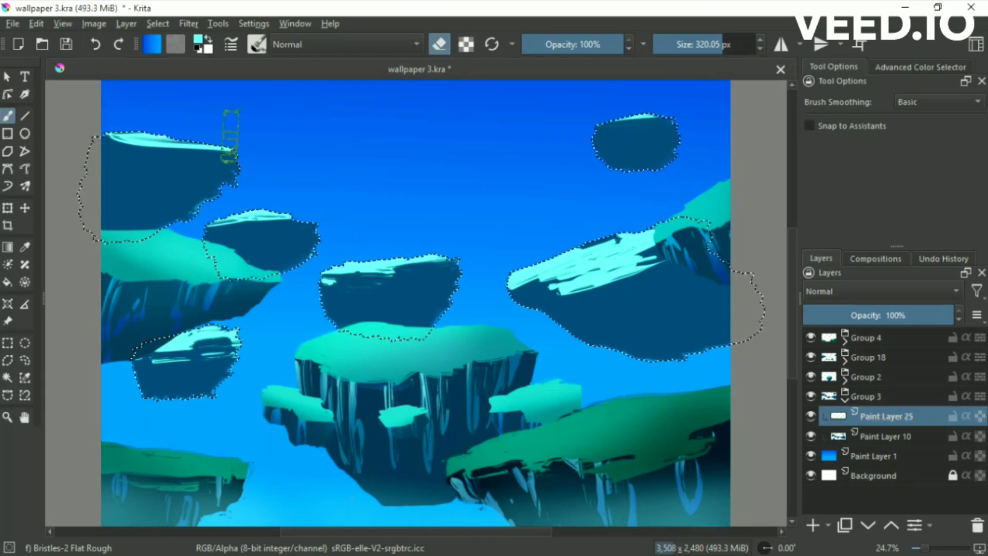
{"action": "left_click_drag", "start_coordinate": [519, 277], "coordinate": [617, 242]}
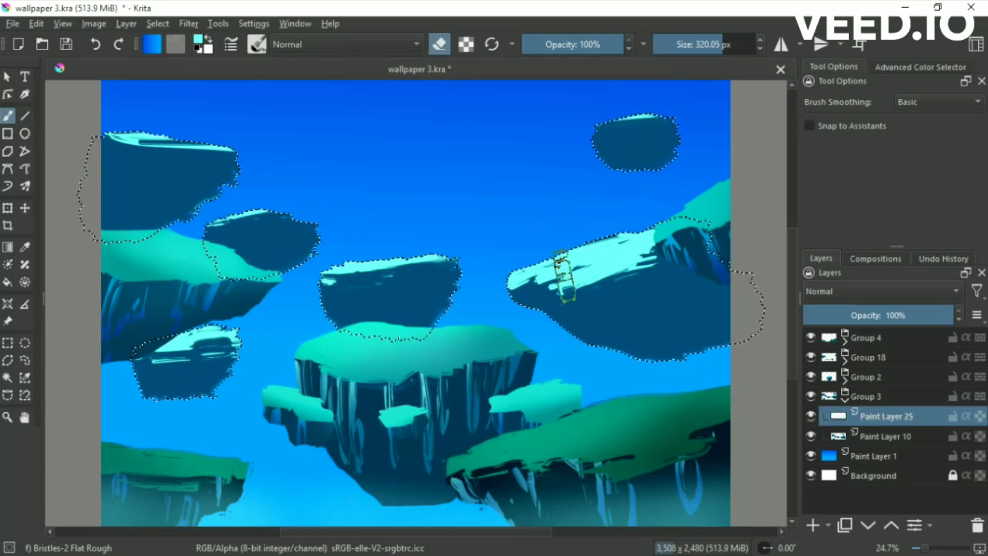
{"action": "left_click_drag", "start_coordinate": [565, 276], "coordinate": [623, 293]}
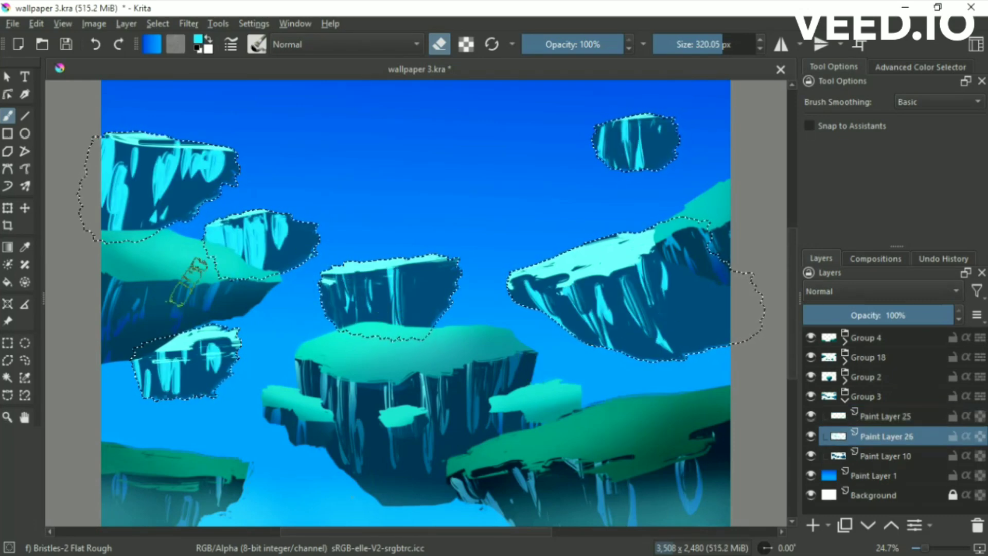
{"action": "left_click_drag", "start_coordinate": [187, 282], "coordinate": [182, 179]}
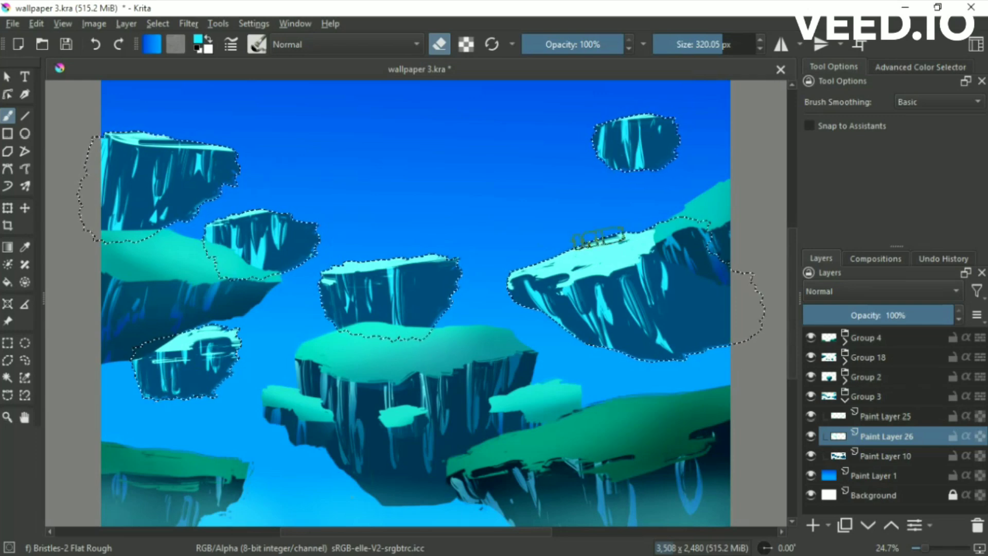
- Deselect the silhouettes and add a new paint layer for the glow
{"action": "left_click", "coordinate": [885, 416]}
{"action": "key", "text": "ctrl+shift+a"}
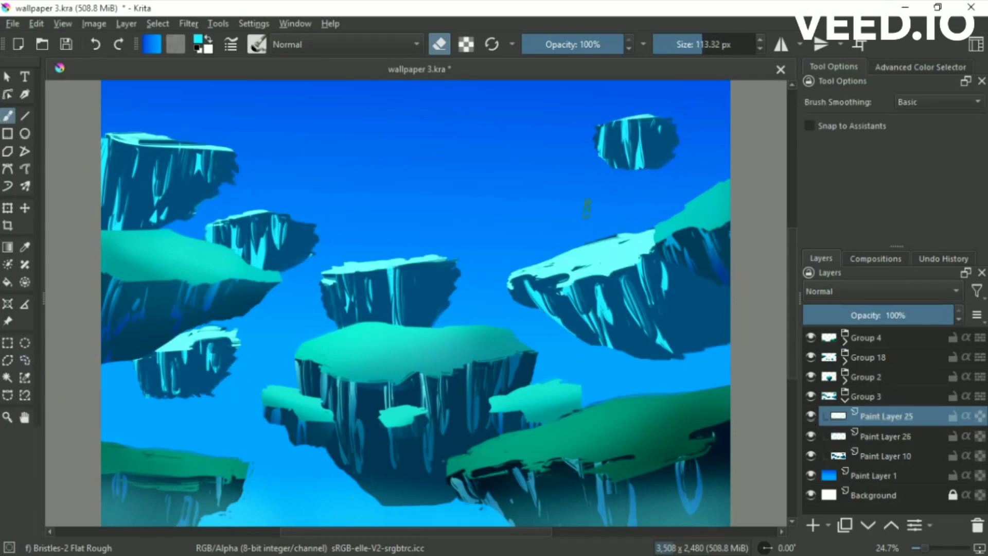
{"action": "key", "text": "Insert"}
{"action": "key", "text": "/"}
{"action": "right_click", "coordinate": [592, 276]}
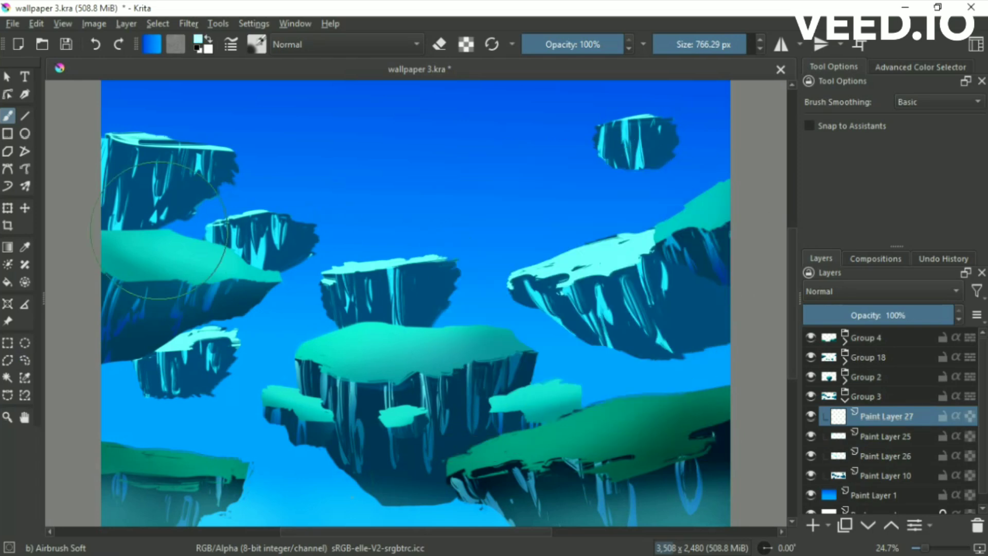
- Airbrush a soft whitish haze across the islands and erase it from the lower-left island
{"action": "mouse_move", "coordinate": [159, 230]}
{"action": "left_mouse_down"}
{"action": "mouse_move", "coordinate": [254, 375]}
{"action": "mouse_move", "coordinate": [232, 253]}
{"action": "mouse_move", "coordinate": [254, 408]}
{"action": "mouse_move", "coordinate": [601, 226]}
{"action": "mouse_move", "coordinate": [283, 353]}
{"action": "mouse_move", "coordinate": [527, 349]}
{"action": "left_mouse_up"}
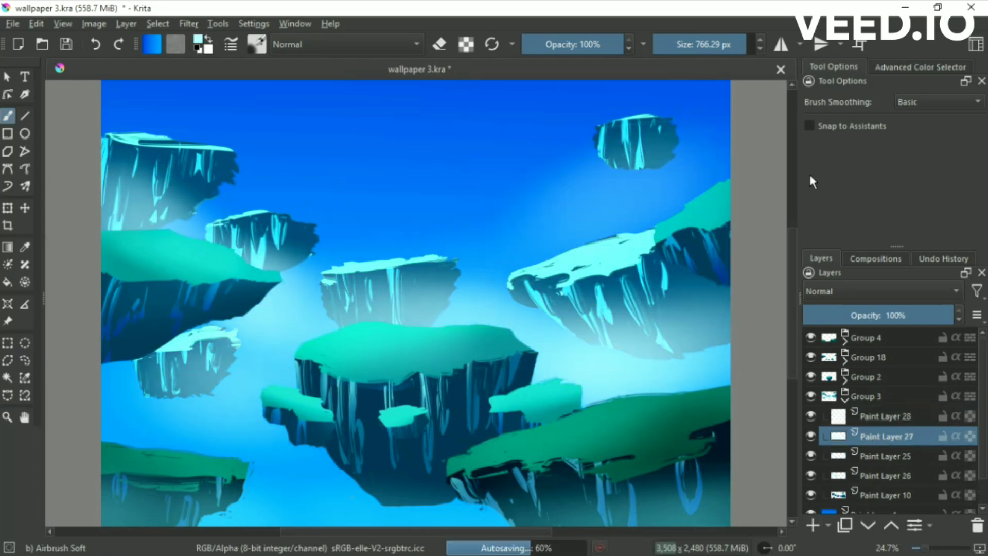
{"action": "right_click", "coordinate": [465, 360]}
{"action": "left_click_drag", "start_coordinate": [540, 299], "coordinate": [679, 335]}
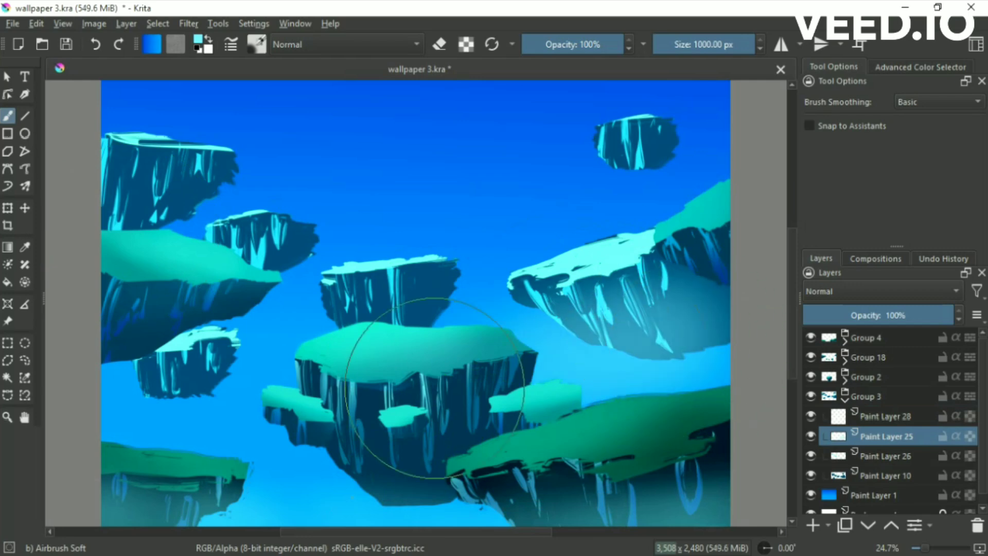
{"action": "left_click_drag", "start_coordinate": [334, 308], "coordinate": [442, 329]}
{"action": "left_click_drag", "start_coordinate": [584, 319], "coordinate": [628, 264]}
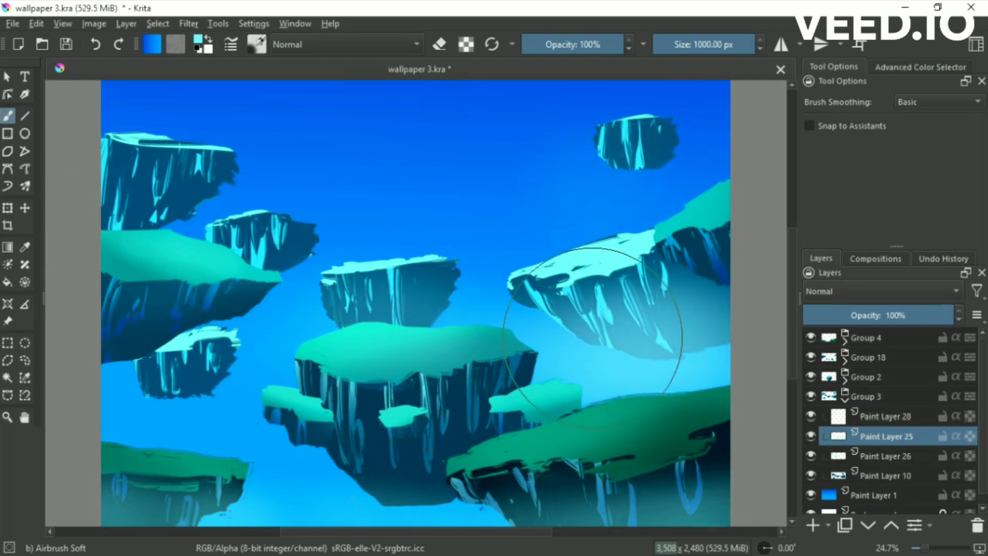
{"action": "mouse_move", "coordinate": [155, 180]}
{"action": "left_mouse_down"}
{"action": "mouse_move", "coordinate": [444, 460]}
{"action": "mouse_move", "coordinate": [286, 408]}
{"action": "mouse_move", "coordinate": [629, 325]}
{"action": "left_mouse_up"}
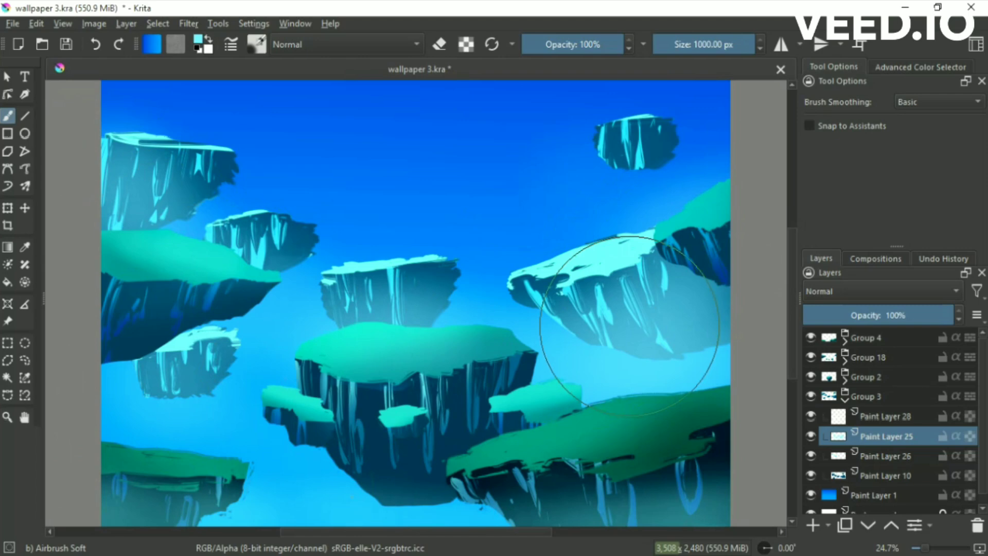
{"action": "key", "text": "e"}
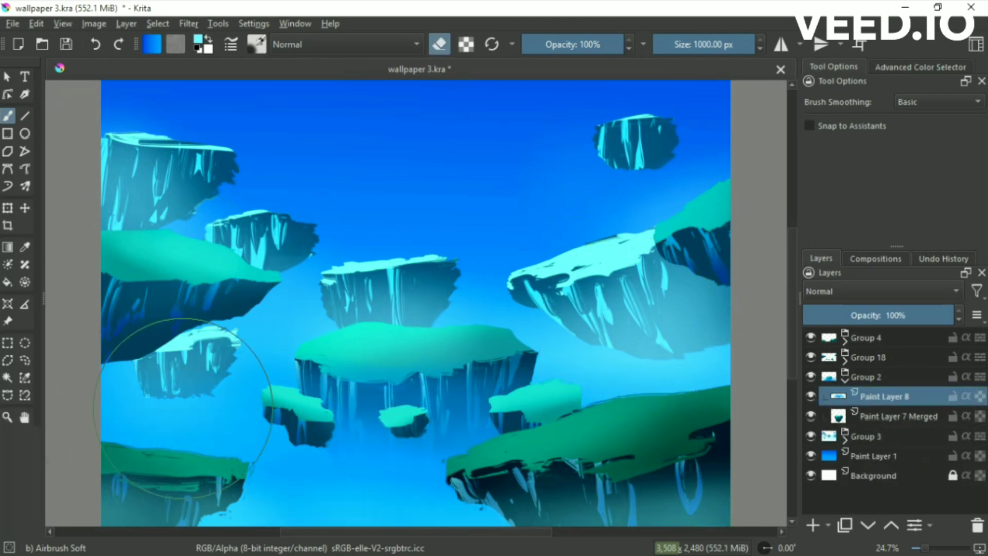
{"action": "left_click_drag", "start_coordinate": [182, 409], "coordinate": [247, 360]}
- On Paint Layer 21, airbrush pale blue haze over the lower islands
{"action": "left_click", "coordinate": [844, 381]}
{"action": "left_click", "coordinate": [844, 361]}
{"action": "left_click", "coordinate": [875, 377]}
{"action": "right_click", "coordinate": [629, 316]}
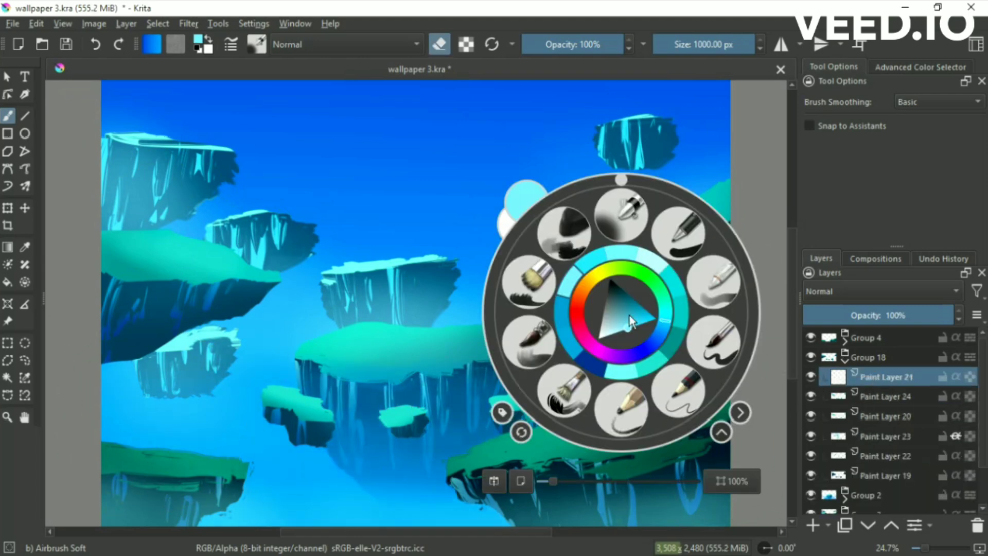
{"action": "key", "text": "e"}
{"action": "left_click_drag", "start_coordinate": [629, 314], "coordinate": [648, 327]}
{"action": "left_click", "coordinate": [764, 245]}
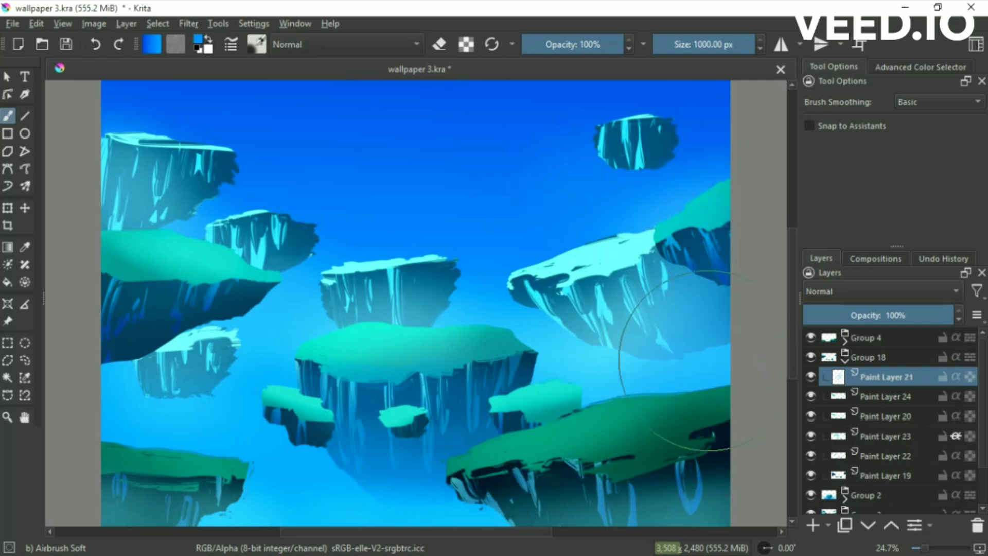
{"action": "left_click_drag", "start_coordinate": [149, 319], "coordinate": [155, 407]}
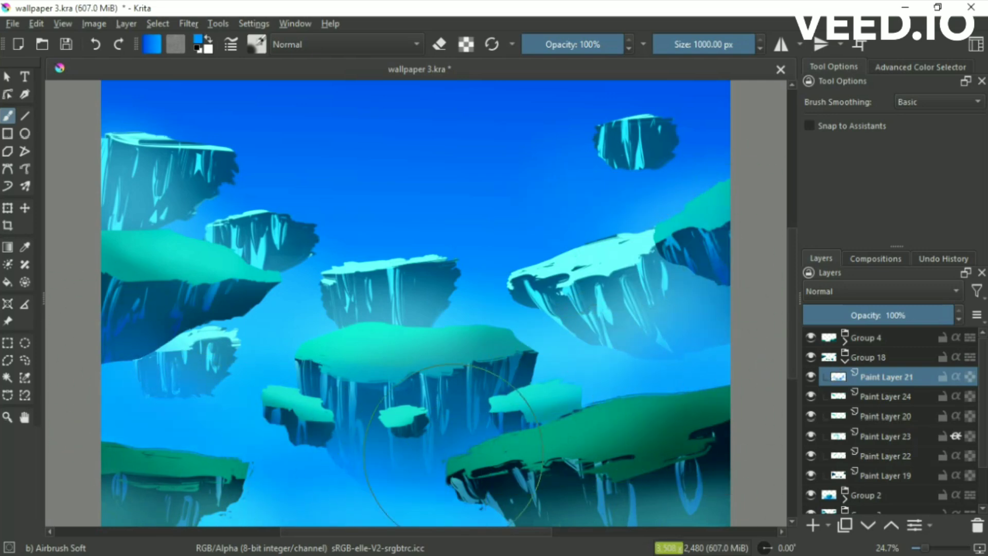
- Haze the left floating islands into the sky and collapse the layer groups
{"action": "right_click", "coordinate": [612, 339]}
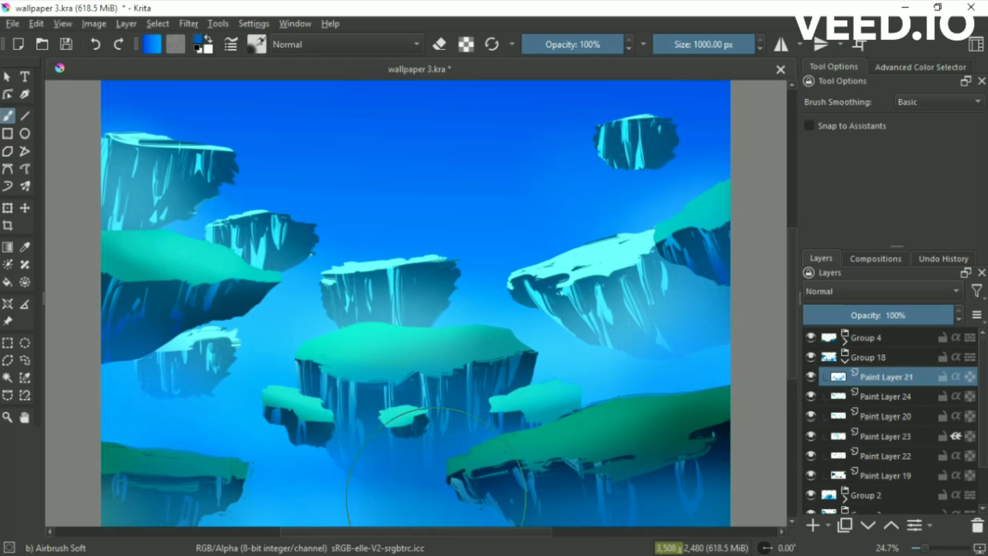
{"action": "left_click_drag", "start_coordinate": [106, 394], "coordinate": [196, 288]}
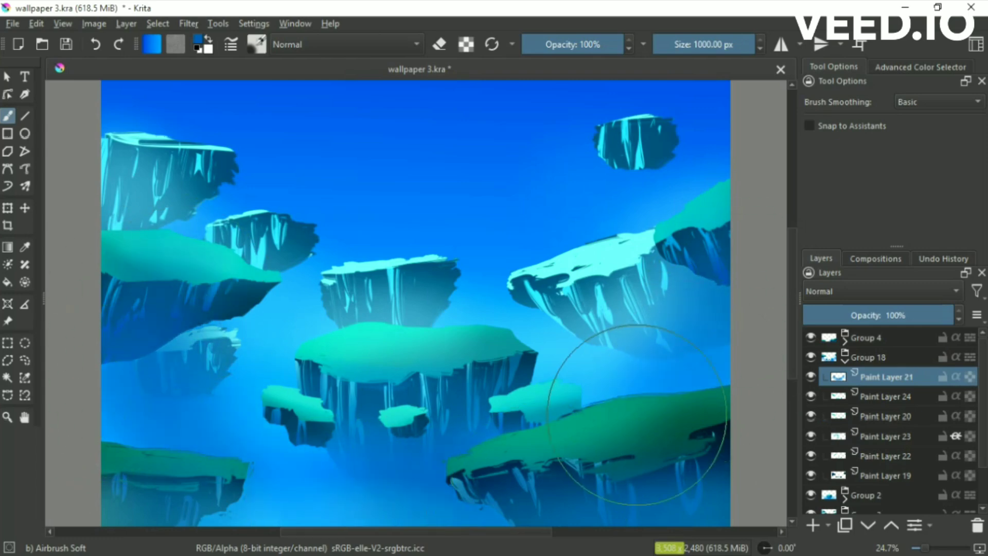
{"action": "left_click", "coordinate": [844, 360]}
{"action": "left_click", "coordinate": [844, 380]}
{"action": "left_click", "coordinate": [810, 396]}
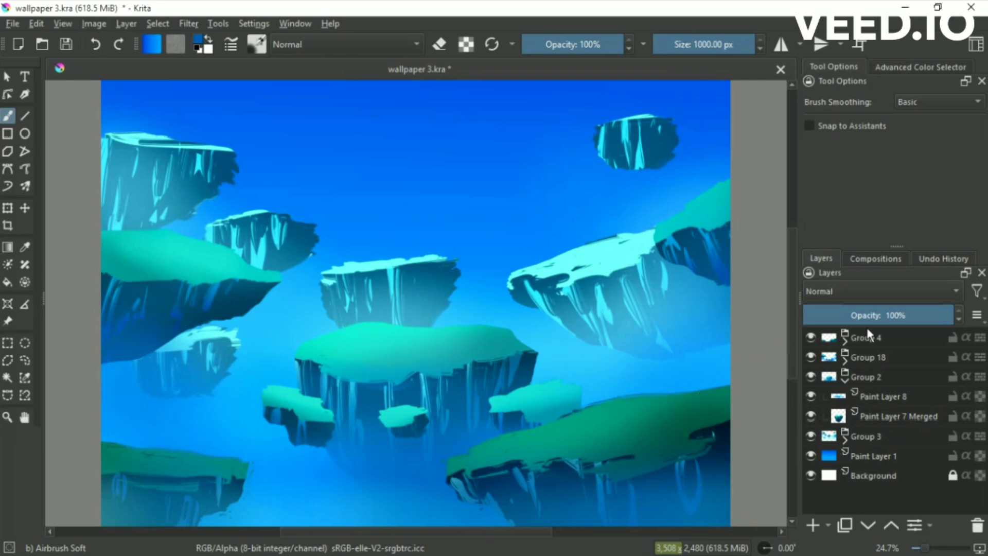
{"action": "left_click", "coordinate": [844, 379]}
- Add a grouped paint layer above Paint Layer 1 with a large rough flat bristle brush
{"action": "left_click", "coordinate": [873, 416]}
{"action": "key", "text": "Insert"}
{"action": "key", "text": "ctrl+g"}
{"action": "right_click", "coordinate": [456, 234]}
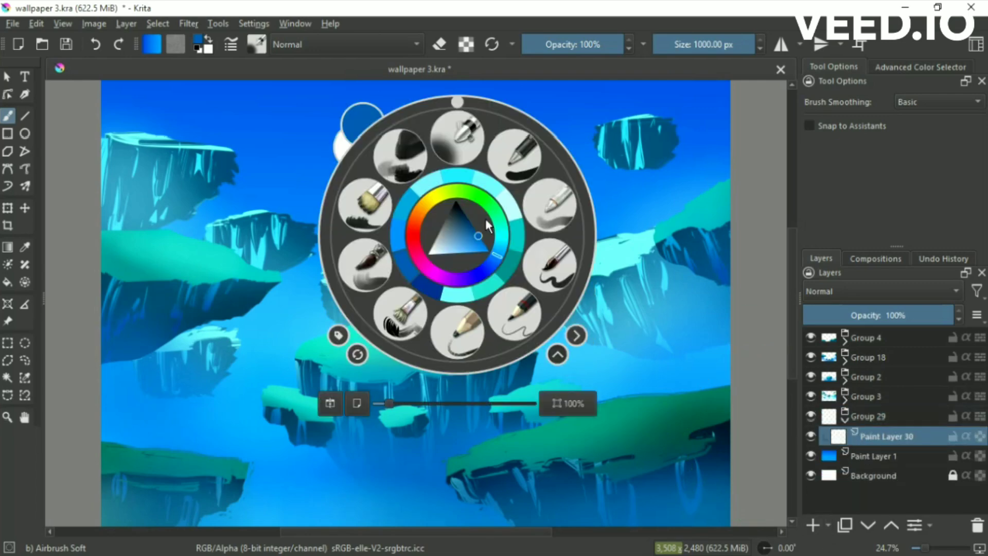
{"action": "left_click", "coordinate": [400, 311]}
{"action": "key", "text": "e"}
{"action": "left_click_drag", "start_coordinate": [241, 144], "coordinate": [303, 273]}
- Paint broad white clouds and mist, then erase their tops into puffs at about 331 px
{"action": "left_click_drag", "start_coordinate": [309, 237], "coordinate": [129, 427]}
{"action": "mouse_move", "coordinate": [288, 355]}
{"action": "left_mouse_down"}
{"action": "mouse_move", "coordinate": [360, 237]}
{"action": "mouse_move", "coordinate": [393, 159]}
{"action": "mouse_move", "coordinate": [452, 261]}
{"action": "mouse_move", "coordinate": [442, 397]}
{"action": "mouse_move", "coordinate": [285, 476]}
{"action": "left_mouse_up"}
{"action": "mouse_move", "coordinate": [579, 346]}
{"action": "left_mouse_down"}
{"action": "mouse_move", "coordinate": [701, 361]}
{"action": "mouse_move", "coordinate": [607, 381]}
{"action": "left_mouse_up"}
{"action": "key", "text": "e"}
{"action": "left_click_drag", "start_coordinate": [540, 226], "coordinate": [597, 196]}
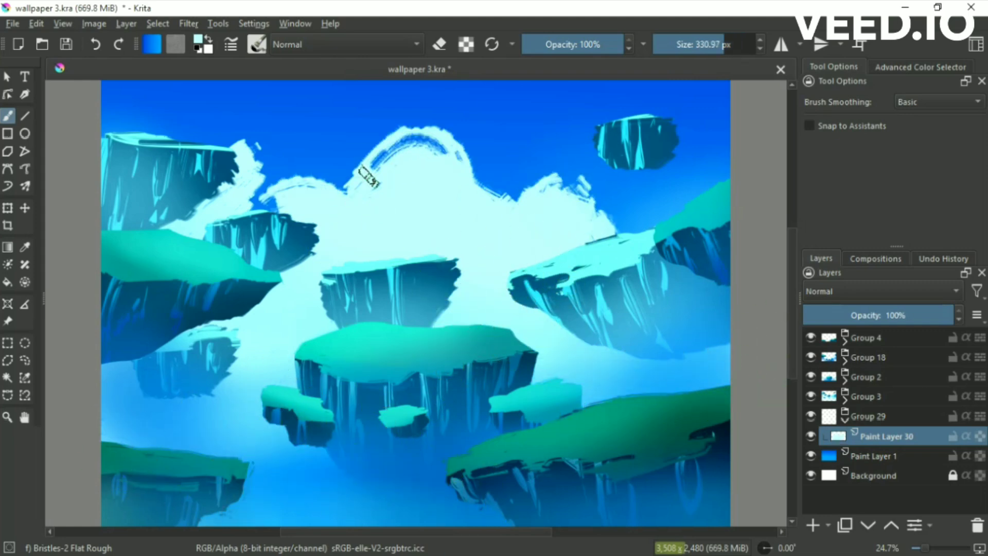
{"action": "left_click_drag", "start_coordinate": [370, 170], "coordinate": [514, 154]}
{"action": "left_click_drag", "start_coordinate": [640, 238], "coordinate": [288, 180]}
{"action": "mouse_move", "coordinate": [136, 168]}
{"action": "left_mouse_down"}
{"action": "mouse_move", "coordinate": [340, 201]}
{"action": "mouse_move", "coordinate": [489, 170]}
{"action": "mouse_move", "coordinate": [638, 221]}
{"action": "mouse_move", "coordinate": [315, 200]}
{"action": "left_mouse_up"}
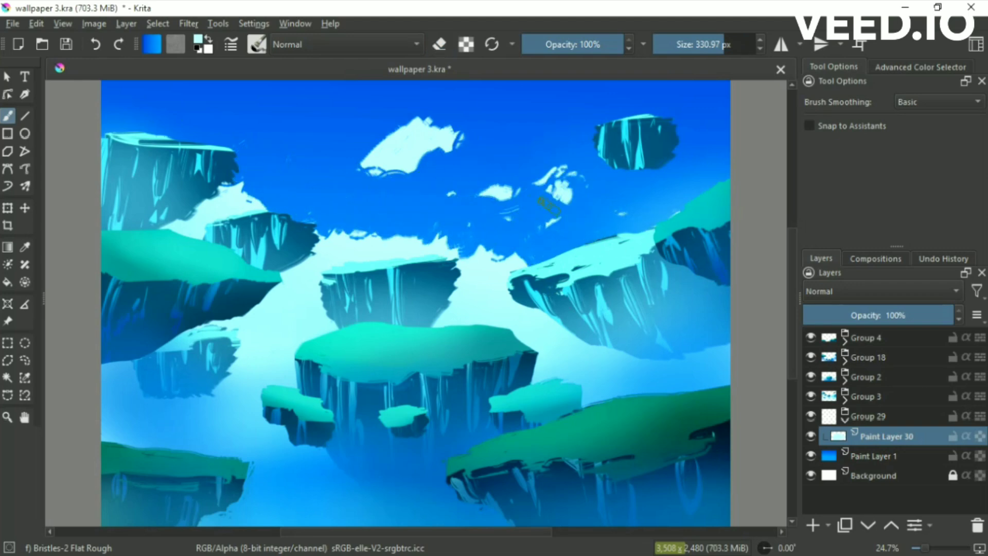
- Paint and erase-shape white clouds across the centre and top of the sky
{"action": "mouse_move", "coordinate": [571, 180]}
{"action": "left_mouse_down"}
{"action": "mouse_move", "coordinate": [448, 227]}
{"action": "mouse_move", "coordinate": [628, 211]}
{"action": "left_mouse_up"}
{"action": "mouse_move", "coordinate": [195, 128]}
{"action": "left_mouse_down"}
{"action": "mouse_move", "coordinate": [247, 165]}
{"action": "mouse_move", "coordinate": [315, 286]}
{"action": "mouse_move", "coordinate": [592, 216]}
{"action": "mouse_move", "coordinate": [535, 221]}
{"action": "left_mouse_up"}
{"action": "mouse_move", "coordinate": [453, 146]}
{"action": "left_mouse_down"}
{"action": "mouse_move", "coordinate": [360, 170]}
{"action": "mouse_move", "coordinate": [398, 168]}
{"action": "mouse_move", "coordinate": [330, 170]}
{"action": "left_mouse_up"}
{"action": "key", "text": "e"}
{"action": "key", "text": "e"}
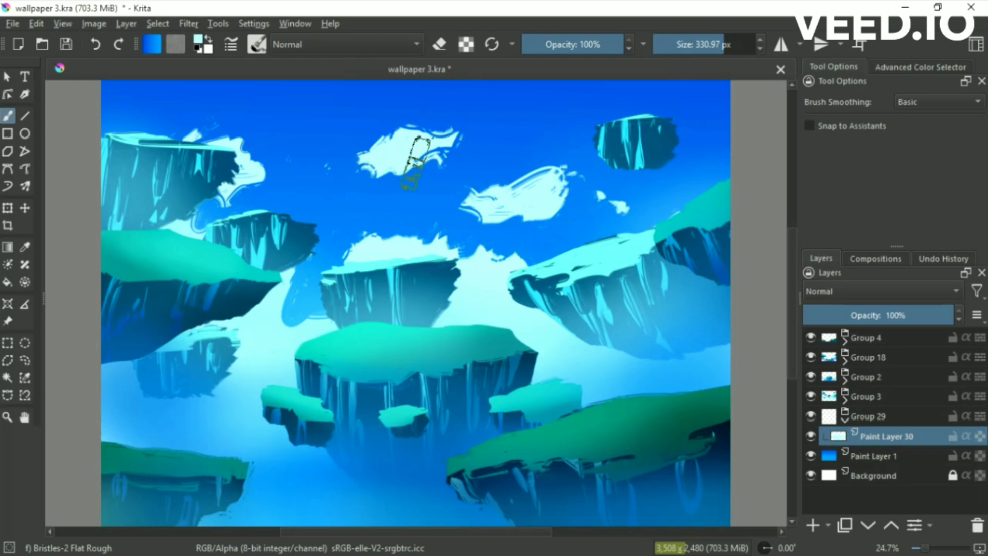
{"action": "left_click_drag", "start_coordinate": [391, 236], "coordinate": [442, 273]}
{"action": "key", "text": "F5"}
{"action": "key", "text": "F5"}
{"action": "left_click_drag", "start_coordinate": [411, 242], "coordinate": [365, 246]}
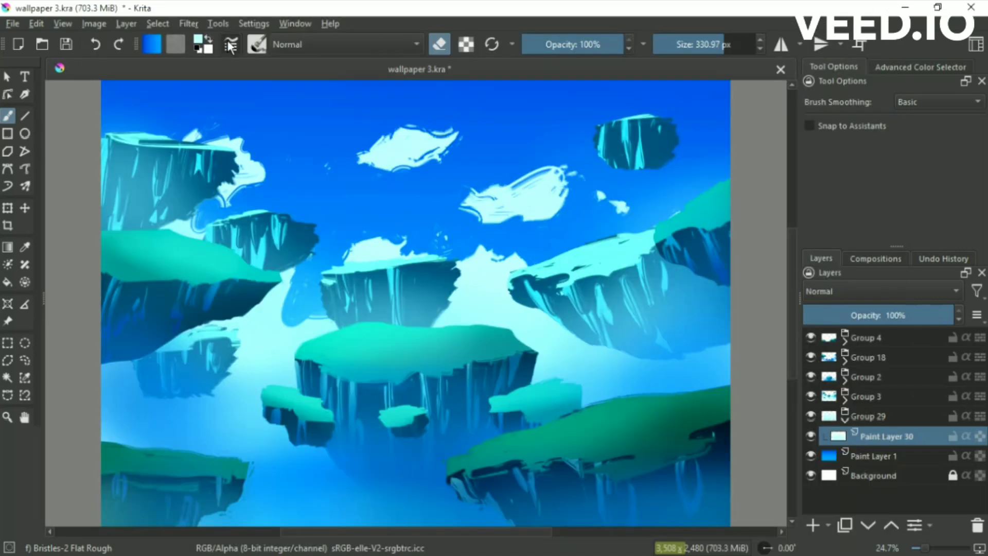
- Save the wallpaper with Ctrl+S, dismiss the could-not-save error, and collapse Group 29
{"action": "key", "text": "ctrl+s"}
{"action": "key", "text": "ctrl+s"}
{"action": "left_click", "coordinate": [635, 149]}
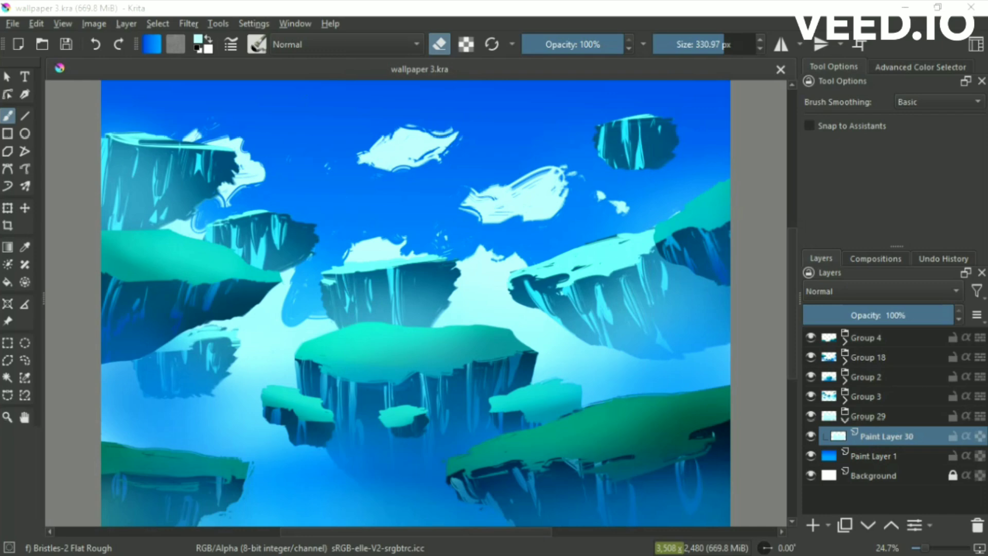
{"action": "key", "text": "shift+Delete"}
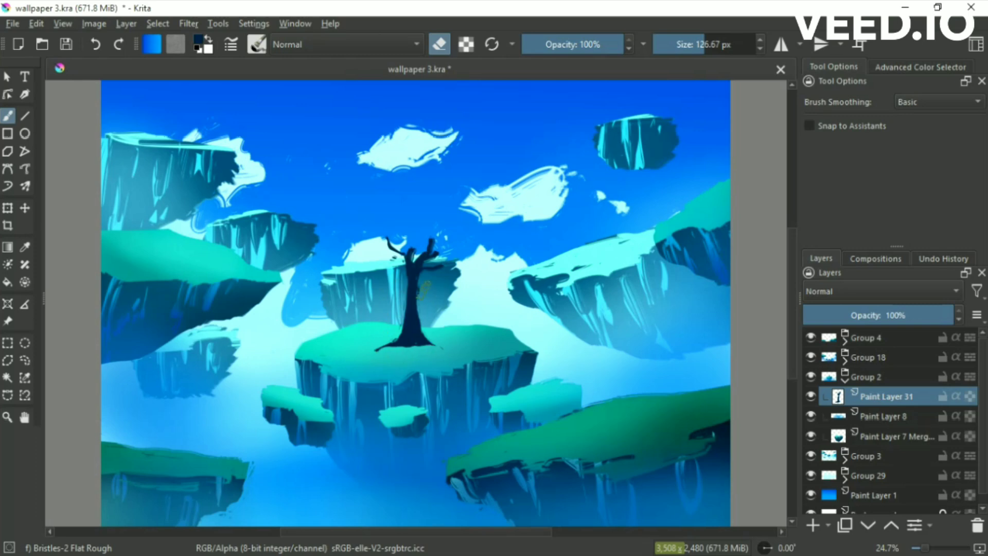
- On a new layer, paint the tree's dark leafy canopy, redoing oversized strokes smaller
{"action": "key", "text": "Insert"}
{"action": "right_click", "coordinate": [386, 319]}
{"action": "mouse_move", "coordinate": [391, 242]}
{"action": "left_mouse_down"}
{"action": "mouse_move", "coordinate": [453, 231]}
{"action": "mouse_move", "coordinate": [463, 257]}
{"action": "left_mouse_up"}
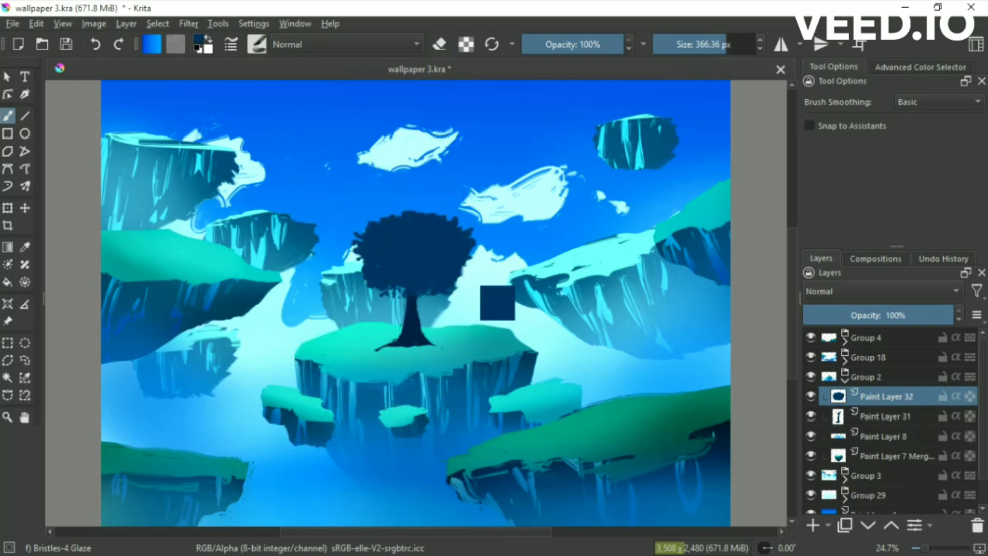
{"action": "key", "text": "ctrl+z"}
{"action": "key", "text": "ctrl+z"}
{"action": "mouse_move", "coordinate": [391, 236]}
{"action": "left_mouse_down"}
{"action": "mouse_move", "coordinate": [381, 257]}
{"action": "mouse_move", "coordinate": [434, 249]}
{"action": "mouse_move", "coordinate": [396, 278]}
{"action": "left_mouse_up"}
{"action": "key", "text": "ctrl+z"}
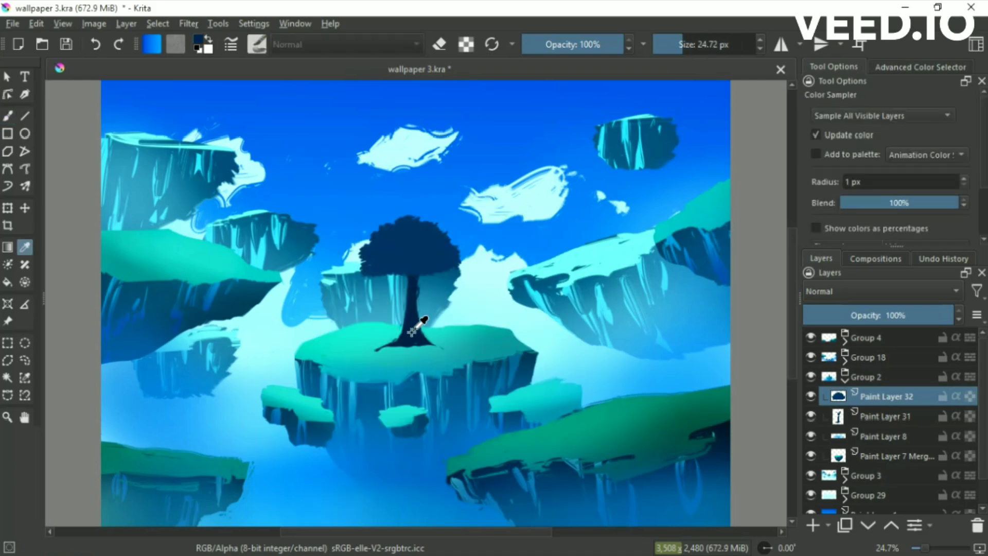
- Paint a small dark figure beside the tree in canvas-only view, undoing a stray leg stroke
{"action": "key", "text": "Tab"}
{"action": "scroll", "coordinate": [575, 331], "scroll_direction": "up", "scroll_amount": 3}
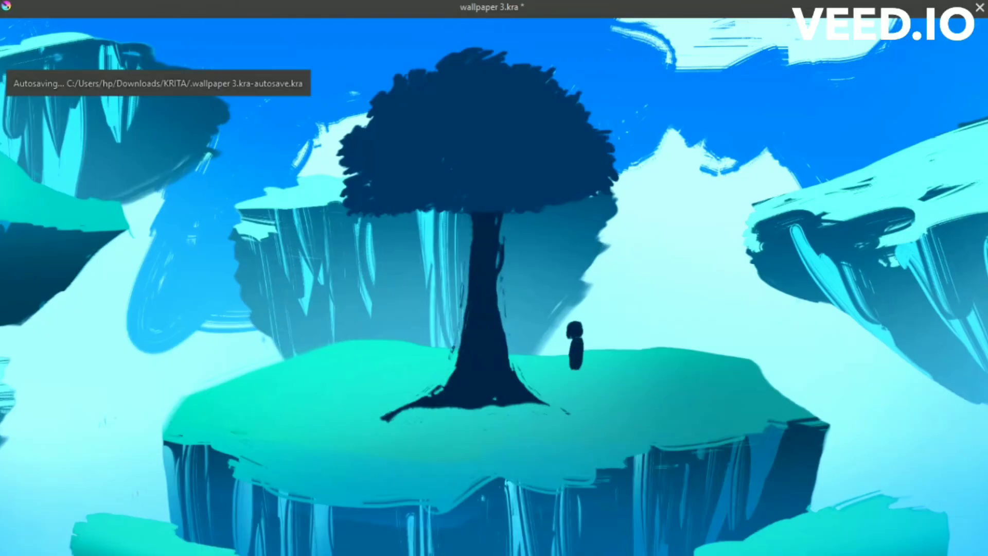
{"action": "key", "text": "ctrl+z"}
{"action": "scroll", "coordinate": [581, 348], "scroll_direction": "up", "scroll_amount": 3}
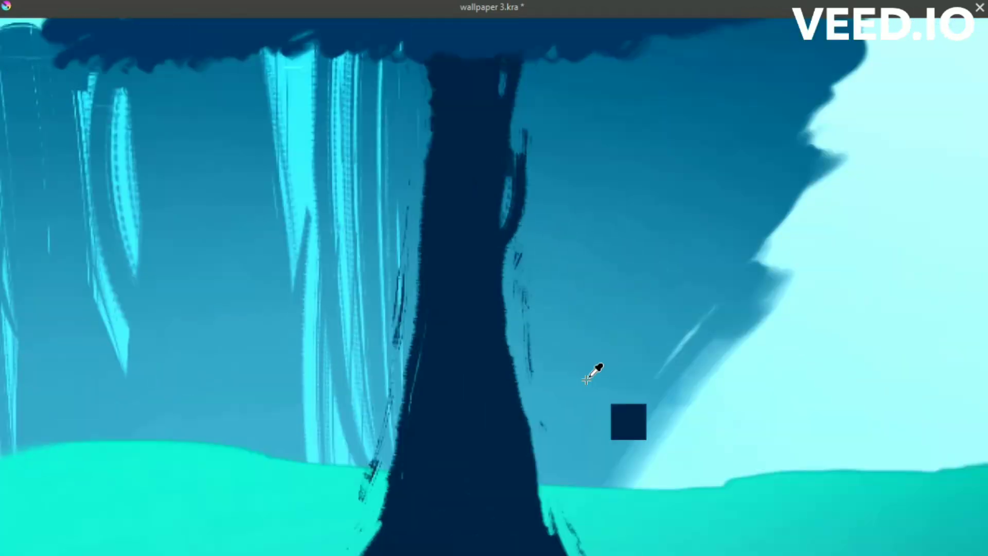
{"action": "scroll", "coordinate": [595, 375], "scroll_direction": "up", "scroll_amount": 2}
{"action": "right_click", "coordinate": [607, 259]}
{"action": "left_click_drag", "start_coordinate": [571, 221], "coordinate": [563, 412]}
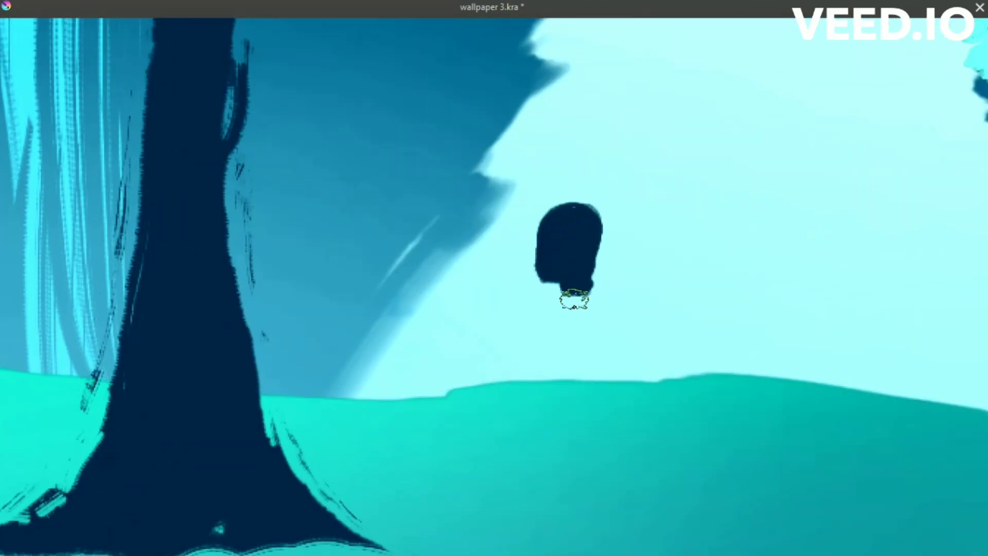
{"action": "scroll", "coordinate": [563, 411], "scroll_direction": "up", "scroll_amount": 3}
{"action": "key", "text": "2"}
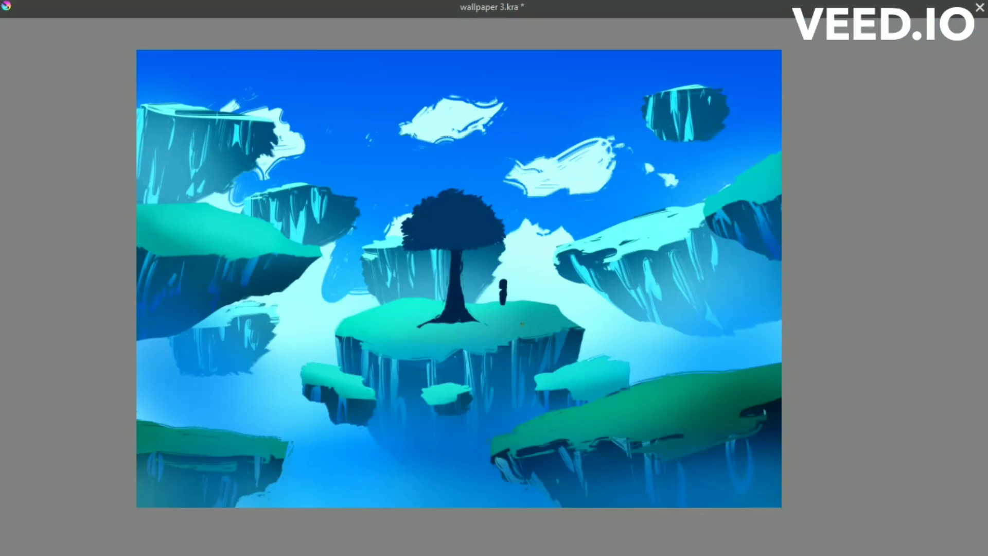
{"action": "key", "text": "ctrl+z"}
{"action": "key", "text": "Tab"}
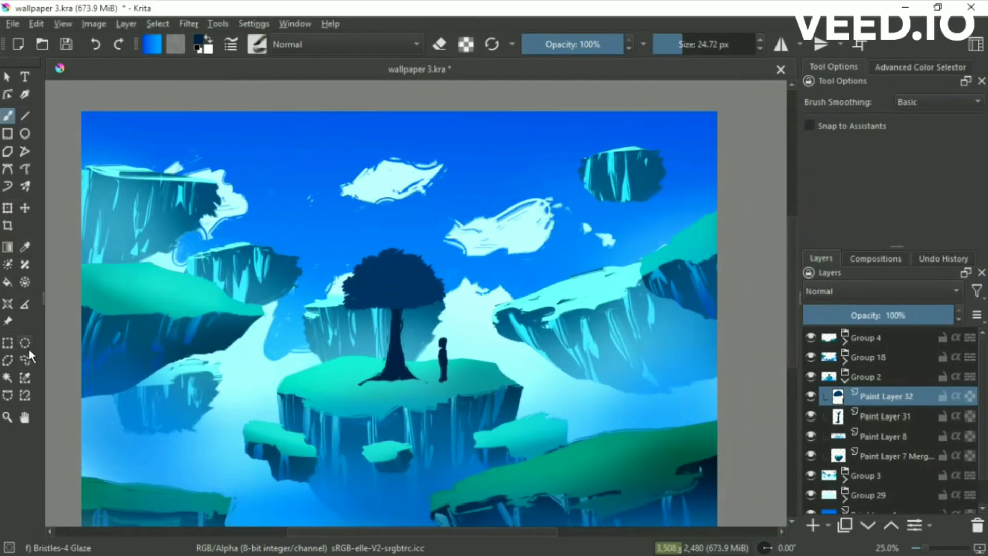
- Copy the figure to a new layer and scale the copy smaller
{"action": "key", "text": "ctrl+j"}
{"action": "key", "text": "ctrl+t"}
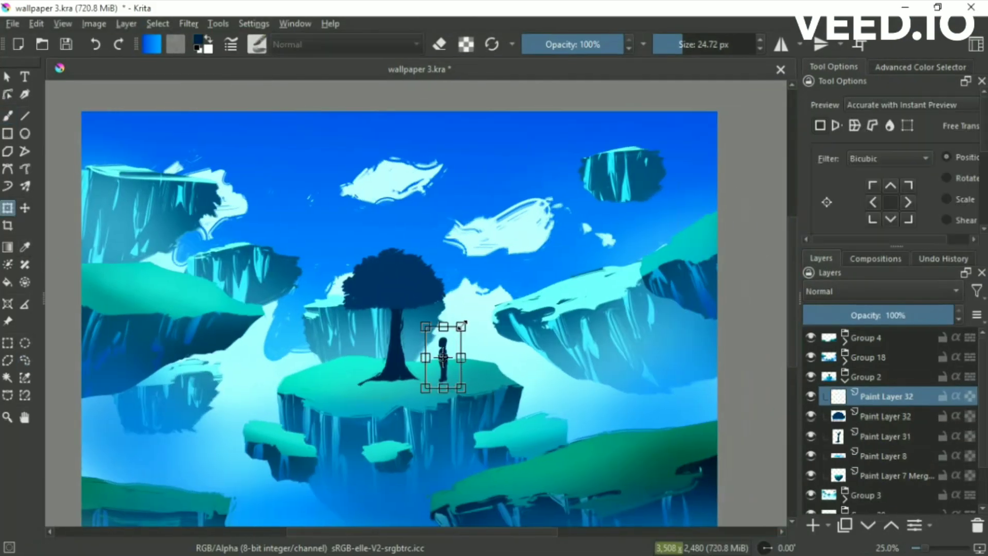
{"action": "left_click_drag", "start_coordinate": [468, 393], "coordinate": [456, 386]}
{"action": "key", "text": "m"}
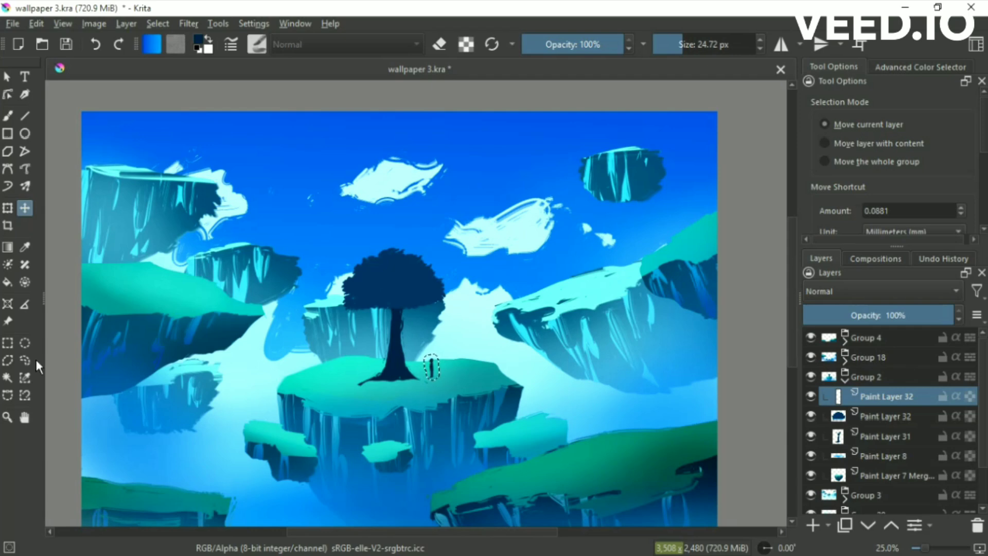
- Duplicate the figure layer again and transform the copy onto the tree's other side
{"action": "key", "text": "ctrl+j"}
{"action": "key", "text": "ctrl+t"}
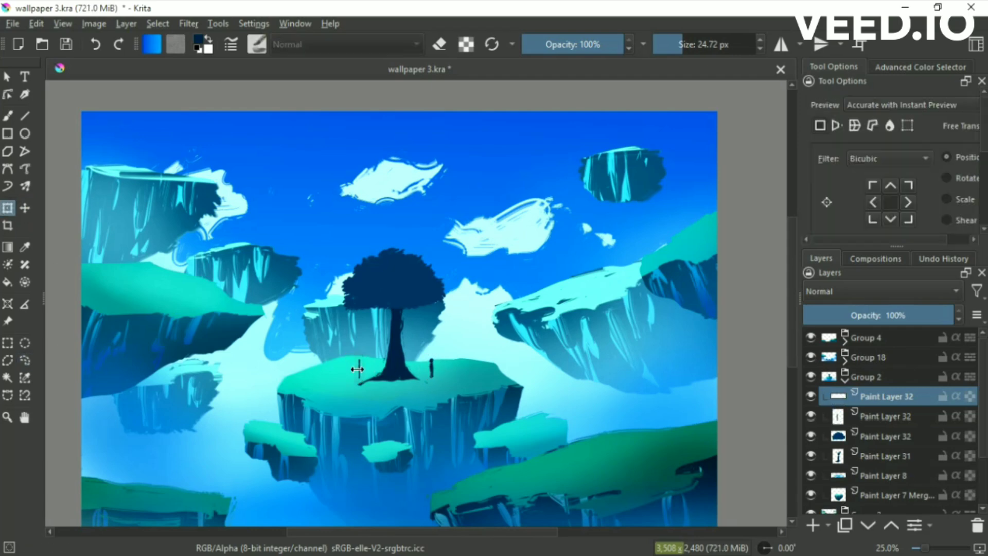
{"action": "key", "text": "m"}
{"action": "left_click", "coordinate": [24, 360]}
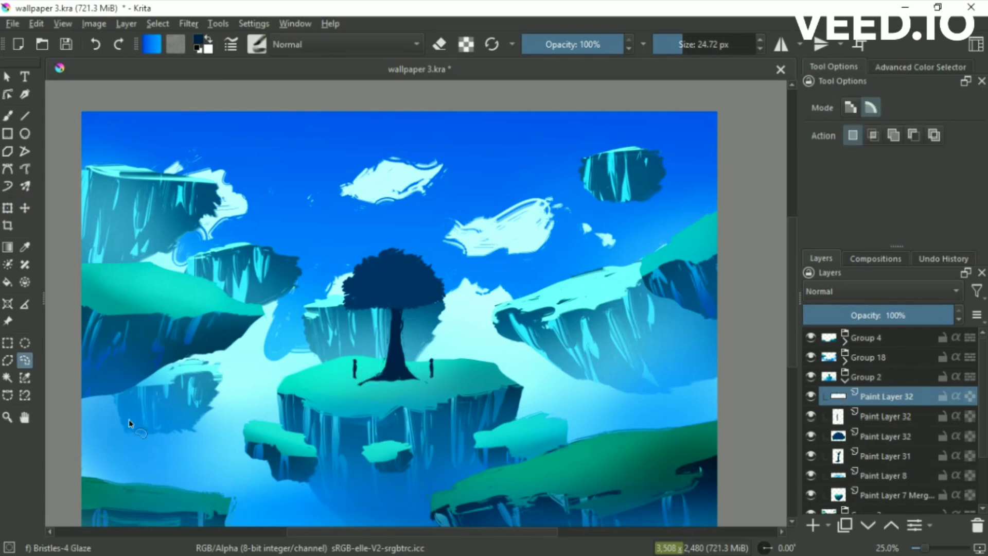
{"action": "left_click", "coordinate": [877, 476]}
- Erase the stray black lying figure beside the right figure with the Bristles-2 Flat Rough eraser
{"action": "key", "text": "b"}
{"action": "right_click", "coordinate": [353, 338]}
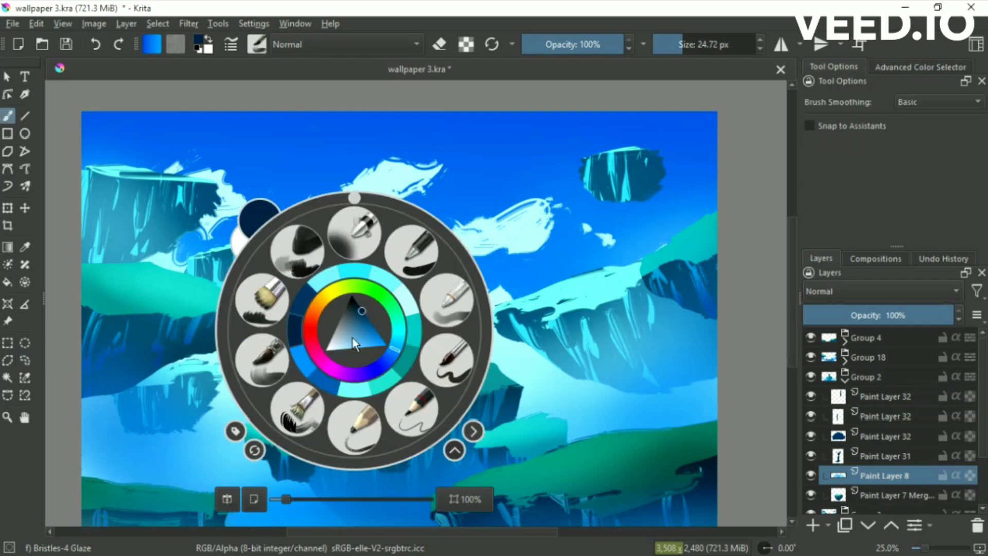
{"action": "left_click", "coordinate": [314, 397]}
{"action": "key", "text": "e"}
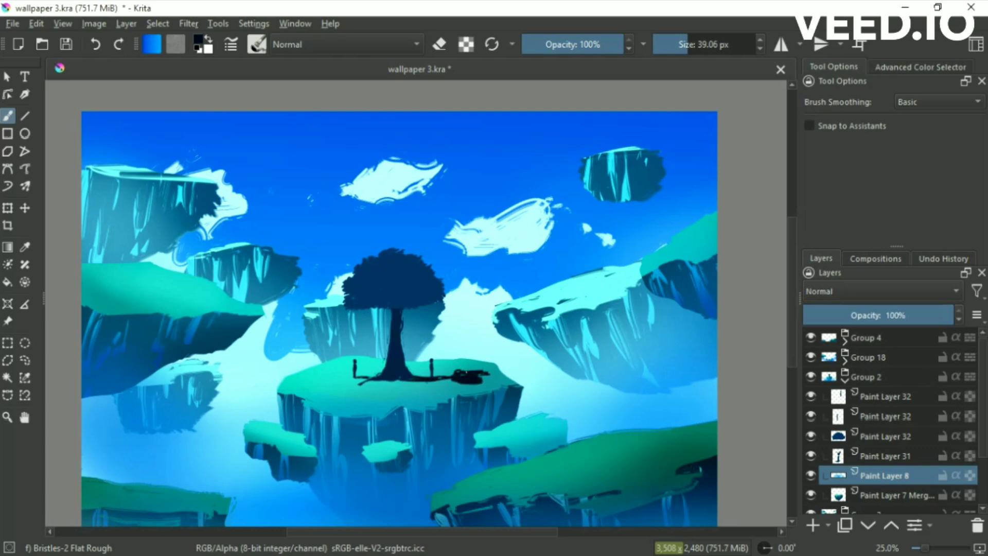
{"action": "left_click_drag", "start_coordinate": [491, 376], "coordinate": [442, 379]}
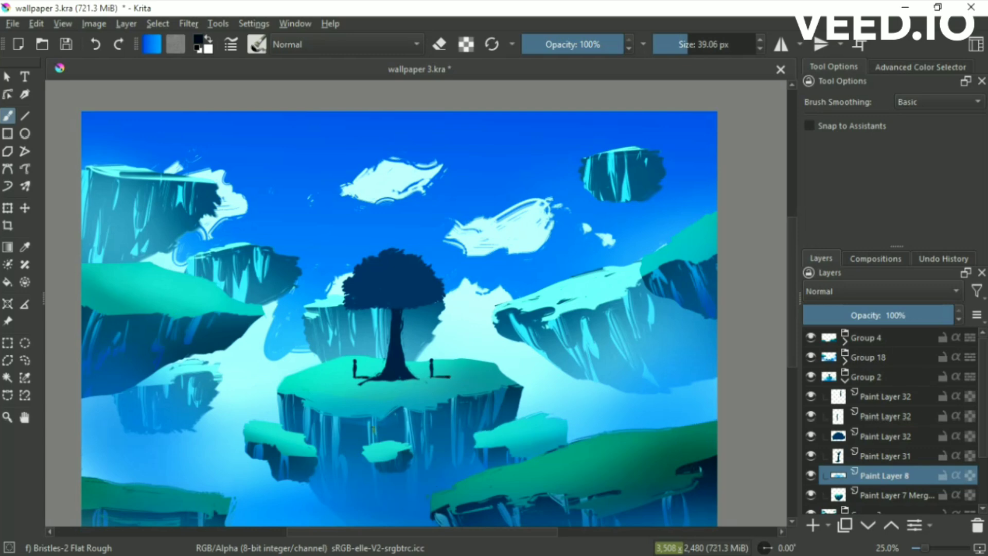
- Set up a dark green, half-size Airbrush Soft brush
{"action": "right_click", "coordinate": [467, 253]}
{"action": "left_click", "coordinate": [463, 257]}
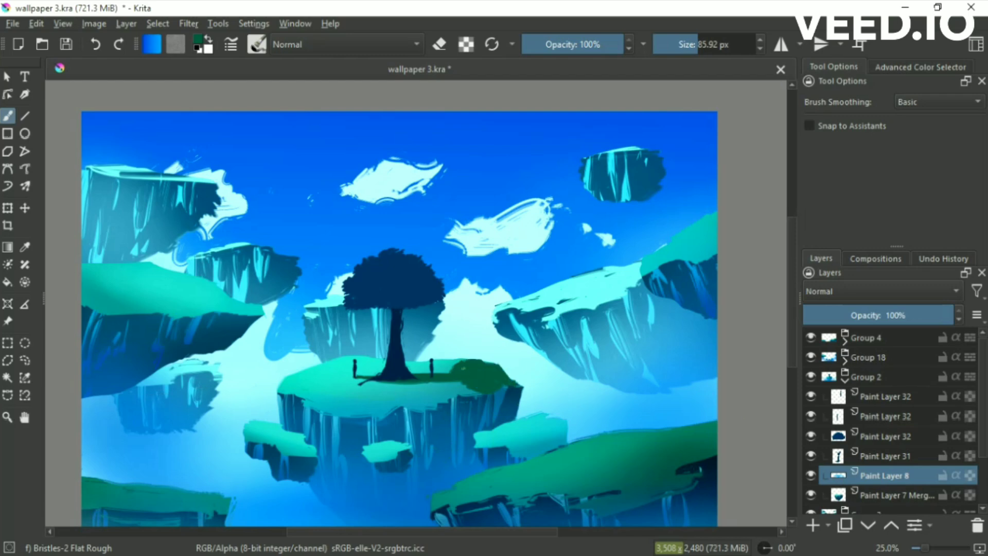
{"action": "right_click", "coordinate": [452, 331]}
{"action": "left_click", "coordinate": [448, 417]}
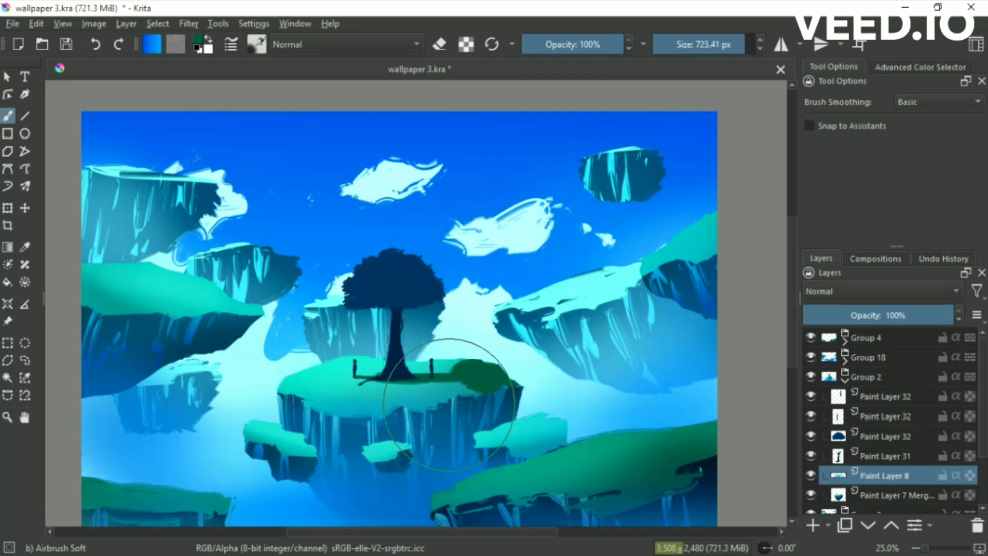
{"action": "key", "text": "bracketleft"}
{"action": "key", "text": "bracketleft"}
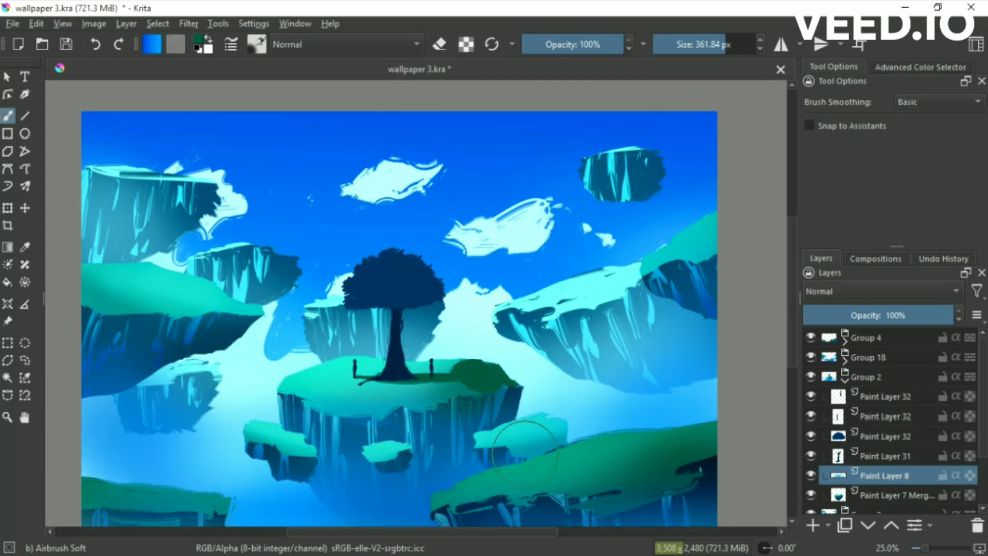
- Select the patch right of the tree, paint it dark black, then deselect
{"action": "left_click", "coordinate": [7, 377]}
{"action": "left_click", "coordinate": [478, 371]}
{"action": "key", "text": "b"}
{"action": "key", "text": "d"}
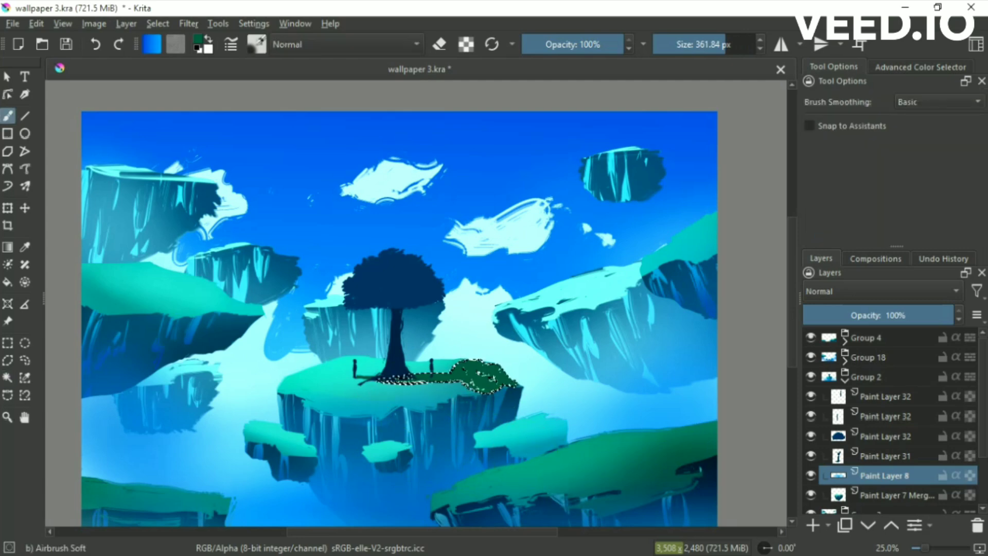
{"action": "left_click_drag", "start_coordinate": [463, 373], "coordinate": [521, 392]}
{"action": "key", "text": "ctrl+shift+a"}
- Erase the dark patch with the Basic-1 brush and undo the green patch right of the tree
{"action": "left_click", "coordinate": [25, 360]}
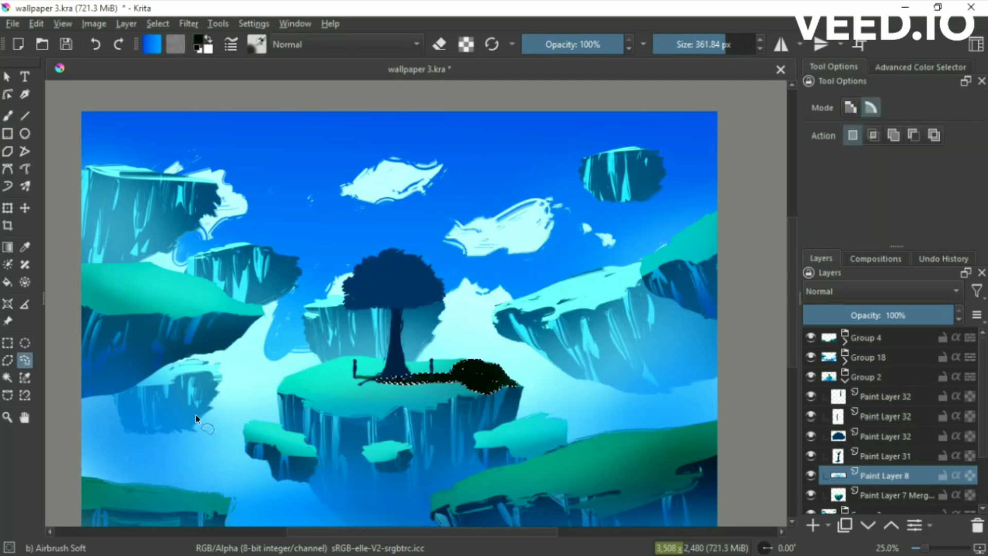
{"action": "right_click", "coordinate": [480, 329]}
{"action": "left_click", "coordinate": [396, 298]}
{"action": "key", "text": "e"}
{"action": "left_click_drag", "start_coordinate": [455, 366], "coordinate": [509, 385]}
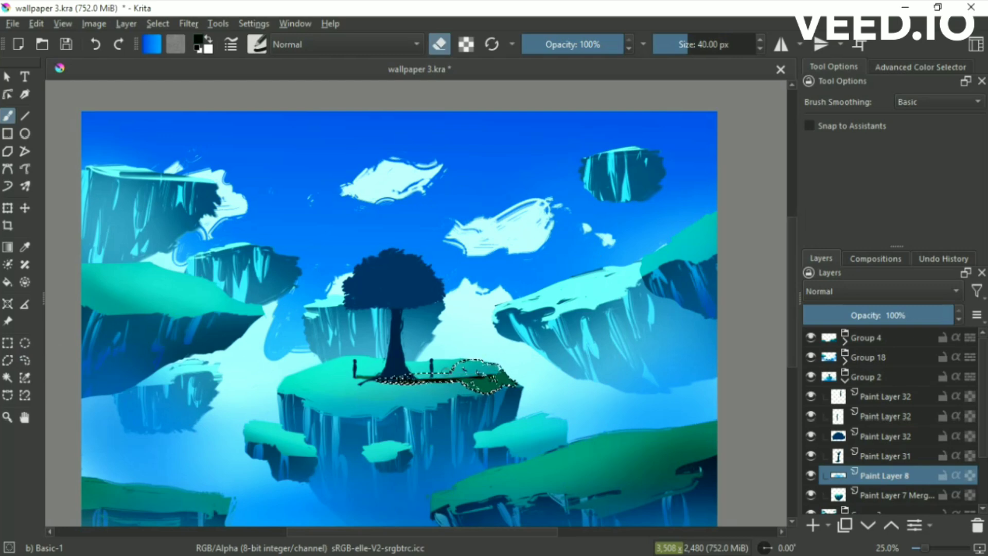
{"action": "key", "text": "ctrl+shift+a"}
{"action": "left_click", "coordinate": [24, 359]}
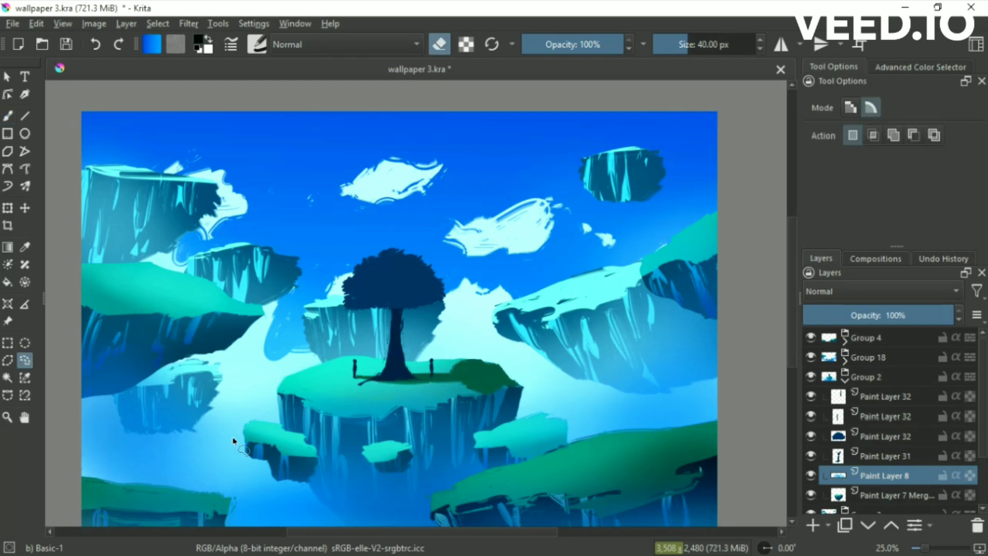
{"action": "key", "text": "ctrl+z"}
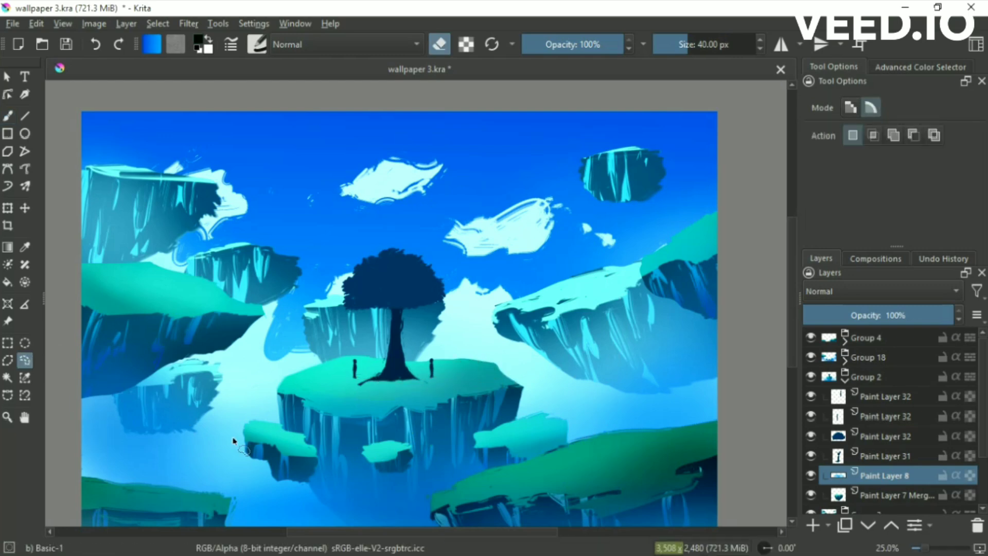
- In canvas-only mode, paint a dark shadow from the tree base toward the right figure
{"action": "key", "text": "b"}
{"action": "key", "text": "Tab"}
{"action": "key", "text": "ctrl+plus"}
{"action": "key", "text": "ctrl+plus"}
{"action": "key", "text": "ctrl+plus"}
{"action": "left_click_drag", "start_coordinate": [95, 386], "coordinate": [370, 386]}
{"action": "right_click", "coordinate": [342, 363]}
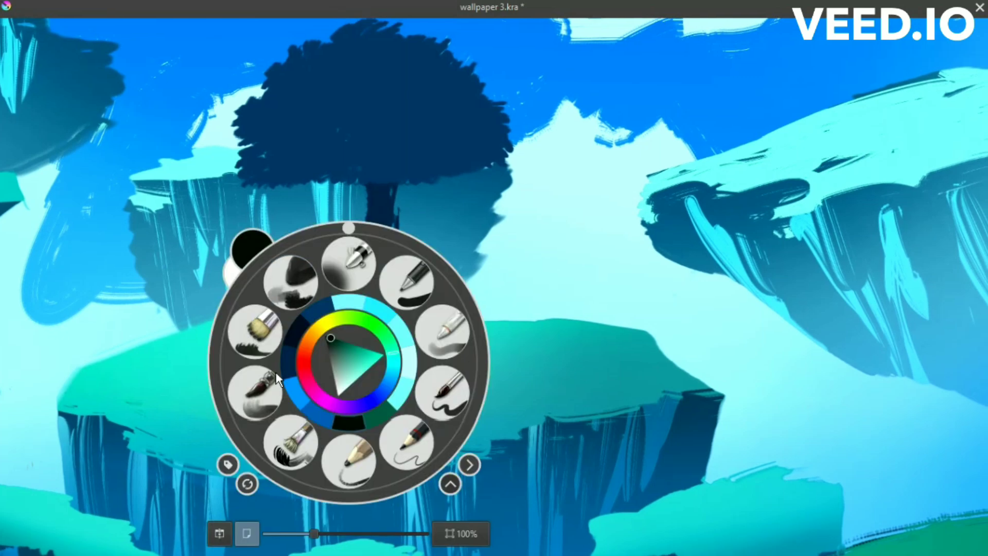
{"action": "right_click", "coordinate": [308, 370]}
{"action": "right_click", "coordinate": [309, 370]}
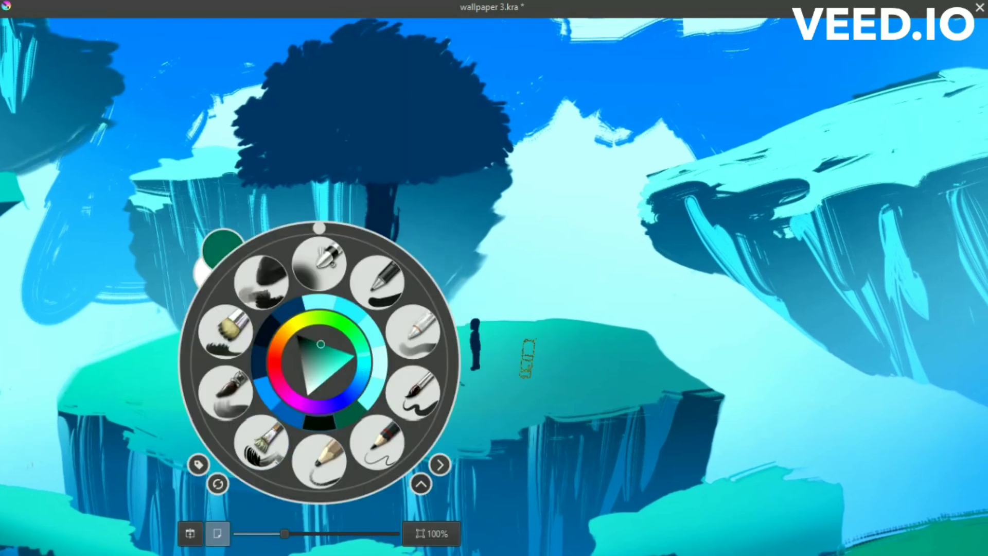
{"action": "right_click", "coordinate": [285, 370]}
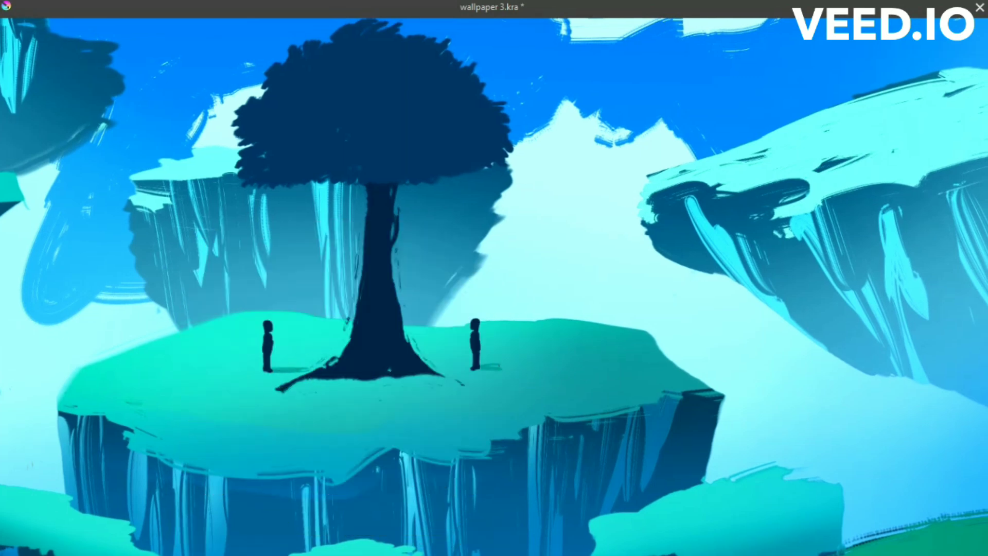
{"action": "mouse_move", "coordinate": [390, 369]}
{"action": "left_mouse_down"}
{"action": "mouse_move", "coordinate": [375, 355]}
{"action": "mouse_move", "coordinate": [414, 367]}
{"action": "left_mouse_up"}
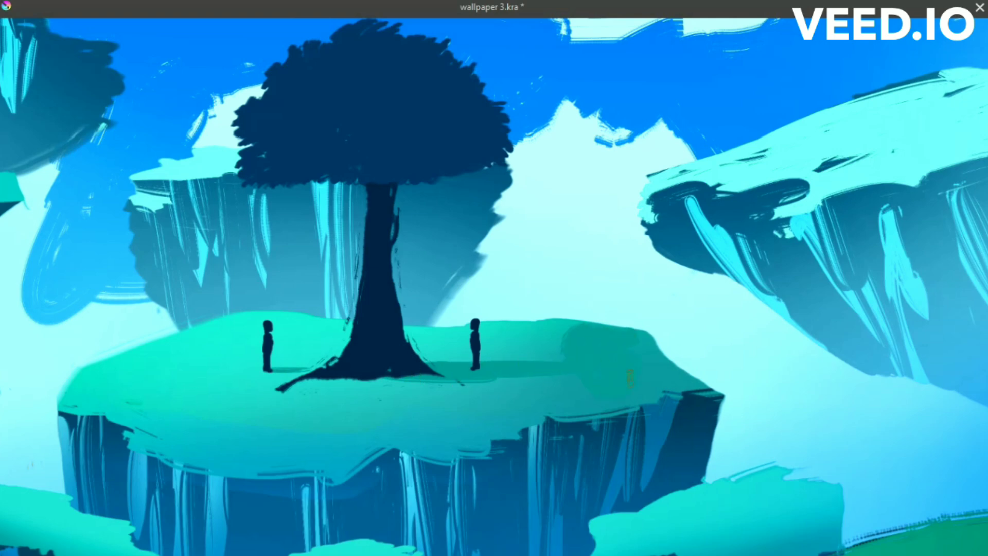
{"action": "key", "text": "Tab"}
{"action": "key", "text": "minus"}
{"action": "key", "text": "minus"}
{"action": "key", "text": "minus"}
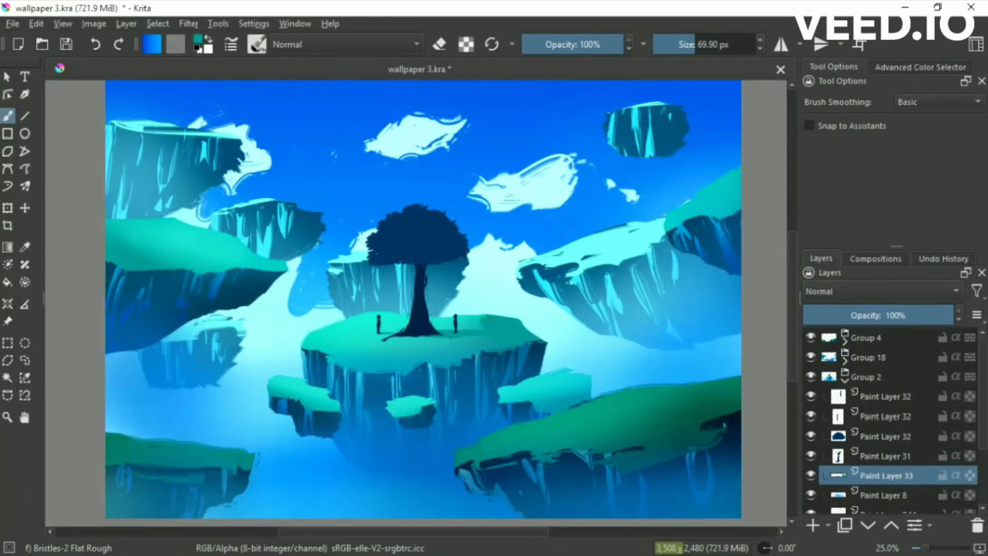
- Choose the Bristles-4 Glaze brush and add a new layer for canopy texture
{"action": "right_click", "coordinate": [458, 342]}
{"action": "left_click", "coordinate": [494, 309]}
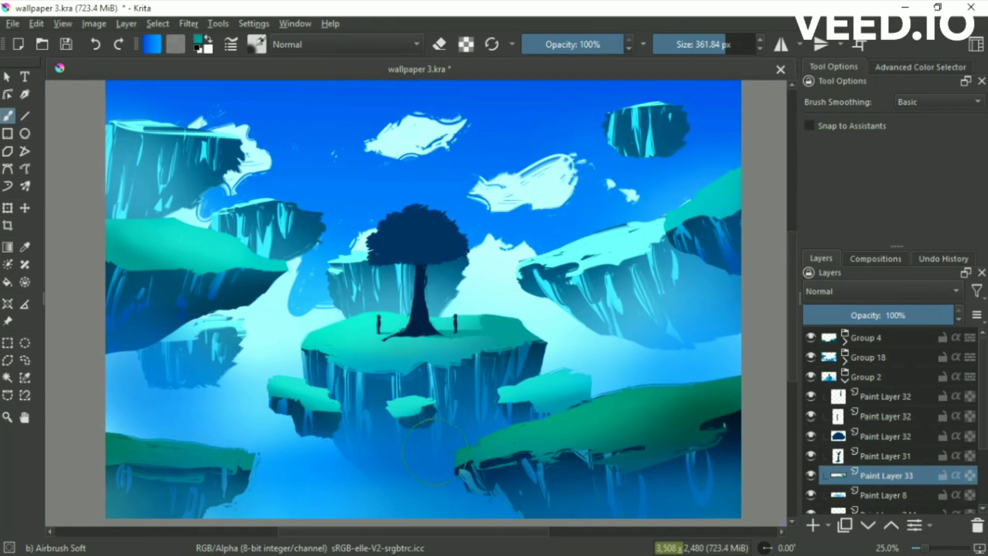
{"action": "key", "text": "slash"}
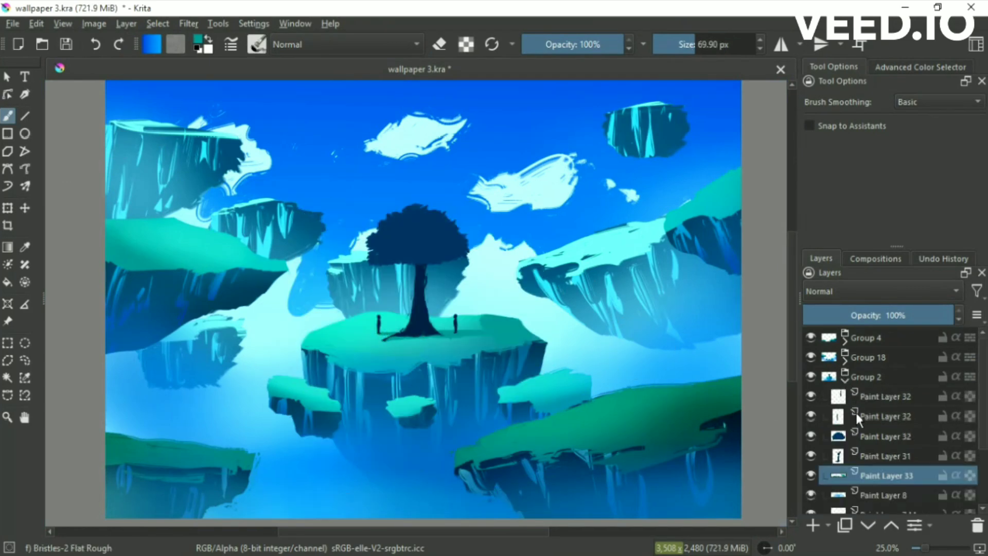
{"action": "left_click", "coordinate": [856, 436]}
{"action": "right_click", "coordinate": [421, 237]}
{"action": "left_click", "coordinate": [391, 169]}
{"action": "key", "text": "Insert"}
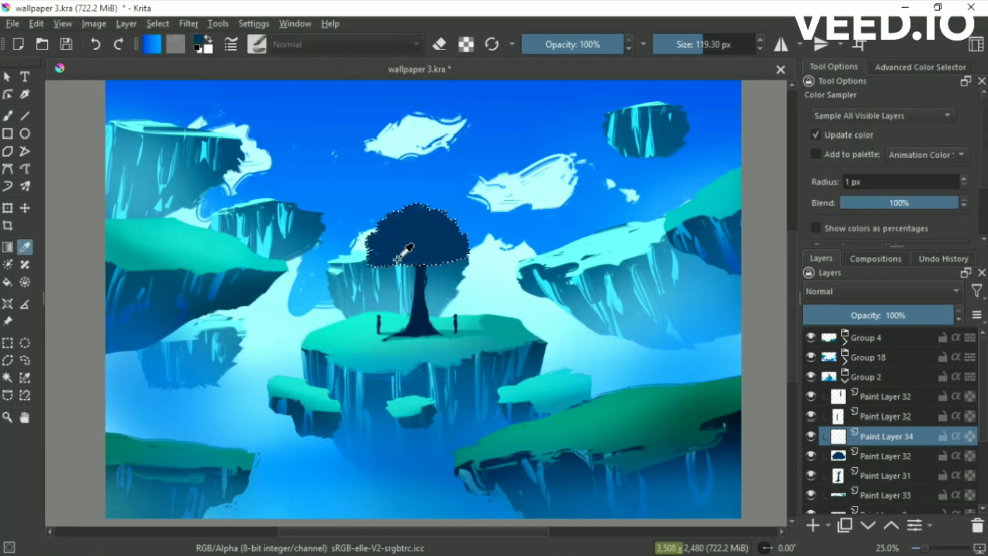
- Sample the canopy's dark blue, add lighter texture strokes, and shrink the brush
{"action": "left_click", "coordinate": [416, 252], "text": "ctrl"}
{"action": "left_click_drag", "start_coordinate": [401, 242], "coordinate": [415, 211]}
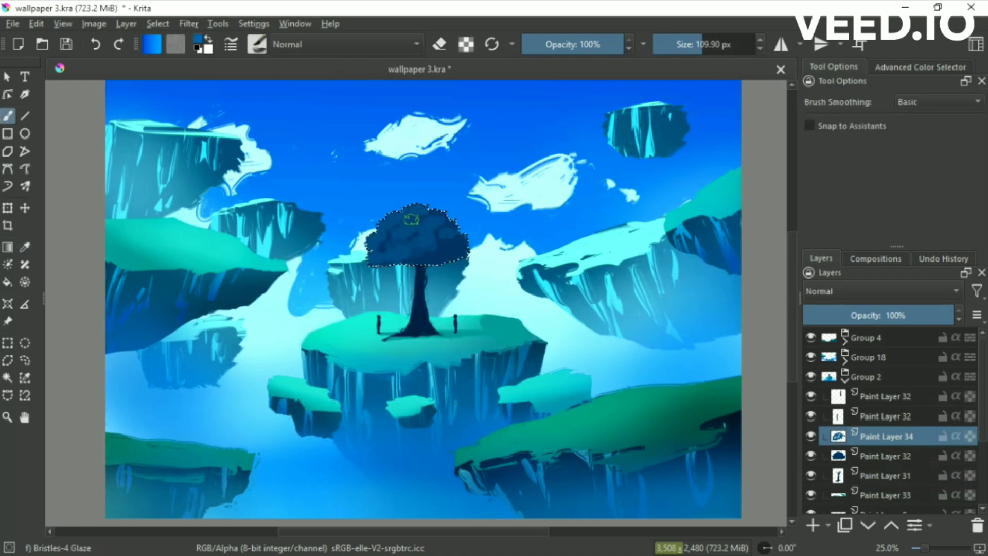
{"action": "right_click", "coordinate": [418, 229]}
{"action": "left_click", "coordinate": [392, 212]}
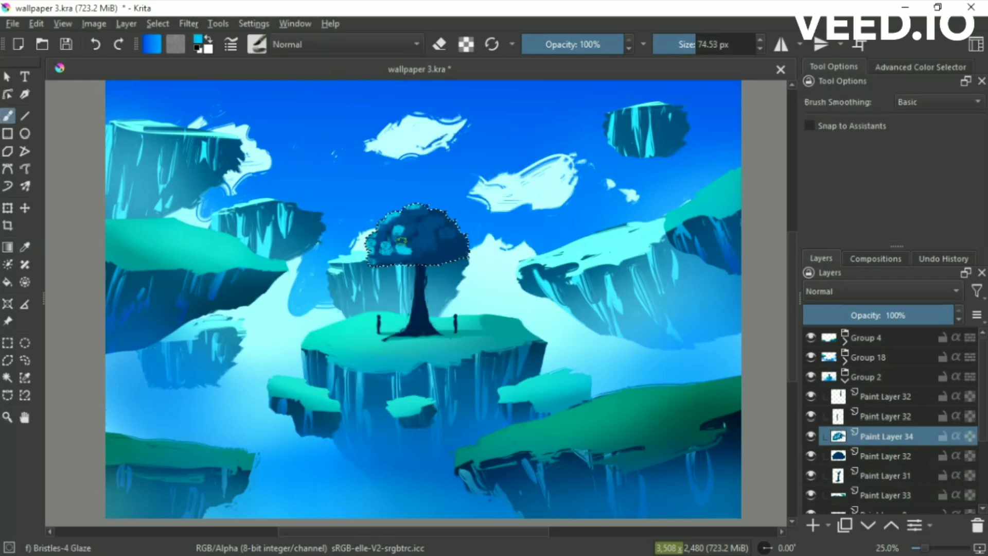
- Freehand-select the canopy and repaint it with lighter dark-toned glaze strokes
{"action": "left_click", "coordinate": [25, 359]}
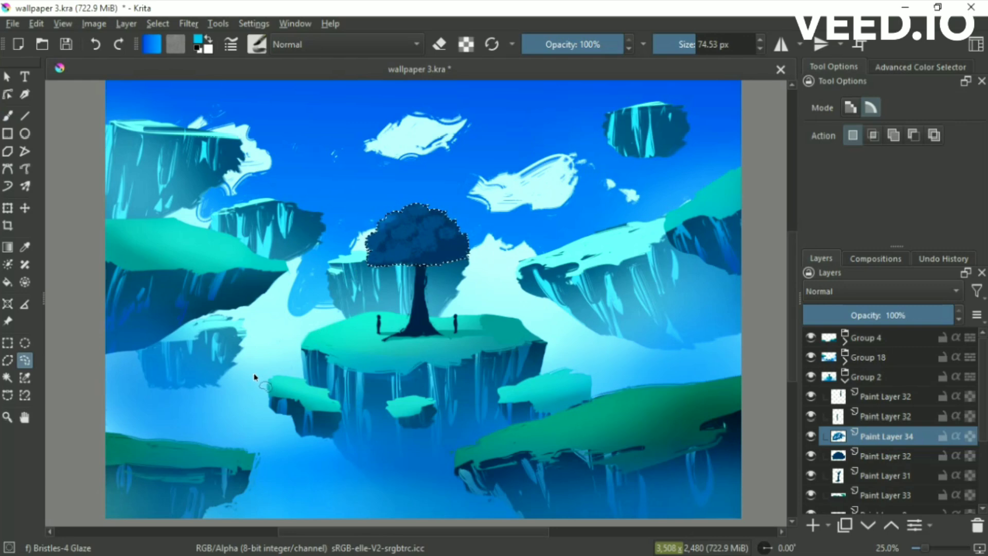
{"action": "key", "text": "b"}
{"action": "right_click", "coordinate": [463, 260]}
{"action": "left_click", "coordinate": [458, 242]}
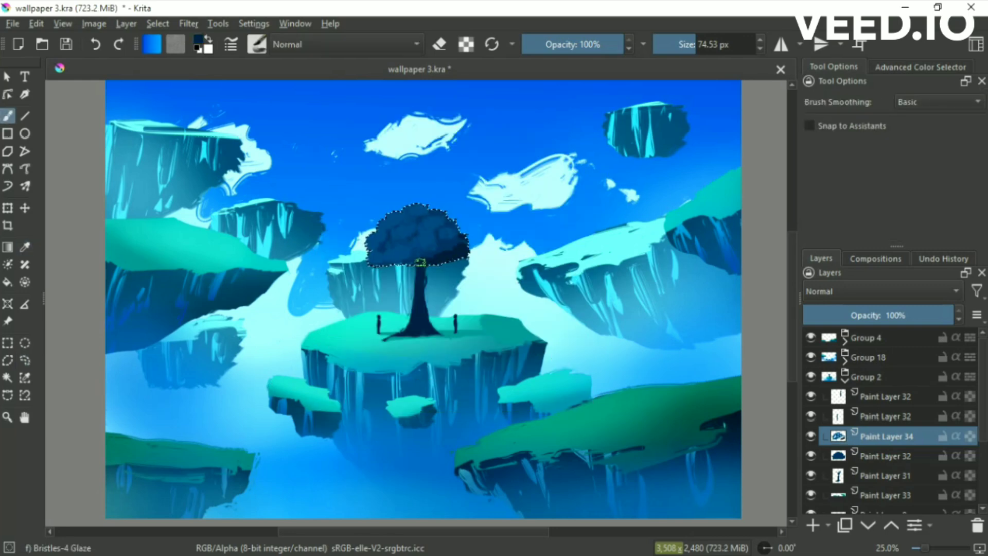
{"action": "mouse_move", "coordinate": [390, 246]}
{"action": "left_mouse_down"}
{"action": "mouse_move", "coordinate": [470, 260]}
{"action": "mouse_move", "coordinate": [462, 278]}
{"action": "left_mouse_up"}
- Erase some glaze strokes from the canopy and add a new paint layer
{"action": "right_click", "coordinate": [452, 218]}
{"action": "left_click", "coordinate": [452, 251]}
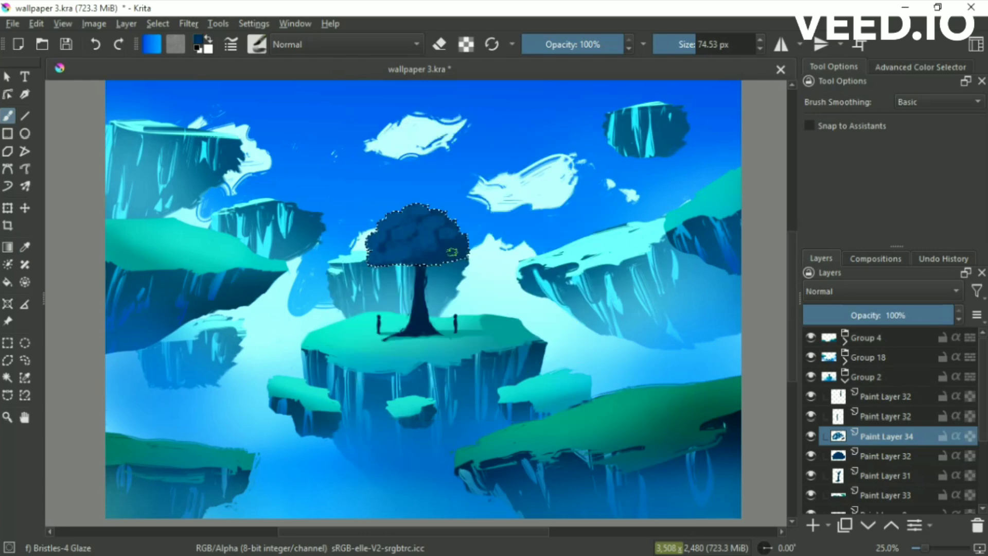
{"action": "key", "text": "e"}
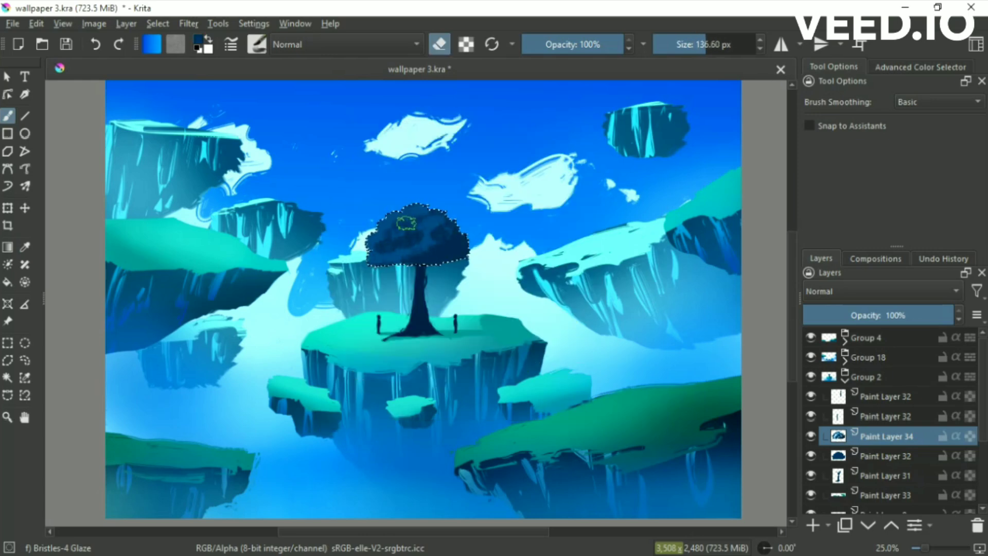
{"action": "left_click_drag", "start_coordinate": [437, 263], "coordinate": [412, 232]}
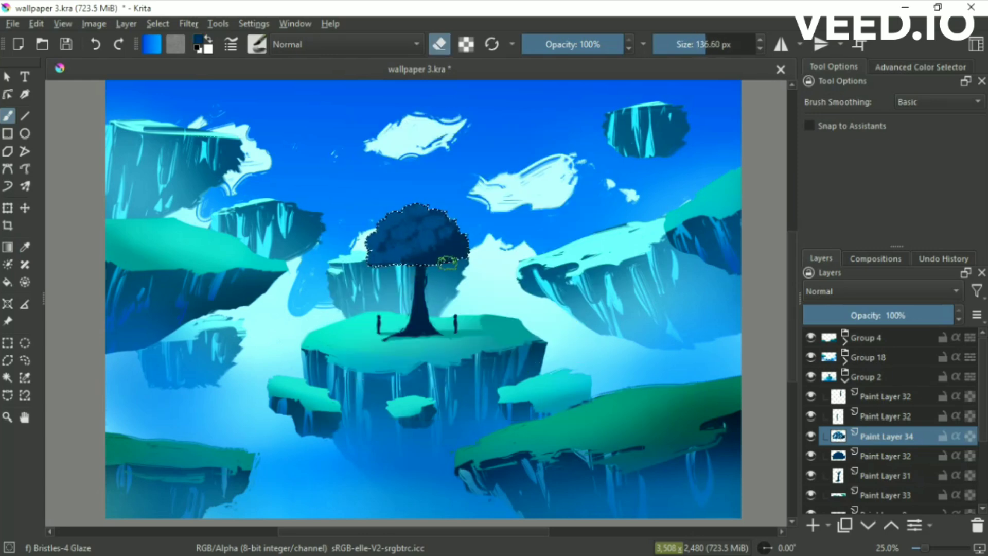
{"action": "key", "text": "Insert"}
- Try cyan flat-rough strokes on the canopy, undo them, and clear the canopy selection
{"action": "right_click", "coordinate": [415, 227]}
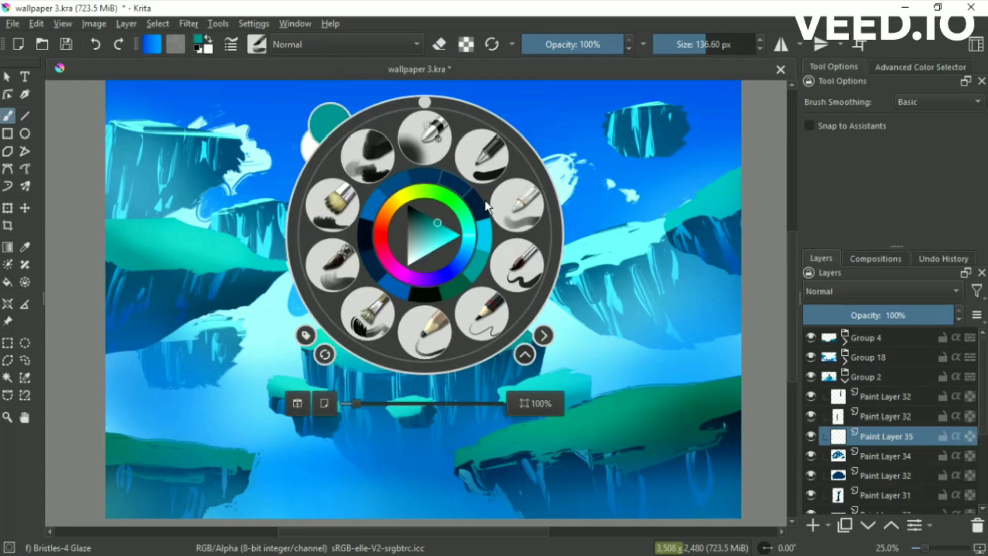
{"action": "left_click", "coordinate": [329, 124]}
{"action": "mouse_move", "coordinate": [380, 247]}
{"action": "left_mouse_down"}
{"action": "mouse_move", "coordinate": [399, 211]}
{"action": "mouse_move", "coordinate": [437, 241]}
{"action": "left_mouse_up"}
{"action": "key", "text": "ctrl+z"}
{"action": "key", "text": "slash"}
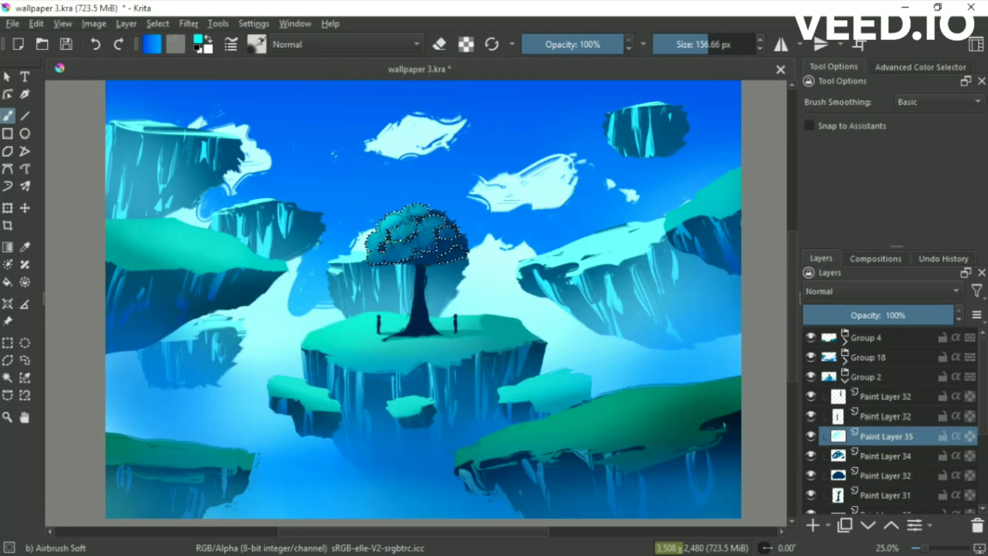
{"action": "key", "text": "ctrl+shift+a"}
{"action": "left_click", "coordinate": [24, 360]}
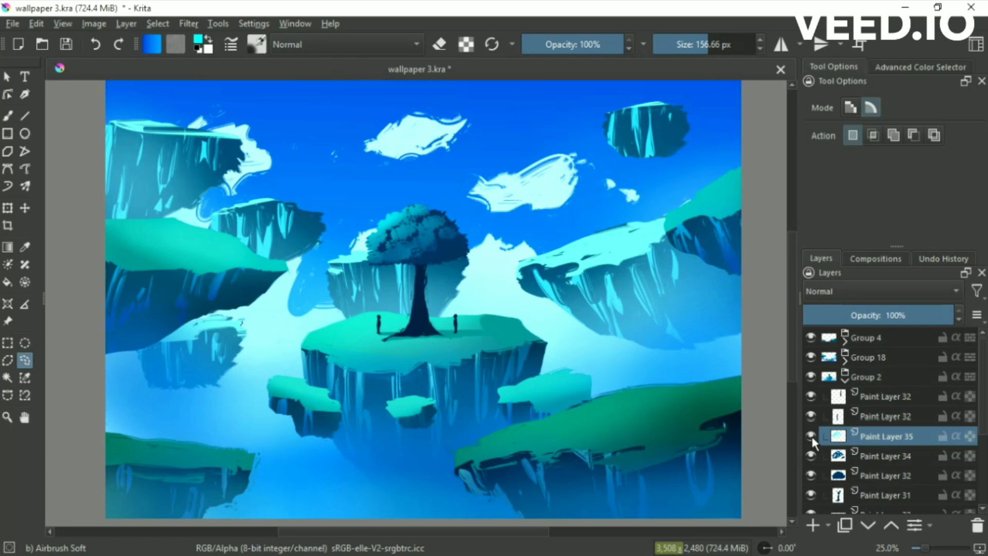
- On Paint Layer 32, paint purple flat-rough strokes along the canopy's lower edge
{"action": "left_click", "coordinate": [885, 475]}
{"action": "left_click", "coordinate": [838, 475], "text": "ctrl"}
{"action": "right_click", "coordinate": [451, 199]}
{"action": "left_click", "coordinate": [527, 218]}
{"action": "left_click", "coordinate": [449, 249], "text": "ctrl"}
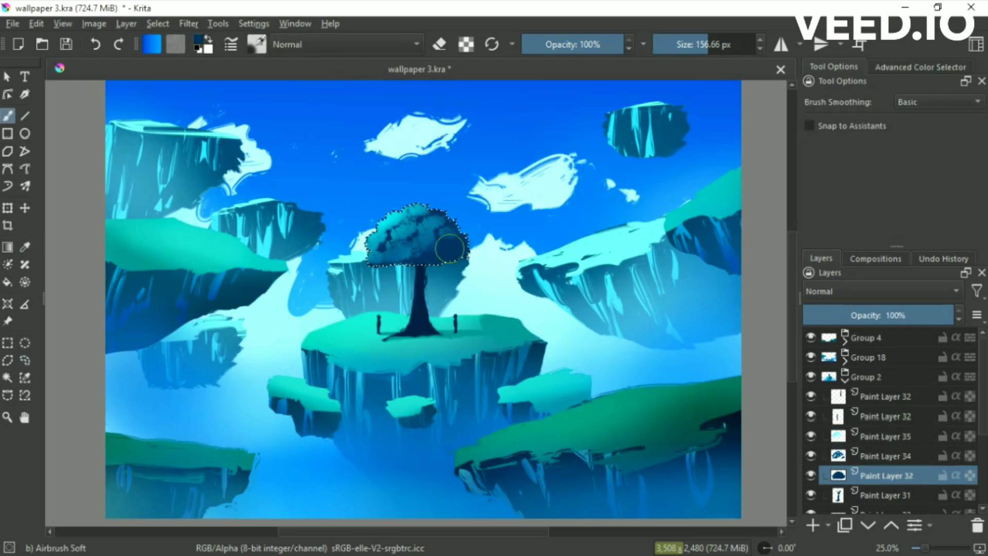
{"action": "right_click", "coordinate": [305, 248]}
{"action": "left_click", "coordinate": [308, 283]}
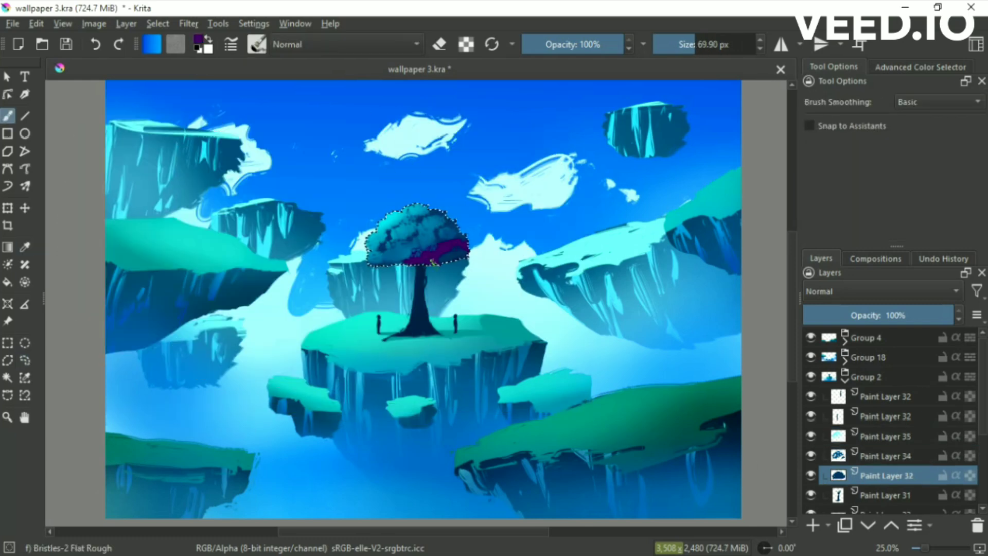
{"action": "left_click_drag", "start_coordinate": [442, 226], "coordinate": [471, 257]}
- Add a new layer above Paint Layer 30 in Group 29, with colours reset to black
{"action": "left_click", "coordinate": [844, 382]}
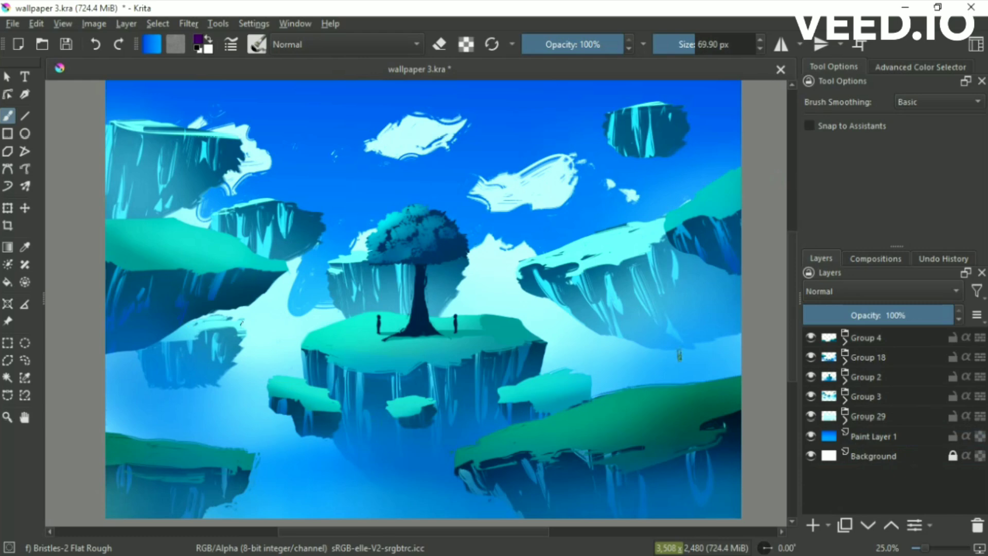
{"action": "right_click", "coordinate": [468, 234]}
{"action": "left_click", "coordinate": [844, 420]}
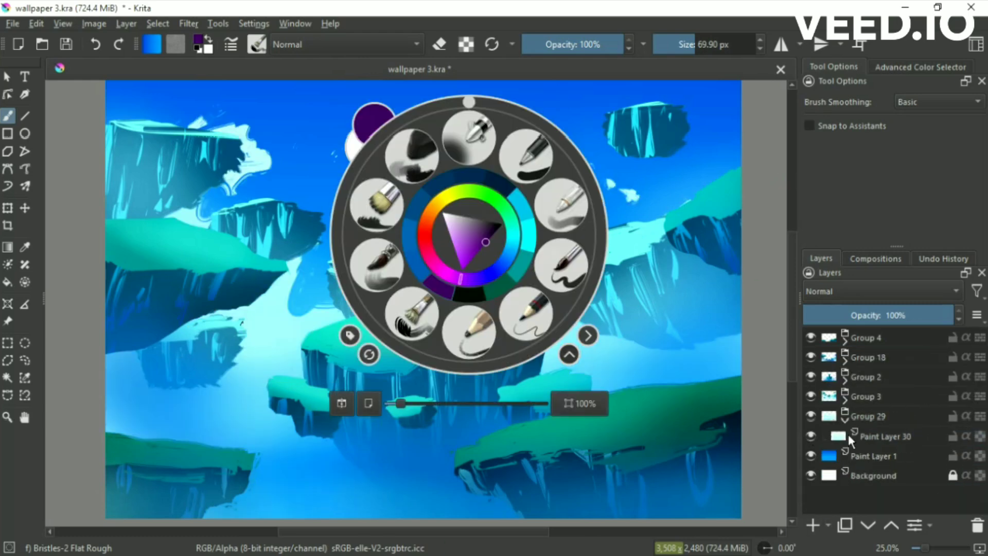
{"action": "left_click", "coordinate": [812, 525]}
{"action": "right_click", "coordinate": [271, 223]}
{"action": "key", "text": "d"}
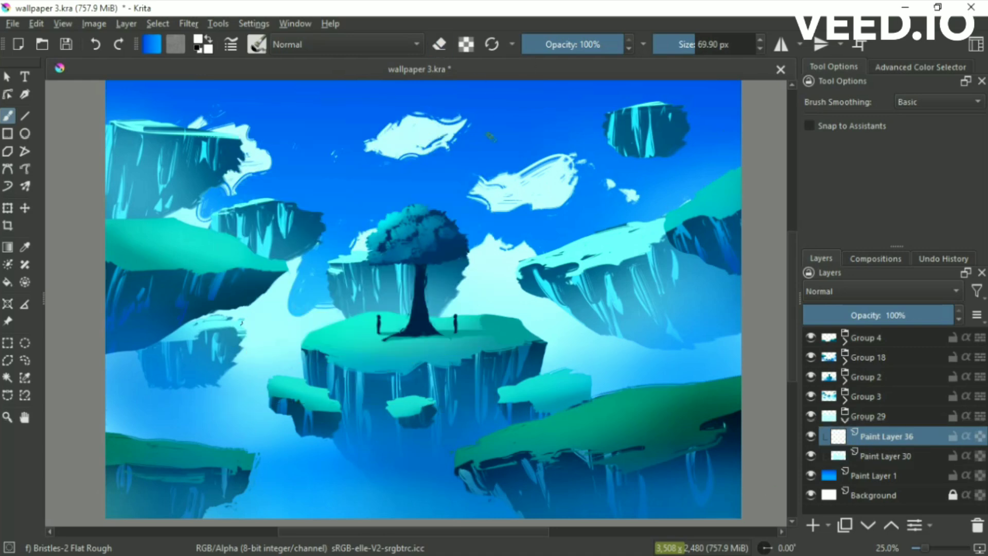
{"action": "key", "text": "e"}
- Reselect Paint Layer 32 in Group 2 and save the wallpaper
{"action": "left_click", "coordinate": [567, 184]}
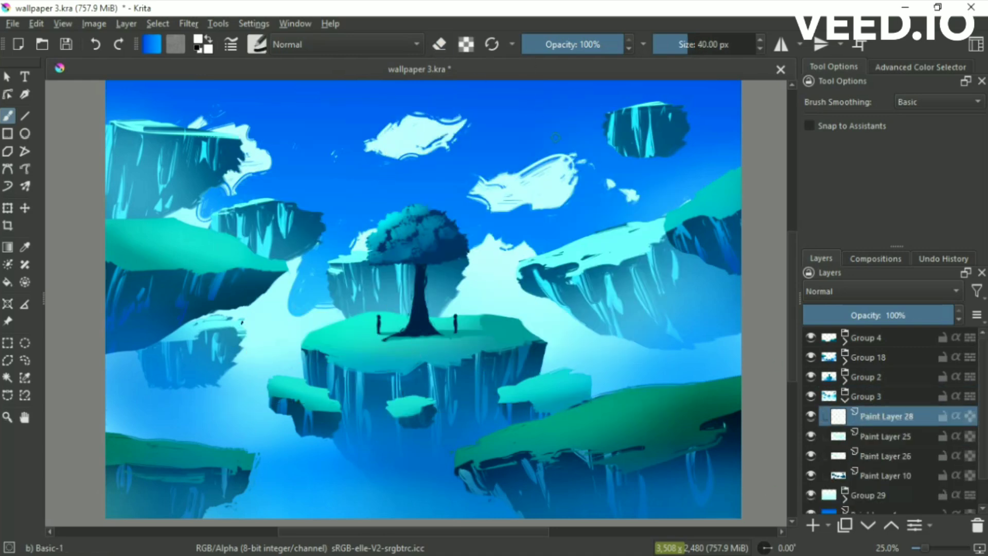
{"action": "left_click", "coordinate": [844, 381]}
{"action": "left_click", "coordinate": [885, 475]}
{"action": "right_click", "coordinate": [593, 216]}
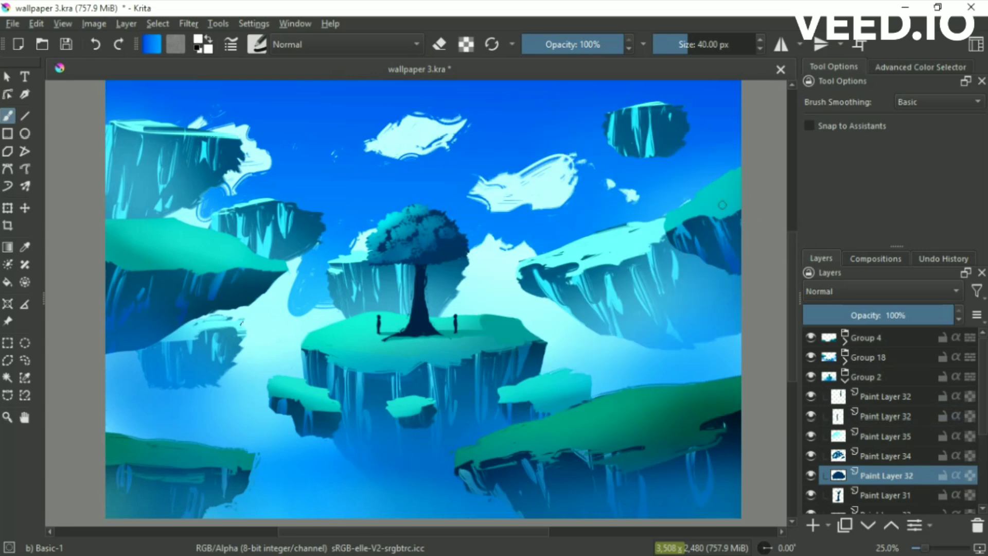
{"action": "key", "text": "ctrl+s"}
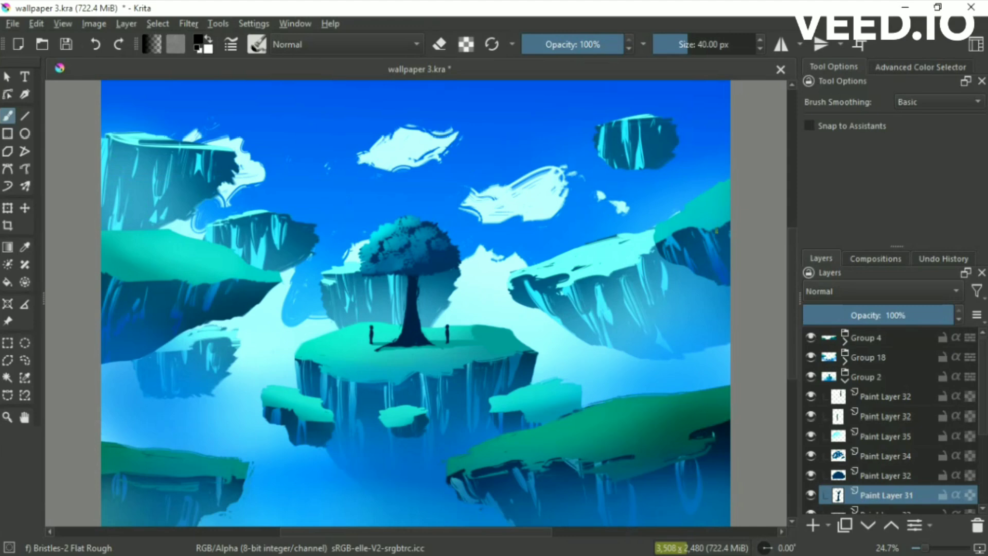
- Select Paint Layer 30 and make the brush much larger for sky painting
{"action": "left_click", "coordinate": [844, 380]}
{"action": "left_click", "coordinate": [885, 436]}
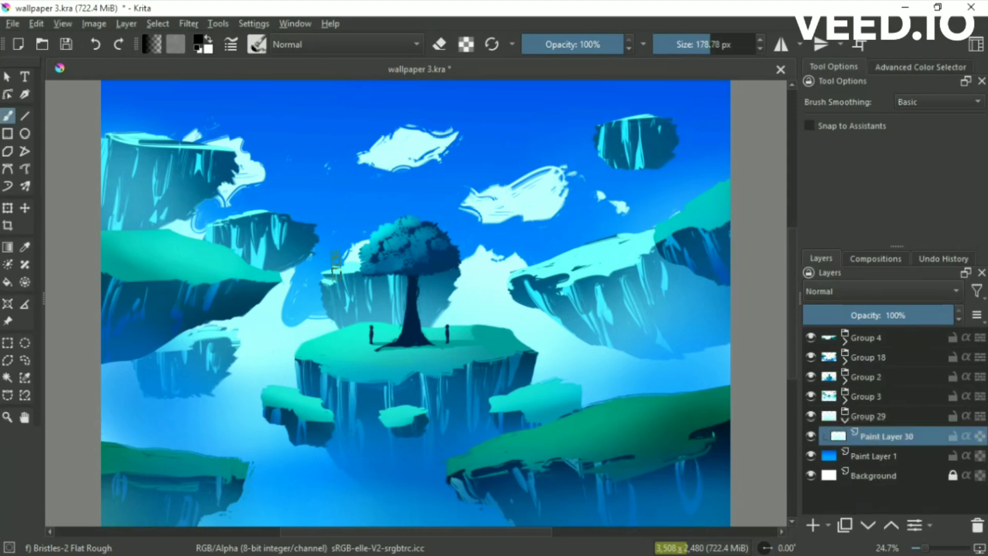
{"action": "left_click_drag", "start_coordinate": [329, 226], "coordinate": [355, 182]}
{"action": "right_click", "coordinate": [359, 234]}
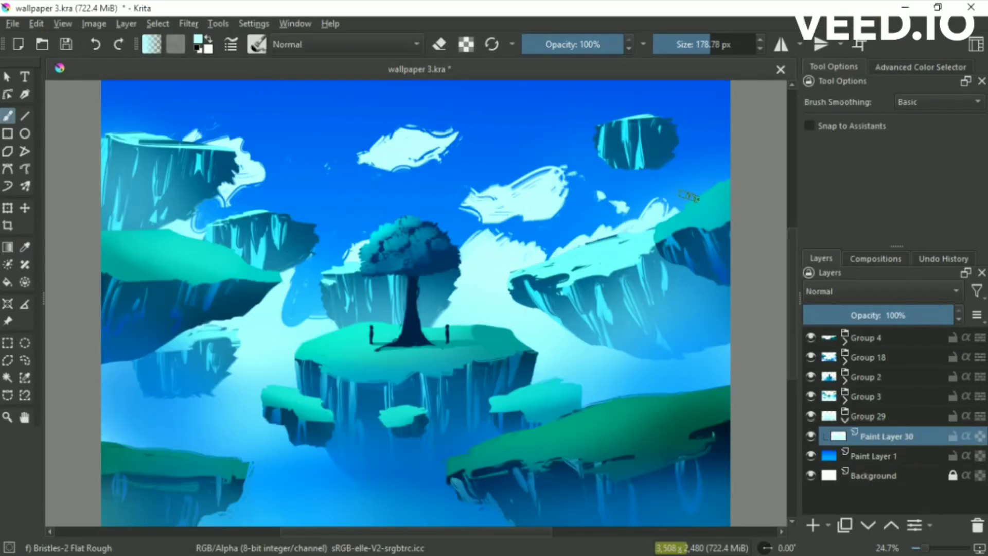
- Paint light cloud strokes in the upper-right sky, trim them, and add mist behind the tree
{"action": "left_click_drag", "start_coordinate": [689, 197], "coordinate": [643, 155]}
{"action": "key", "text": "e"}
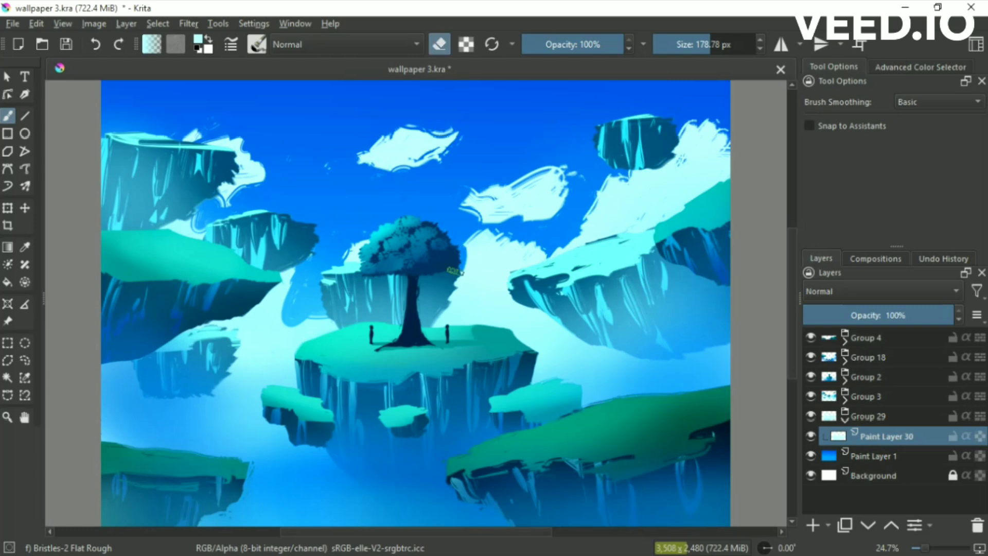
{"action": "left_click_drag", "start_coordinate": [628, 206], "coordinate": [734, 142]}
{"action": "key", "text": "e"}
{"action": "left_click_drag", "start_coordinate": [592, 232], "coordinate": [505, 288]}
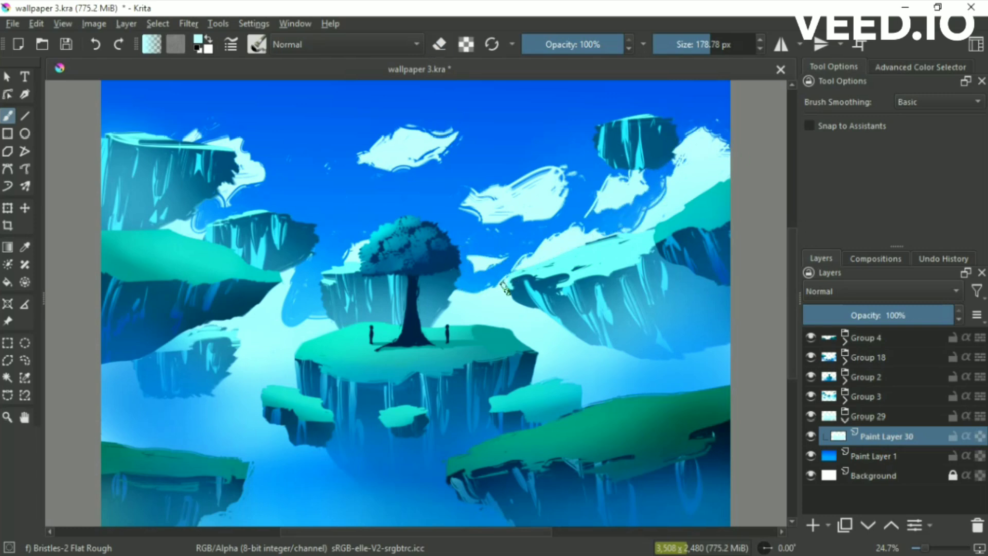
{"action": "mouse_move", "coordinate": [381, 221]}
{"action": "left_mouse_down"}
{"action": "mouse_move", "coordinate": [309, 308]}
{"action": "mouse_move", "coordinate": [311, 231]}
{"action": "mouse_move", "coordinate": [363, 239]}
{"action": "left_mouse_up"}
- Erase clouds right of the upper-right rock, then paint and trim white cloud along the top-left edge
{"action": "key", "text": "e"}
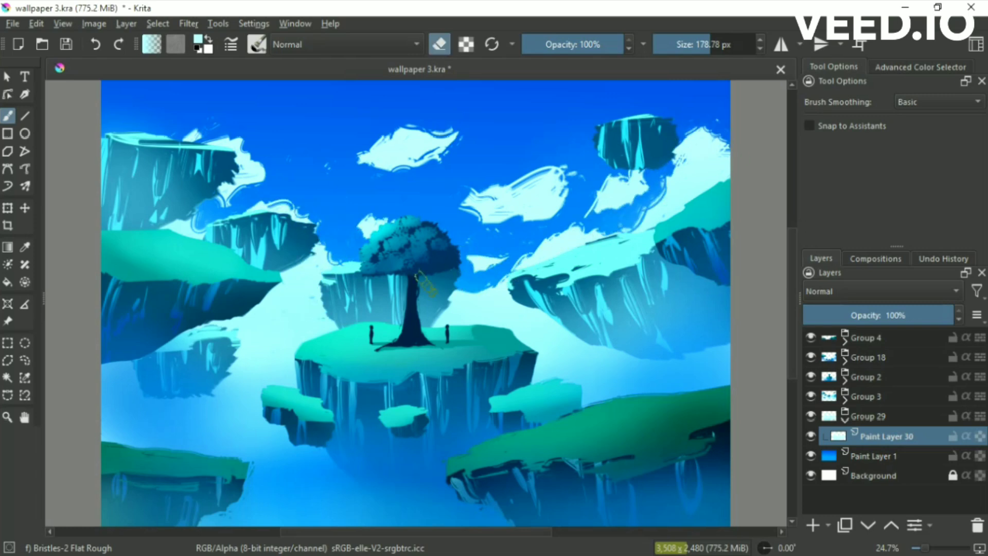
{"action": "mouse_move", "coordinate": [674, 135]}
{"action": "left_mouse_down"}
{"action": "mouse_move", "coordinate": [721, 133]}
{"action": "mouse_move", "coordinate": [679, 108]}
{"action": "mouse_move", "coordinate": [679, 84]}
{"action": "left_mouse_up"}
{"action": "key", "text": "e"}
{"action": "key", "text": "e"}
{"action": "key", "text": "e"}
{"action": "key", "text": "e"}
{"action": "key", "text": "e"}
{"action": "mouse_move", "coordinate": [145, 128]}
{"action": "left_mouse_down"}
{"action": "mouse_move", "coordinate": [196, 85]}
{"action": "mouse_move", "coordinate": [239, 82]}
{"action": "left_mouse_up"}
{"action": "key", "text": "e"}
{"action": "key", "text": "e"}
{"action": "key", "text": "e"}
{"action": "left_click_drag", "start_coordinate": [116, 90], "coordinate": [165, 123]}
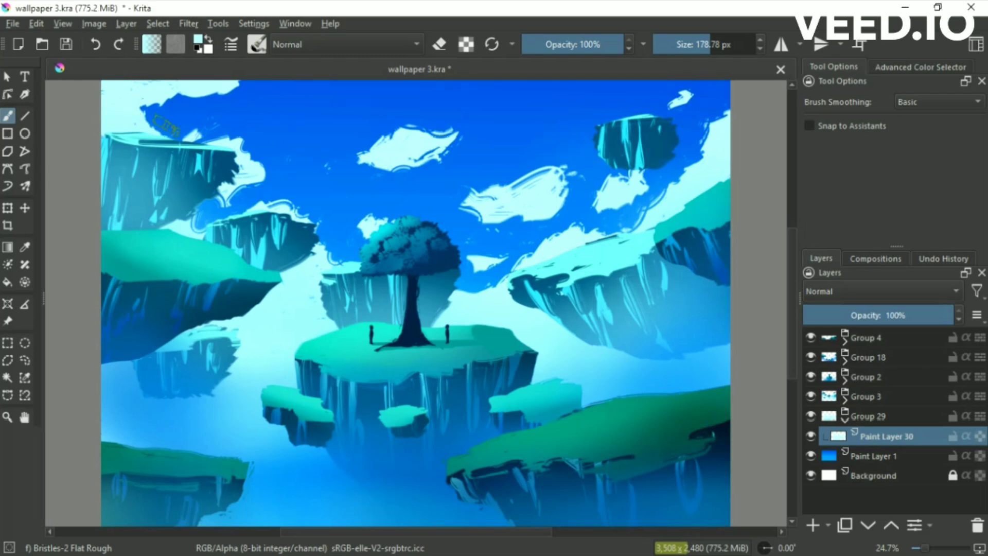
{"action": "left_click_drag", "start_coordinate": [154, 89], "coordinate": [148, 123]}
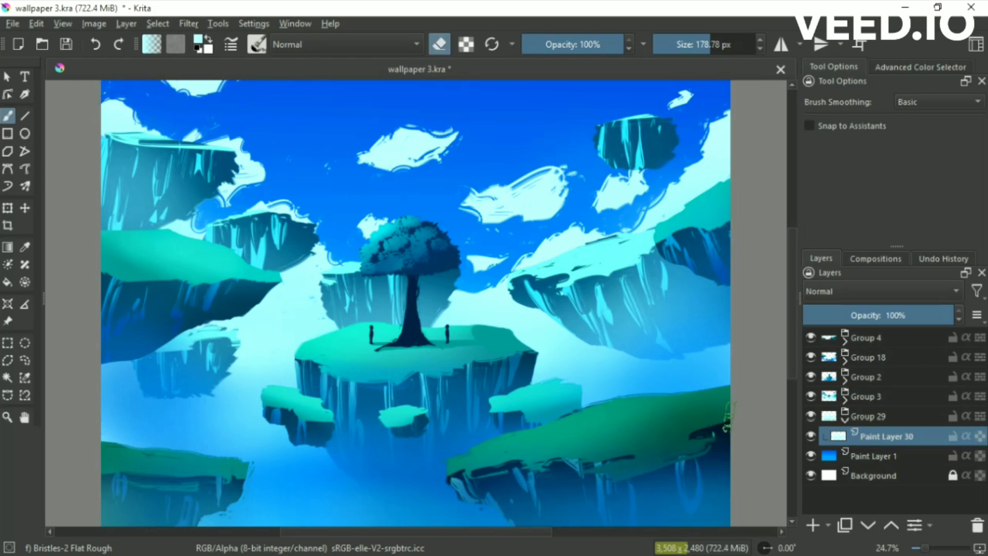
- Add new paint layers above Paint Layer 30 and Paint Layer 1, wrapping the latter in a group
{"action": "key", "text": "Insert"}
{"action": "key", "text": "slash"}
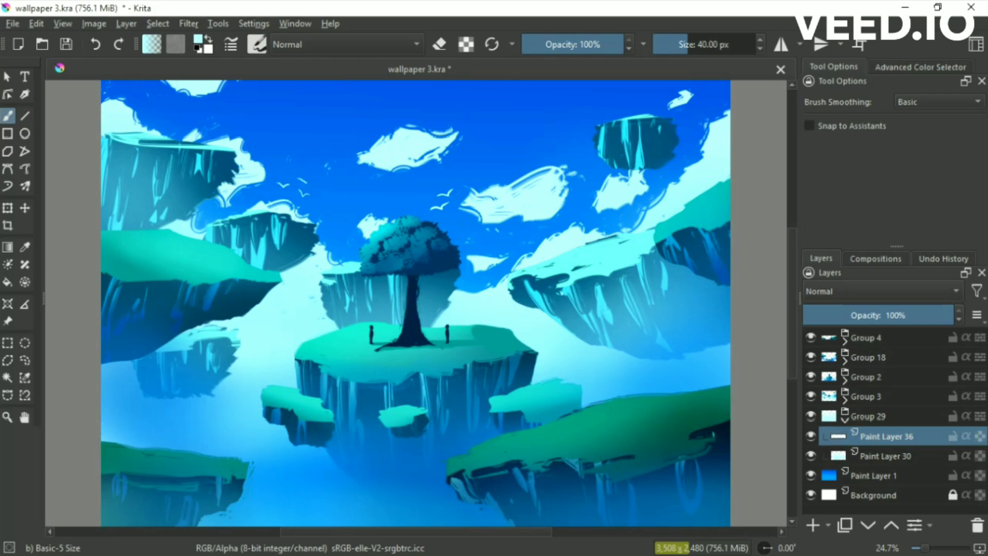
{"action": "left_click", "coordinate": [844, 419]}
{"action": "key", "text": "Insert"}
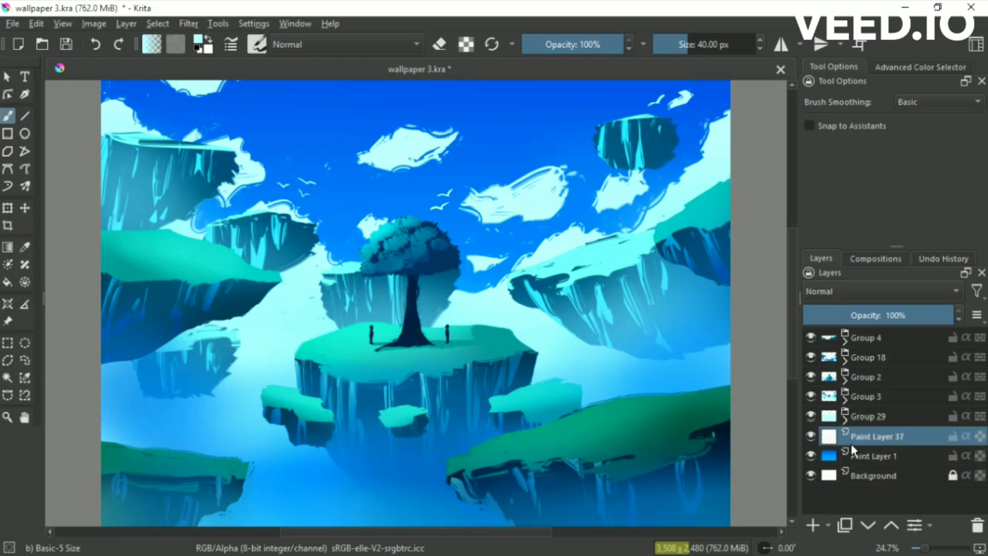
{"action": "key", "text": "ctrl+g"}
{"action": "right_click", "coordinate": [402, 235]}
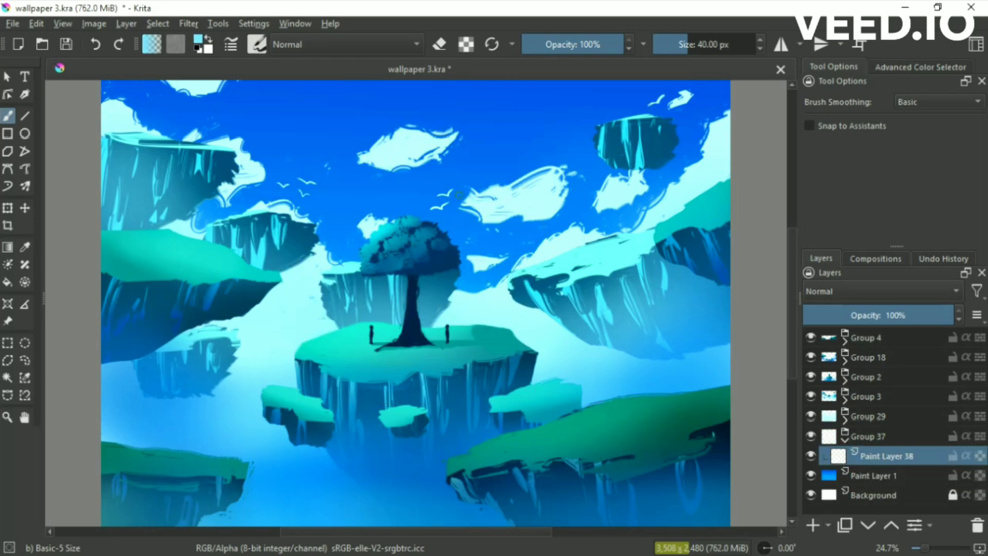
{"action": "right_click", "coordinate": [199, 235]}
{"action": "key", "text": "slash"}
{"action": "key", "text": "e"}
- Paint and erase a trial light-blue stroke near the cloud, then pick a deeper blue
{"action": "left_click_drag", "start_coordinate": [316, 147], "coordinate": [360, 121]}
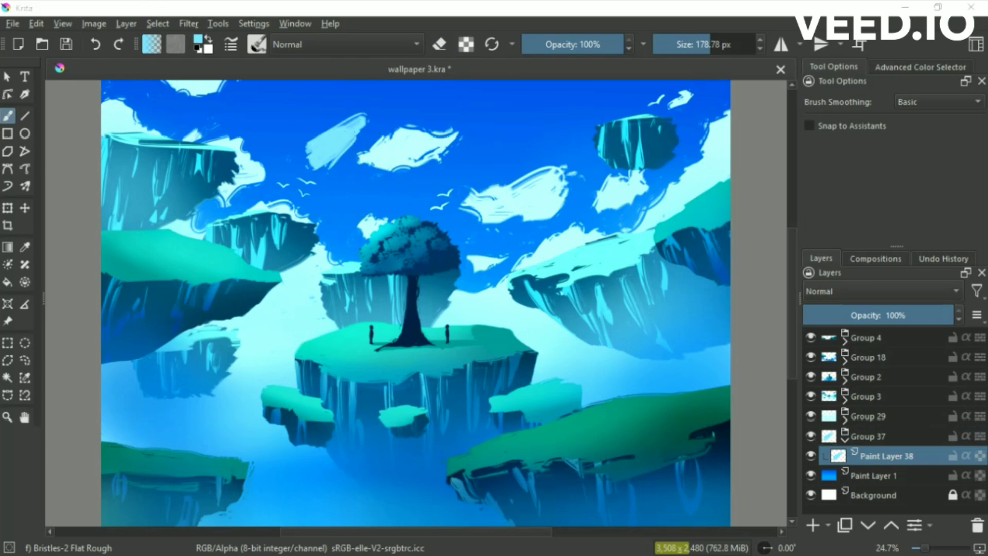
{"action": "key", "text": "e"}
{"action": "left_click_drag", "start_coordinate": [360, 160], "coordinate": [313, 118]}
{"action": "key", "text": "e"}
{"action": "right_click", "coordinate": [345, 234]}
{"action": "left_click", "coordinate": [348, 255]}
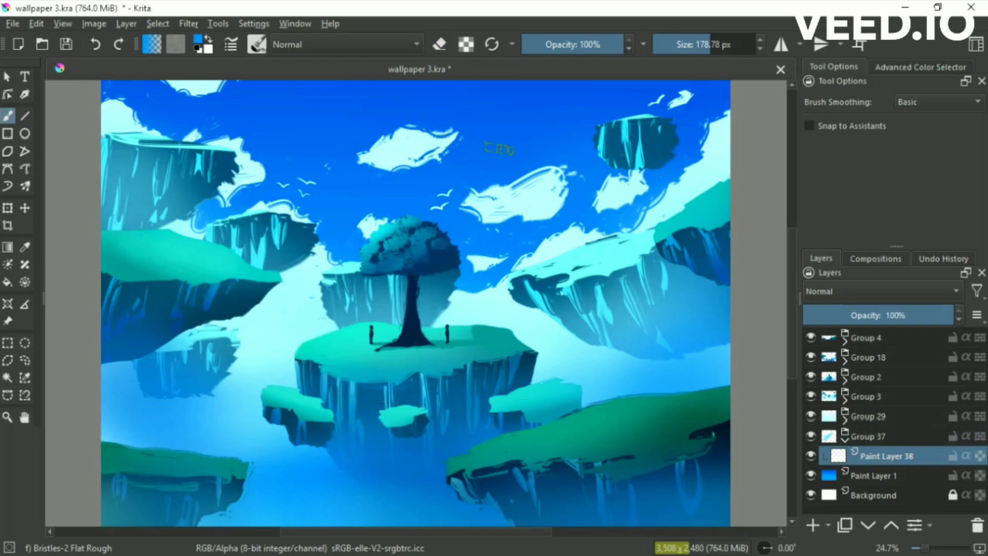
- Paint a large light-blue area behind the tree, then erase its lower stroke
{"action": "right_click", "coordinate": [487, 235]}
{"action": "left_click", "coordinate": [489, 252]}
{"action": "right_click", "coordinate": [368, 235]}
{"action": "left_click", "coordinate": [486, 126]}
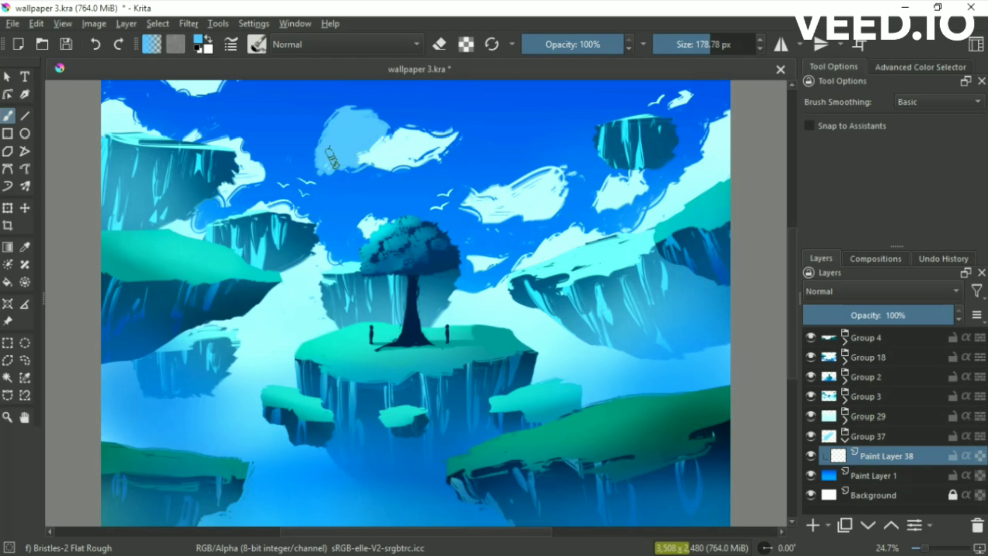
{"action": "left_click_drag", "start_coordinate": [350, 129], "coordinate": [329, 182]}
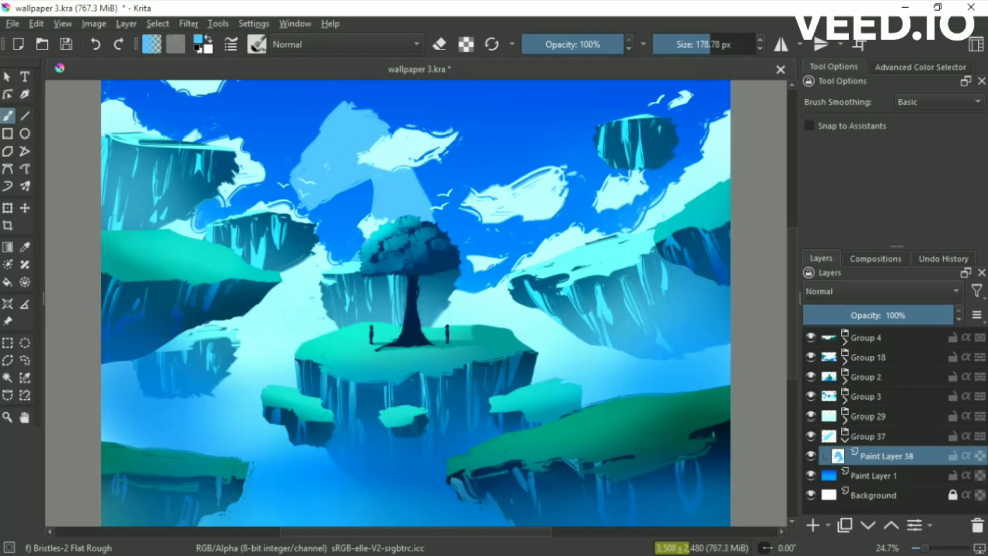
{"action": "key", "text": "e"}
{"action": "mouse_move", "coordinate": [374, 222]}
{"action": "left_mouse_down"}
{"action": "mouse_move", "coordinate": [396, 154]}
{"action": "mouse_move", "coordinate": [427, 216]}
{"action": "left_mouse_up"}
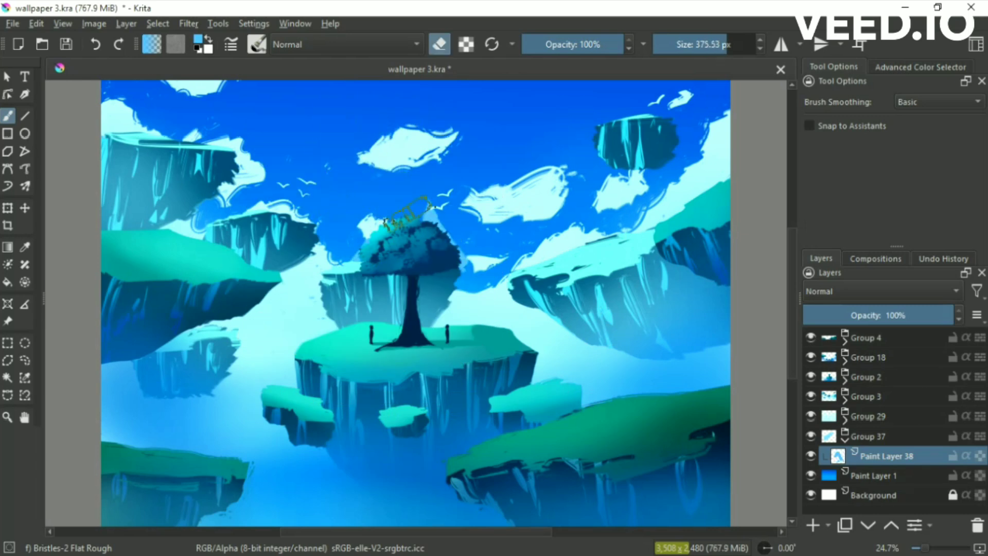
- Paint a light-blue arc in the upper-right sky and a stroke left of the tree, undoing the arc over the tree
{"action": "key", "text": "e"}
{"action": "mouse_move", "coordinate": [661, 209]}
{"action": "left_mouse_down"}
{"action": "mouse_move", "coordinate": [497, 190]}
{"action": "mouse_move", "coordinate": [607, 137]}
{"action": "left_mouse_up"}
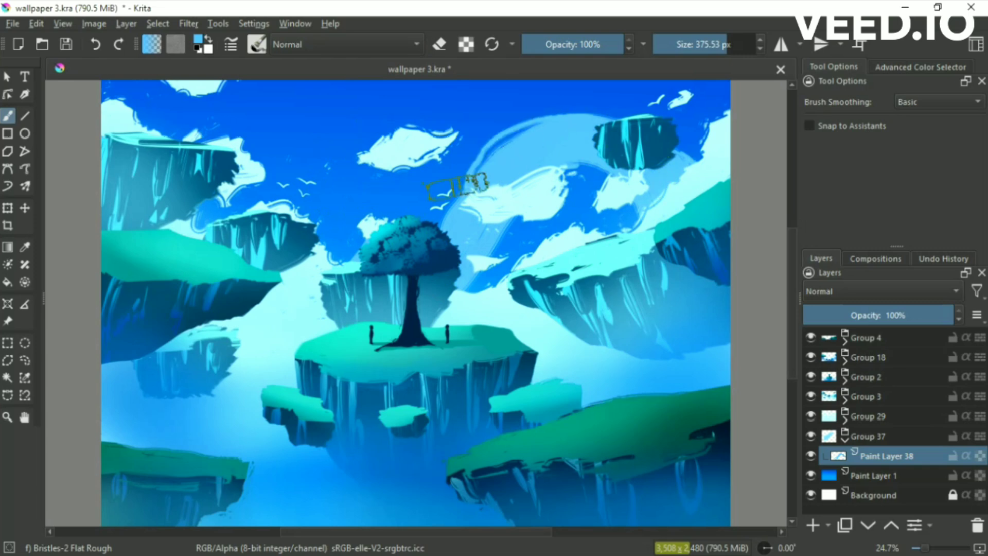
{"action": "mouse_move", "coordinate": [345, 257]}
{"action": "left_mouse_down"}
{"action": "mouse_move", "coordinate": [309, 146]}
{"action": "mouse_move", "coordinate": [355, 252]}
{"action": "left_mouse_up"}
{"action": "key", "text": "e"}
{"action": "key", "text": "e"}
{"action": "left_click_drag", "start_coordinate": [286, 237], "coordinate": [427, 198]}
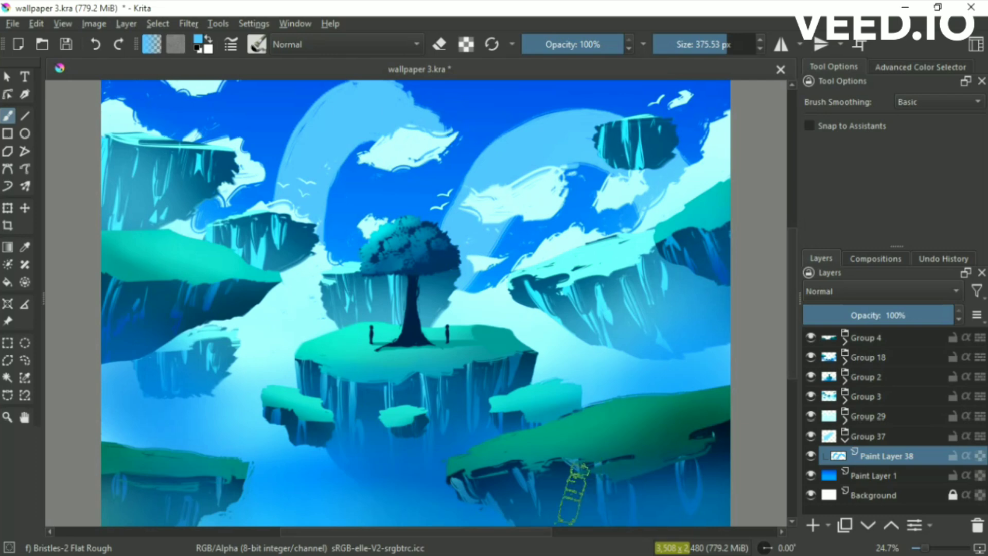
{"action": "key", "text": "ctrl+z"}
- Erase leftover light paint, paint a rounded light-blue cloud upper-left, and save the wallpaper
{"action": "key", "text": "e"}
{"action": "left_click_drag", "start_coordinate": [453, 244], "coordinate": [628, 187]}
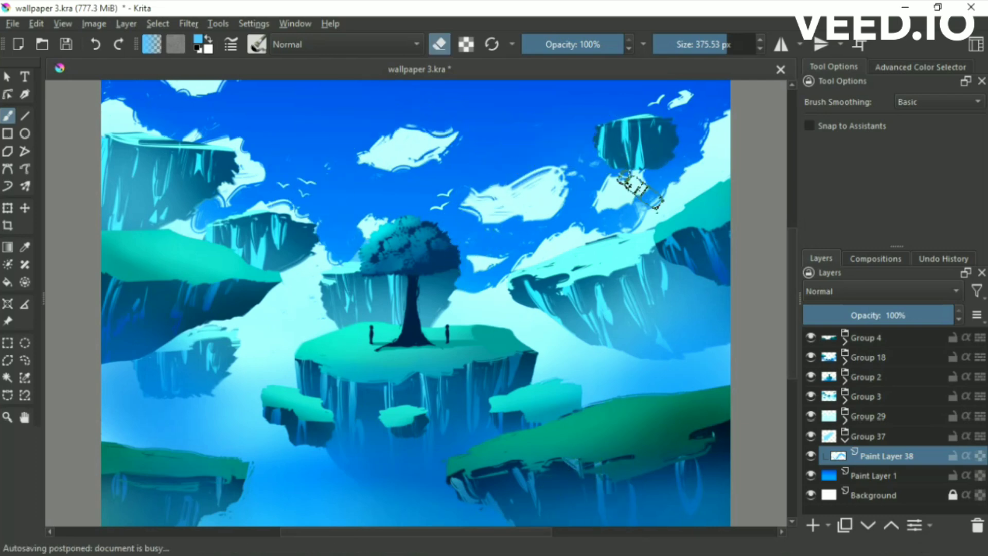
{"action": "key", "text": "e"}
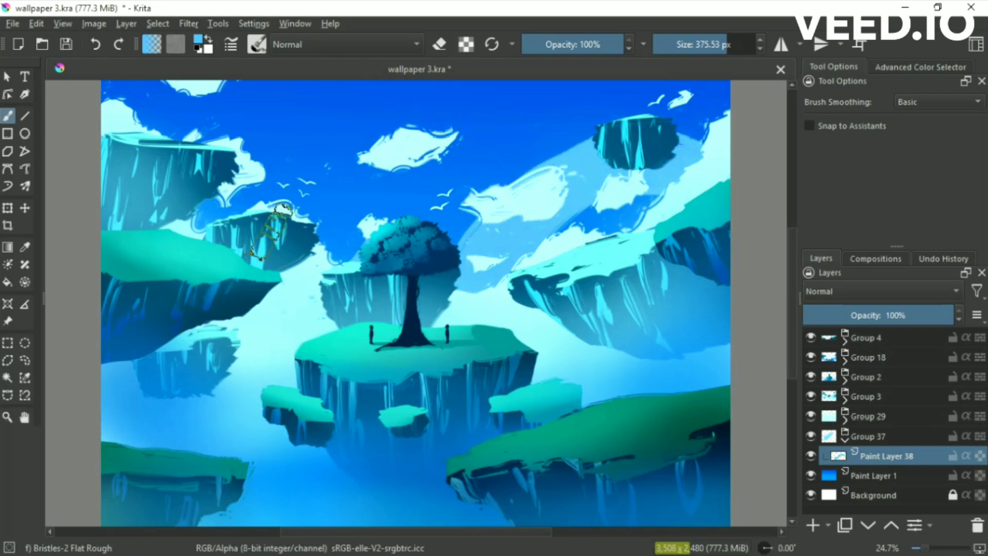
{"action": "left_click_drag", "start_coordinate": [291, 100], "coordinate": [255, 203]}
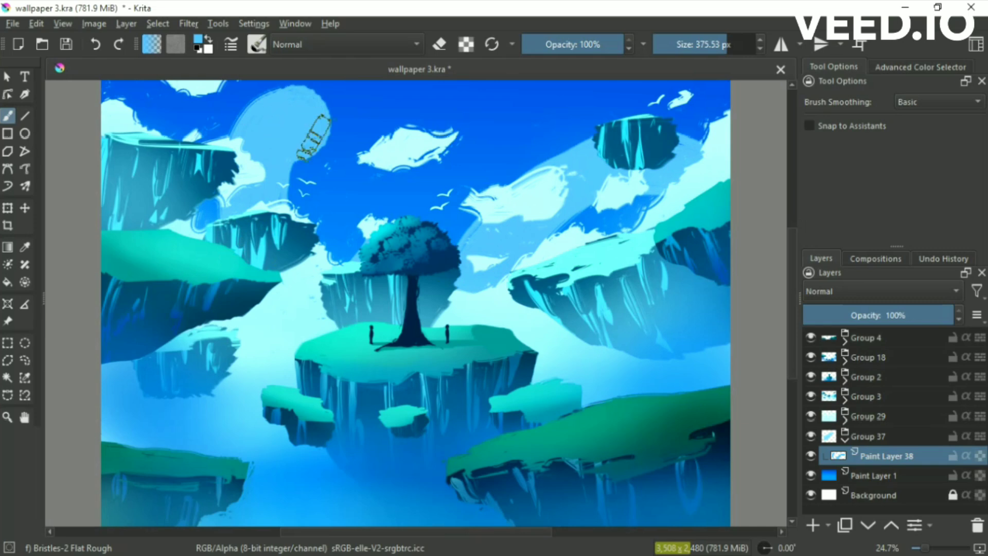
{"action": "mouse_move", "coordinate": [309, 121]}
{"action": "left_mouse_down"}
{"action": "mouse_move", "coordinate": [275, 126]}
{"action": "mouse_move", "coordinate": [280, 92]}
{"action": "left_mouse_up"}
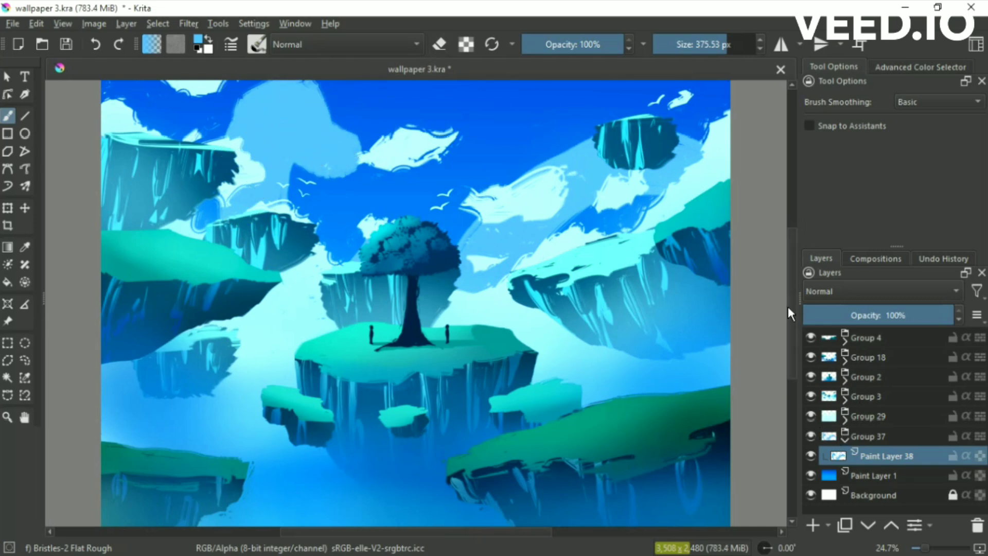
{"action": "key", "text": "ctrl+s"}
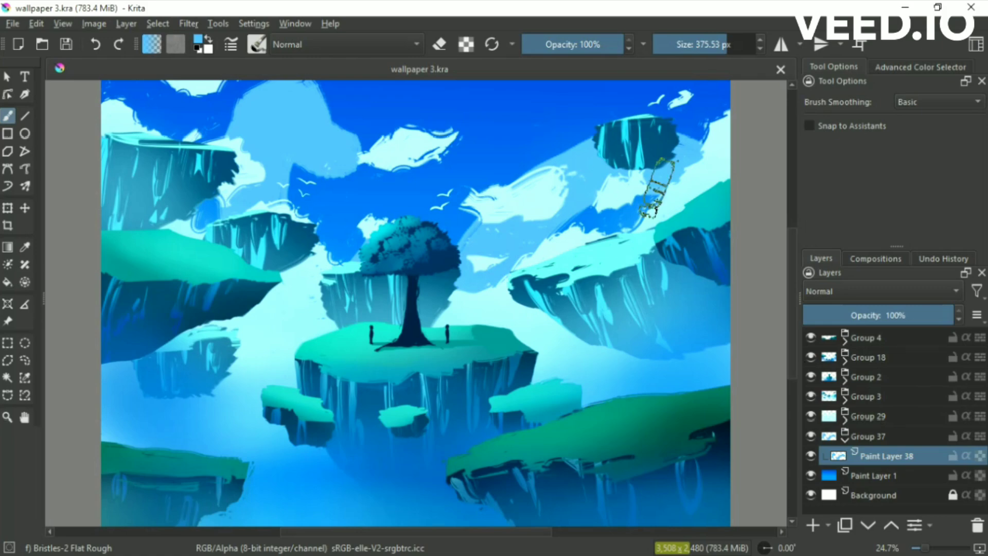
- Add a layer above Paint Layer 38 and erase within a freehand selection of the left and right sky shapes
{"action": "left_click", "coordinate": [813, 525]}
{"action": "right_click", "coordinate": [286, 243]}
{"action": "left_click_drag", "start_coordinate": [226, 98], "coordinate": [288, 324]}
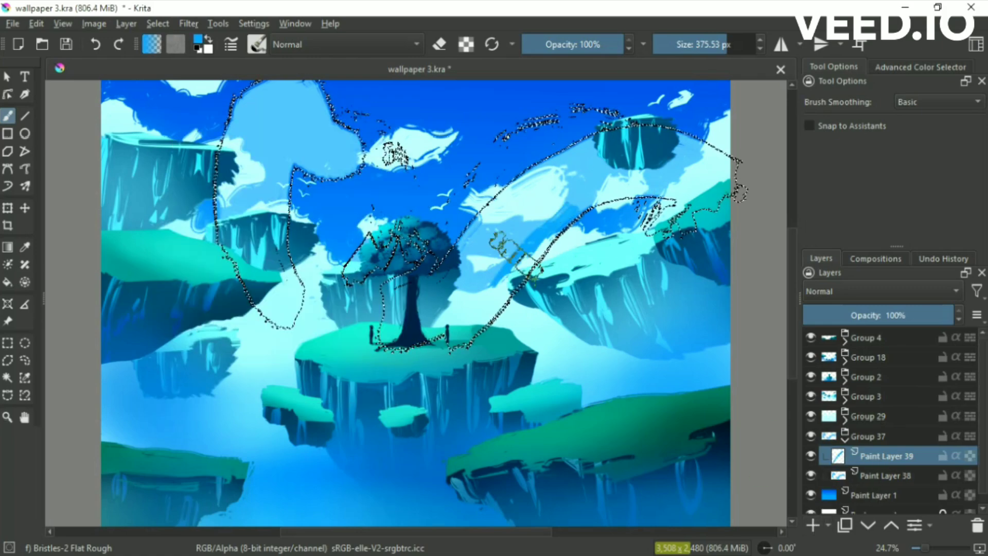
{"action": "left_click_drag", "start_coordinate": [448, 350], "coordinate": [515, 277]}
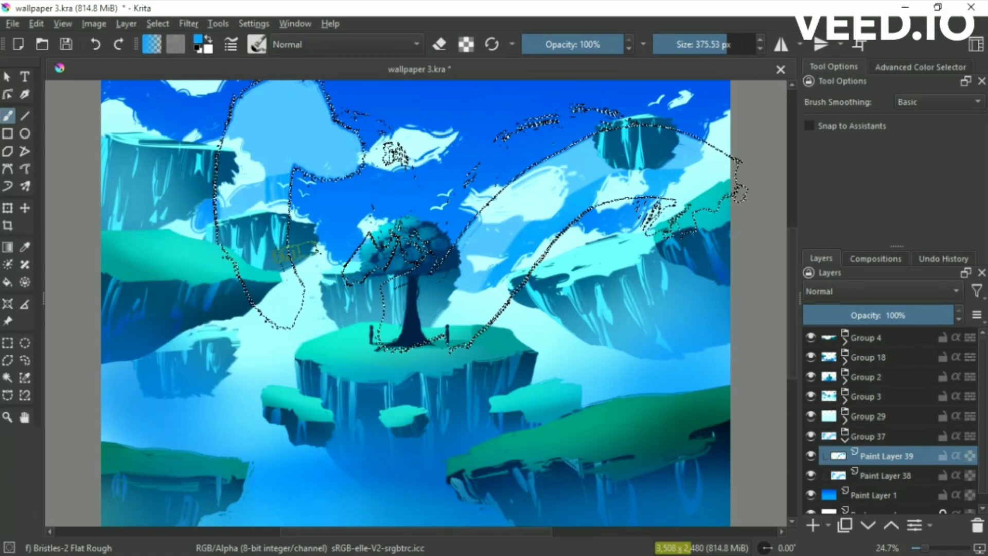
{"action": "key", "text": "e"}
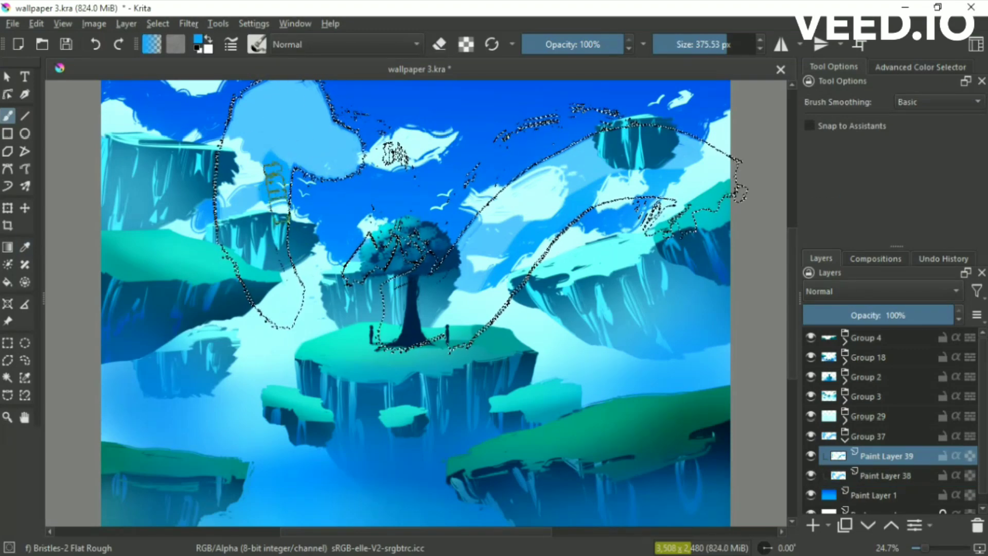
{"action": "key", "text": "ctrl+shift+a"}
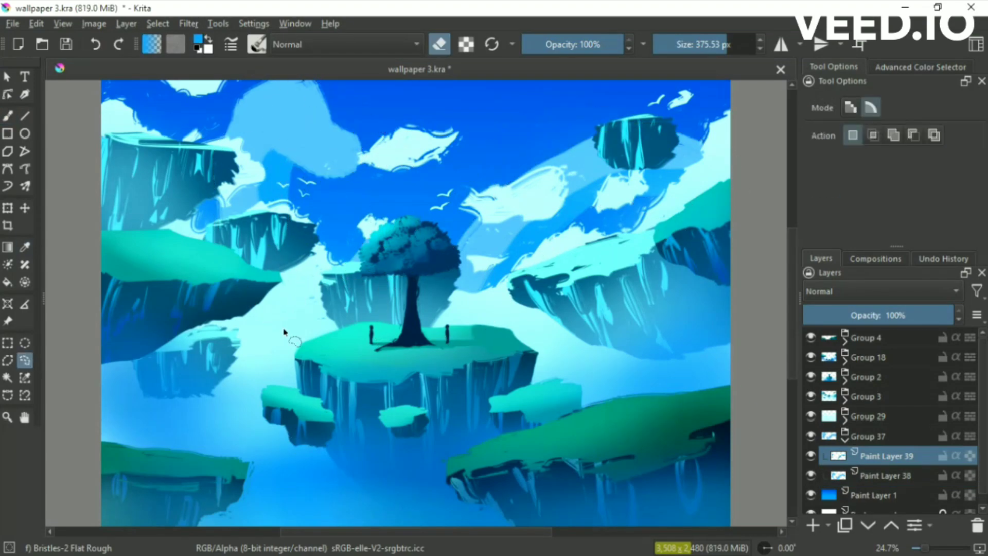
- Pick a pale yellow colour and the flat rough bristle brush for the moon
{"action": "key", "text": "slash"}
{"action": "right_click", "coordinate": [295, 265]}
{"action": "left_click", "coordinate": [288, 151]}
{"action": "right_click", "coordinate": [301, 235]}
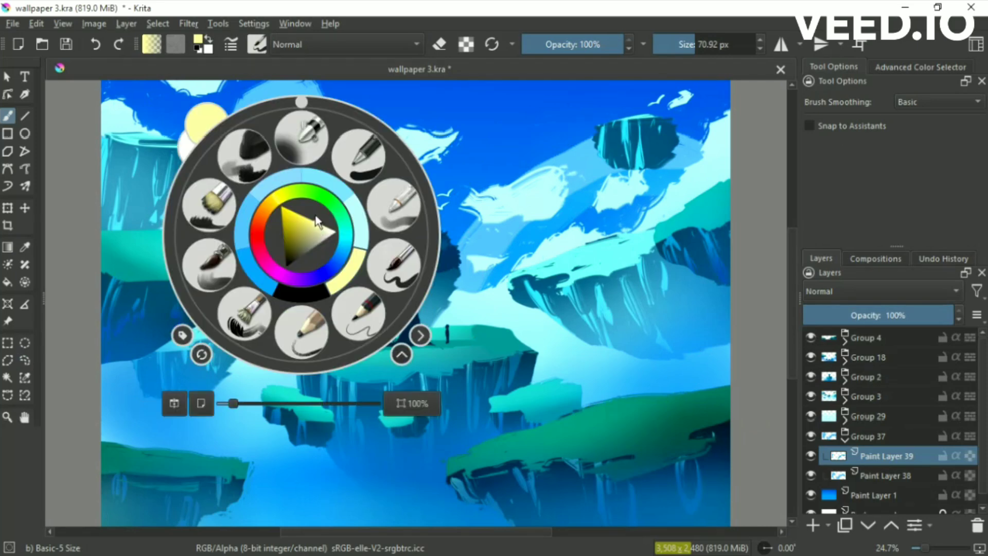
{"action": "right_click", "coordinate": [292, 235]}
{"action": "left_click", "coordinate": [259, 305]}
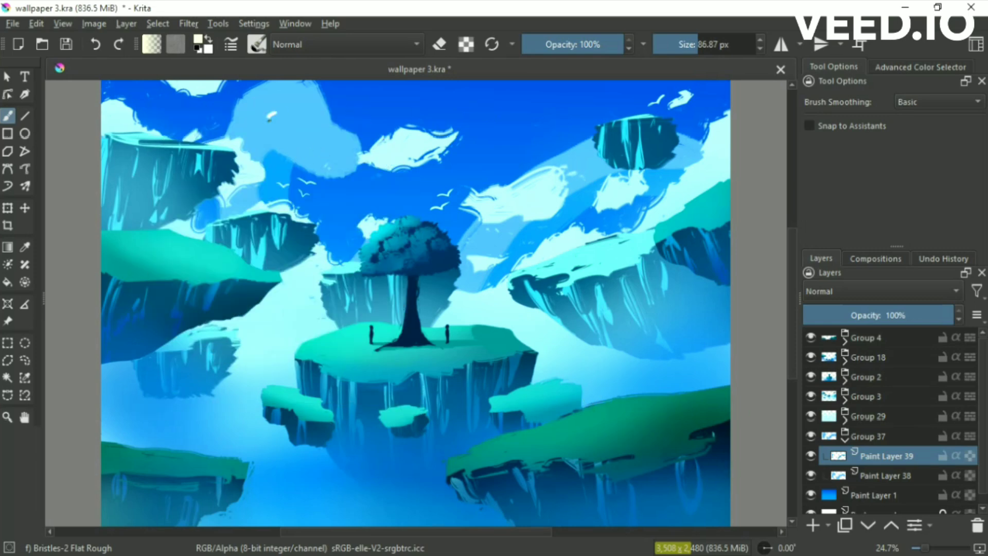
- Merge the moon into Paint Layer 38 and fade that layer to 62% opacity
{"action": "key", "text": "shift+Delete"}
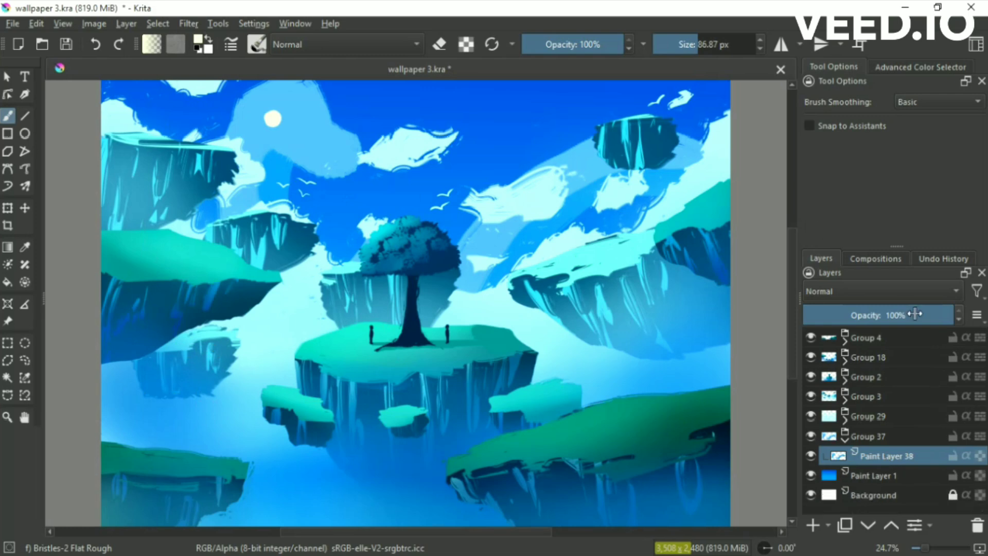
{"action": "mouse_move", "coordinate": [898, 315]}
{"action": "left_mouse_down"}
{"action": "mouse_move", "coordinate": [874, 315]}
{"action": "mouse_move", "coordinate": [893, 314]}
{"action": "left_mouse_up"}
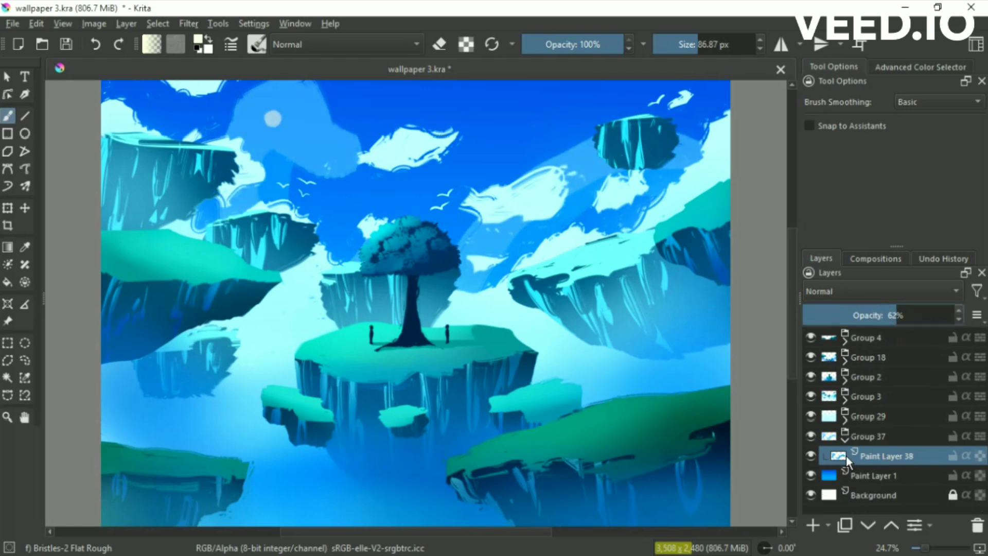
{"action": "key", "text": "Insert"}
{"action": "key", "text": "slash"}
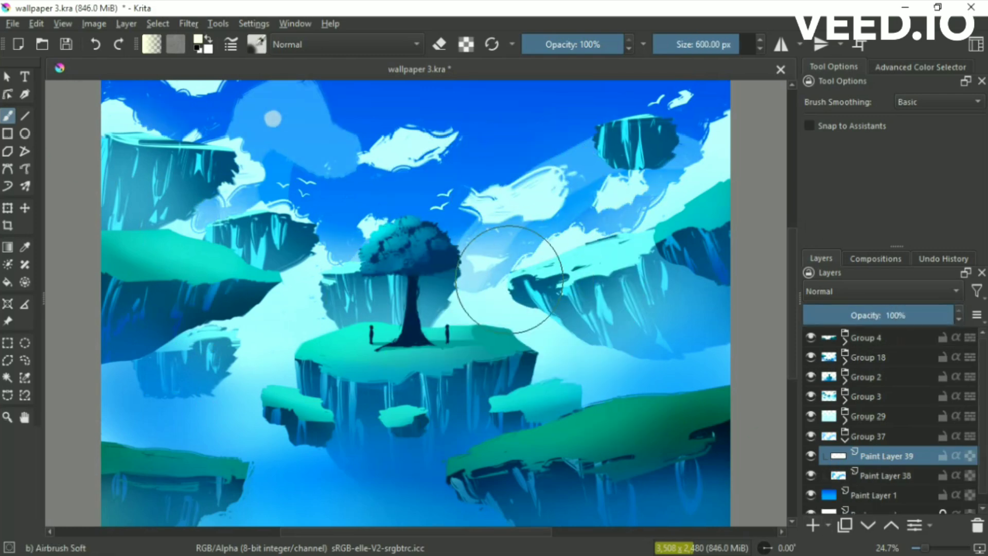
{"action": "key", "text": "Page_Down"}
{"action": "key", "text": "slash"}
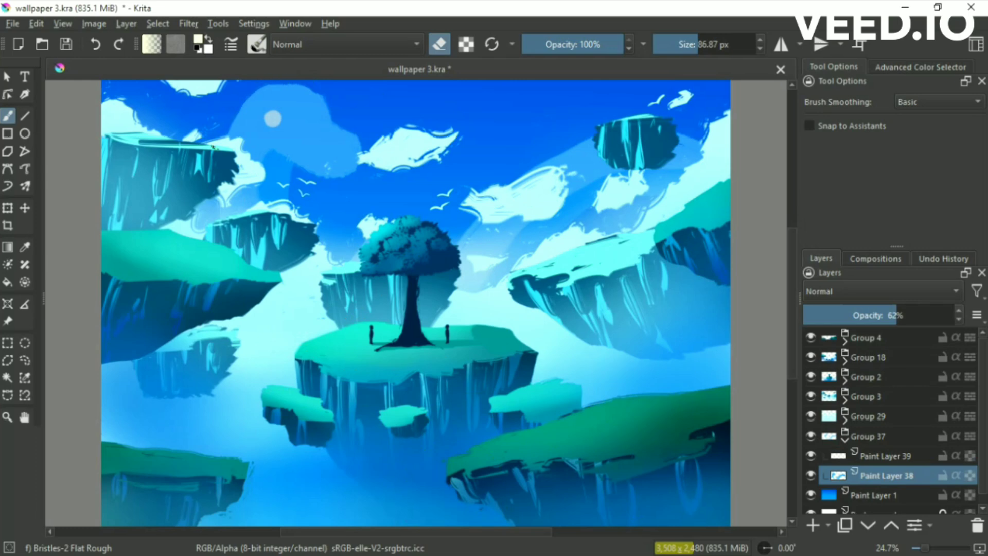
- Undo the darker sky paint near the cloud and sample sky blue with a larger brush
{"action": "key", "text": "ctrl+z"}
{"action": "key", "text": "bracketright"}
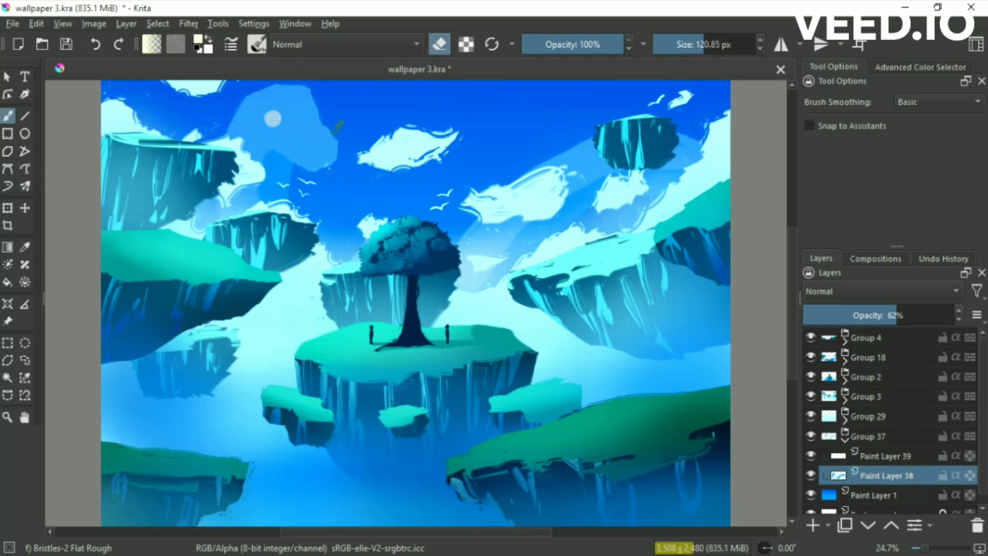
{"action": "key", "text": "e"}
{"action": "left_click", "coordinate": [329, 158], "text": "ctrl"}
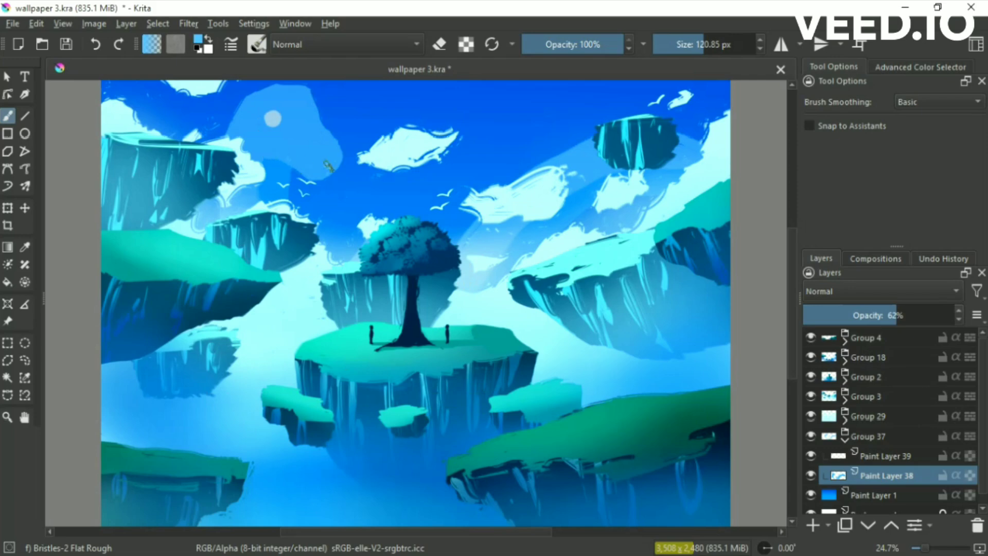
- Add Paint Layer 40 above the clouds with the Airbrush Soft brush, clearing the old selection
{"action": "left_click", "coordinate": [813, 525]}
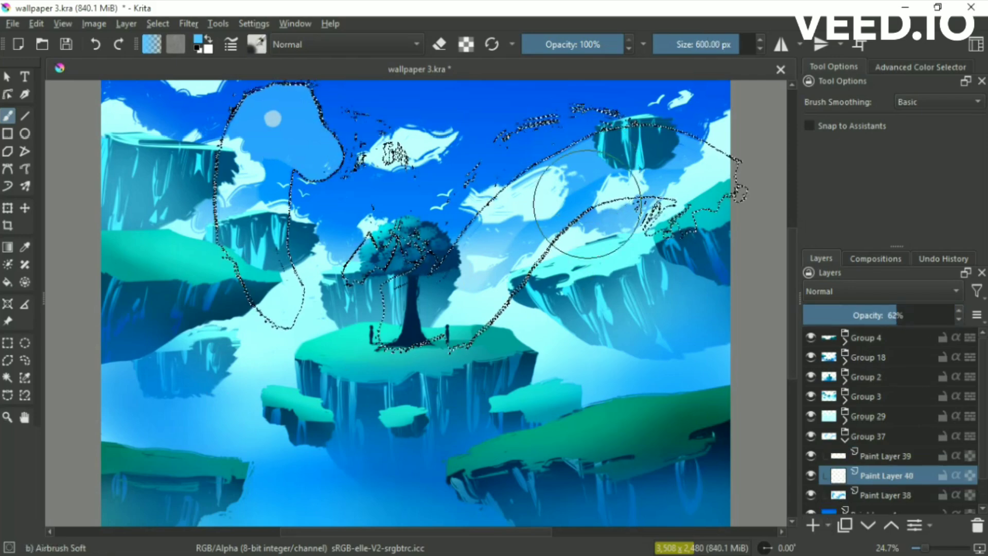
{"action": "right_click", "coordinate": [579, 264]}
{"action": "left_click", "coordinate": [489, 277]}
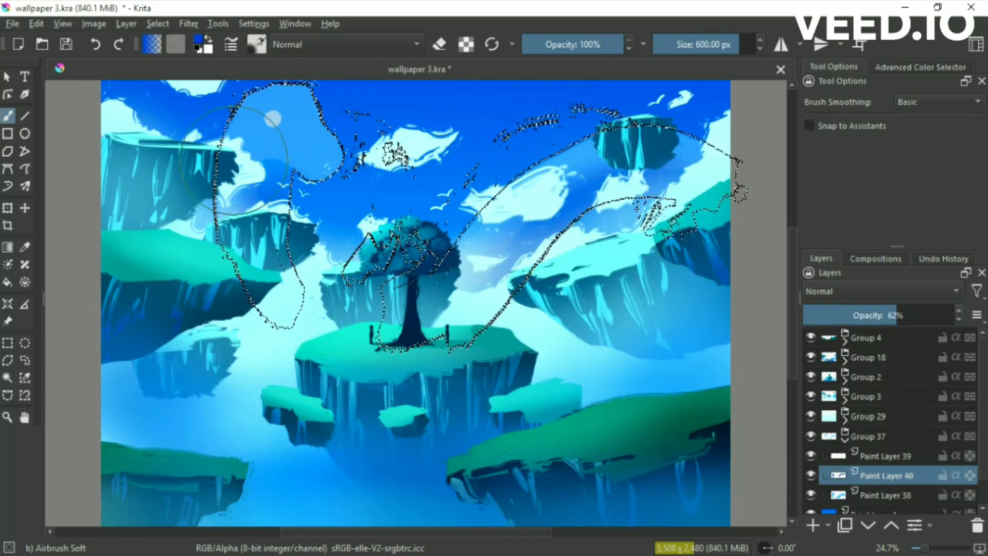
{"action": "left_click", "coordinate": [25, 360]}
{"action": "left_click", "coordinate": [66, 427]}
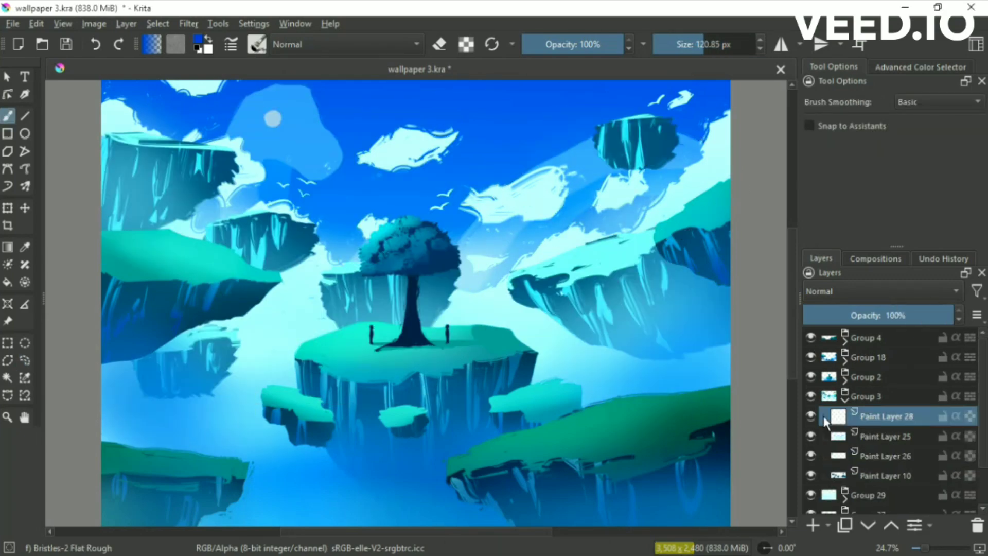
- Paint two light waterfalls down the small cliff and the left cliff
{"action": "right_click", "coordinate": [282, 234]}
{"action": "left_click", "coordinate": [333, 237]}
{"action": "left_click_drag", "start_coordinate": [281, 265], "coordinate": [274, 217]}
{"action": "left_click_drag", "start_coordinate": [143, 170], "coordinate": [157, 226]}
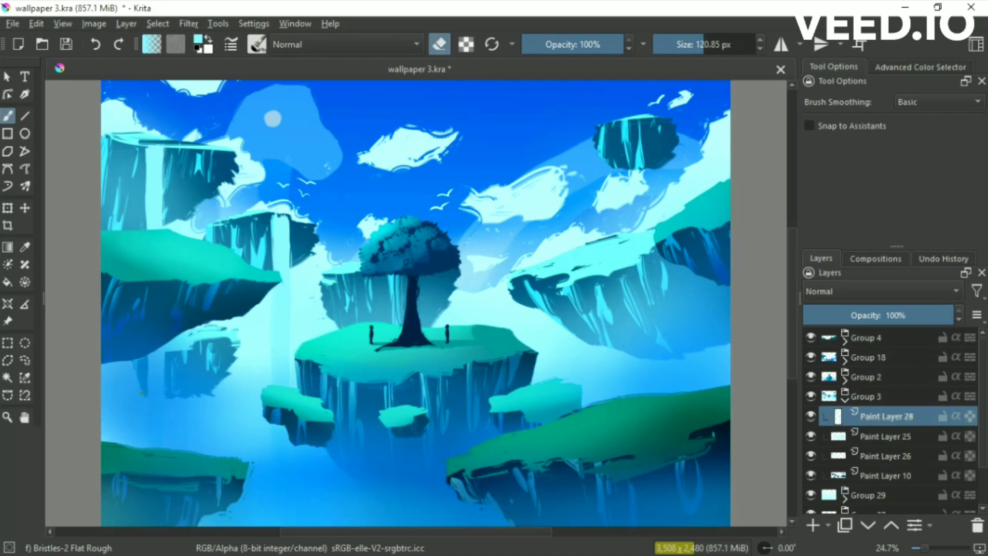
- Add Paint Layer 41 and reselect the two waterfall shapes from Paint Layer 28
{"action": "key", "text": "Insert"}
{"action": "right_click", "coordinate": [283, 219]}
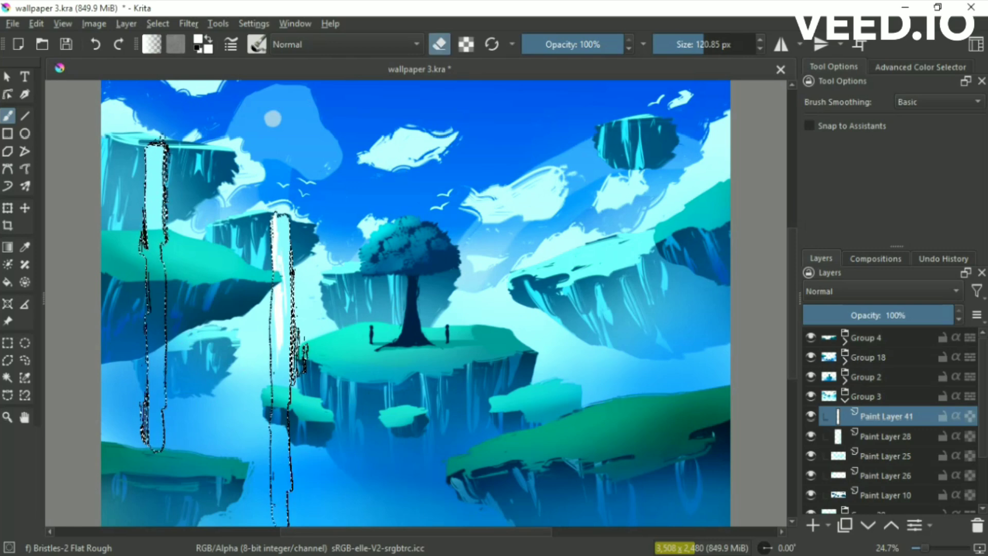
{"action": "key", "text": "e"}
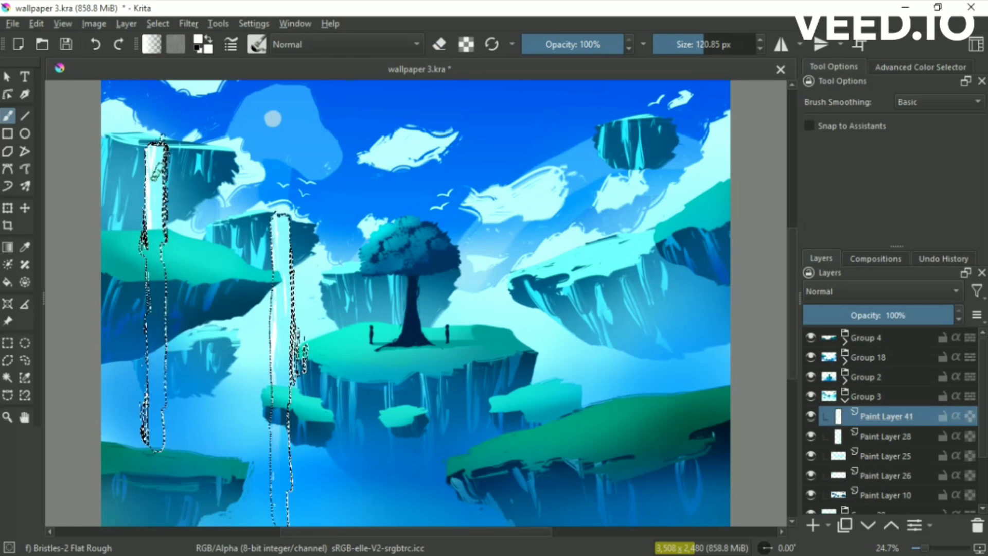
{"action": "key", "text": "e"}
{"action": "key", "text": "ctrl+shift+a"}
{"action": "key", "text": "ctrl+shift+d"}
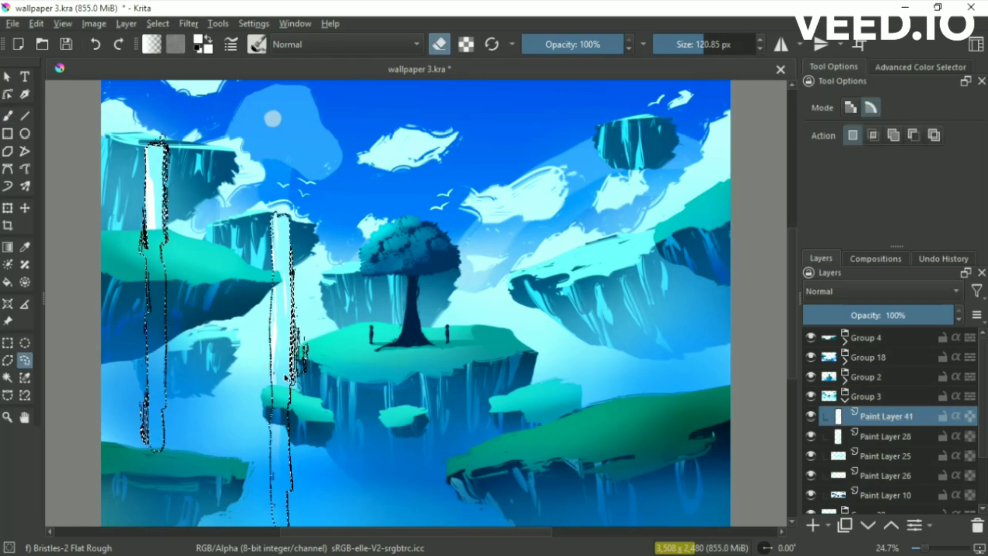
{"action": "key", "text": "Page_Down"}
{"action": "key", "text": "b"}
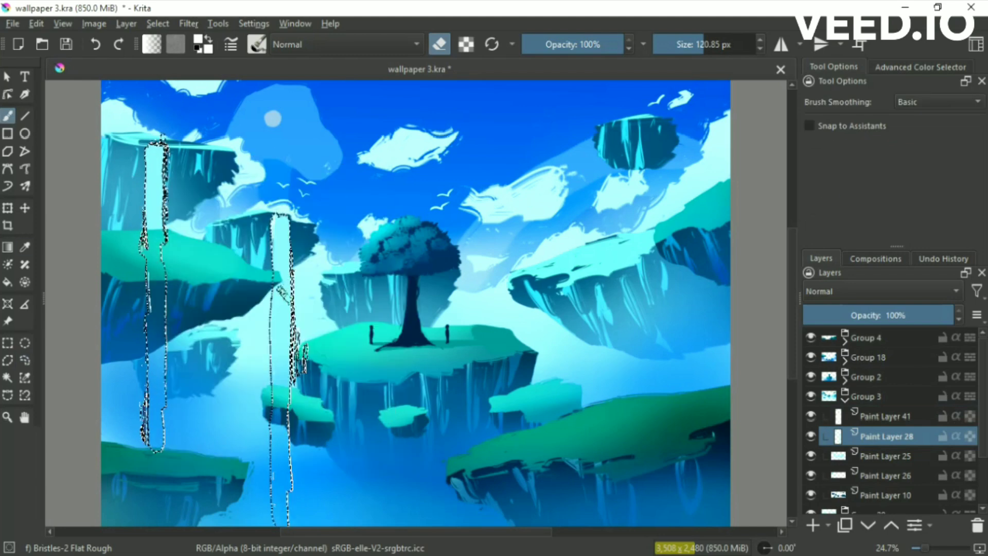
- Shade the waterfalls cyan on Paint Layer 41 within the waterfall selection
{"action": "left_click", "coordinate": [290, 234], "text": "ctrl"}
{"action": "right_click", "coordinate": [290, 234]}
{"action": "key", "text": "Escape"}
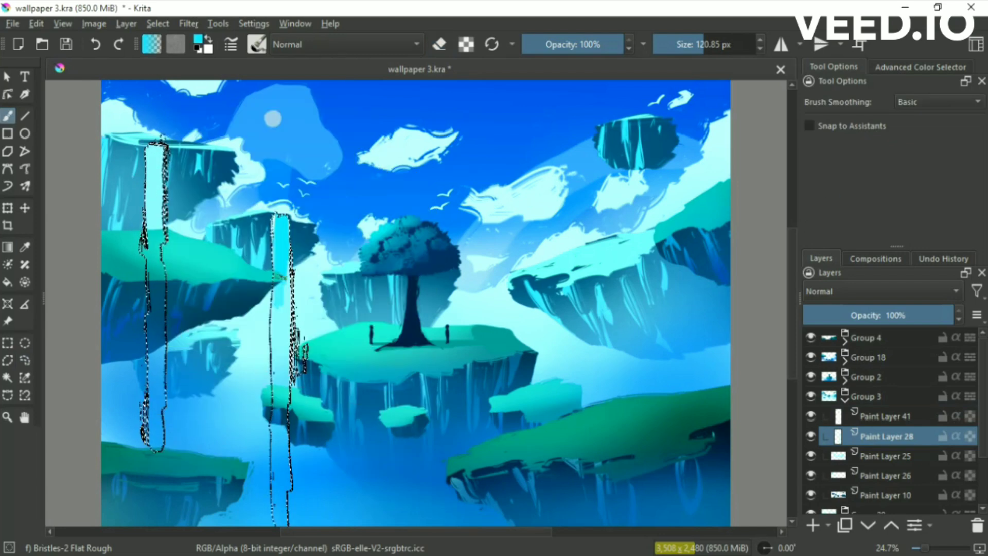
{"action": "left_click", "coordinate": [25, 360]}
{"action": "key", "text": "ctrl+shift+a"}
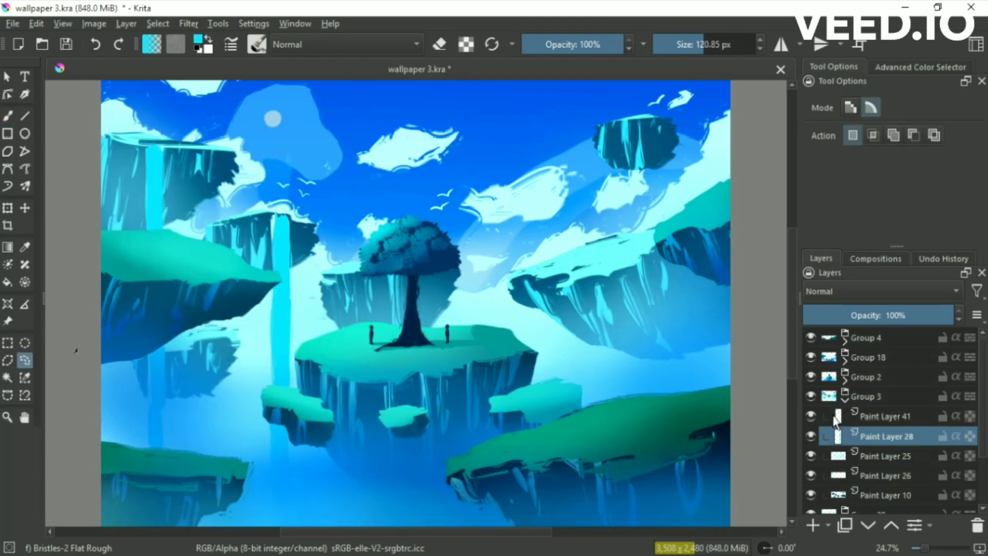
{"action": "left_click", "coordinate": [836, 418]}
{"action": "key", "text": "b"}
{"action": "key", "text": "e"}
{"action": "left_click", "coordinate": [838, 436], "text": "ctrl"}
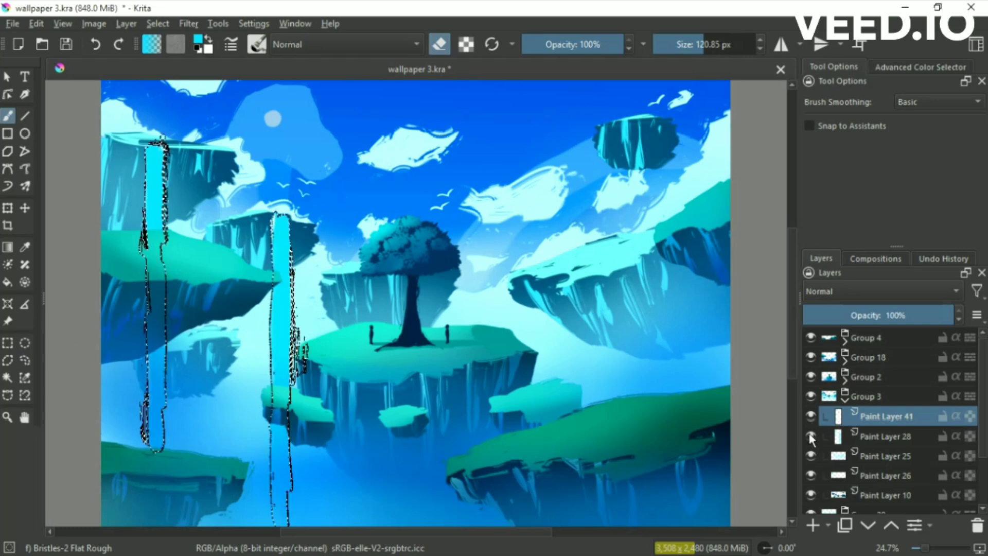
{"action": "key", "text": "ctrl+shift+a"}
{"action": "key", "text": "b"}
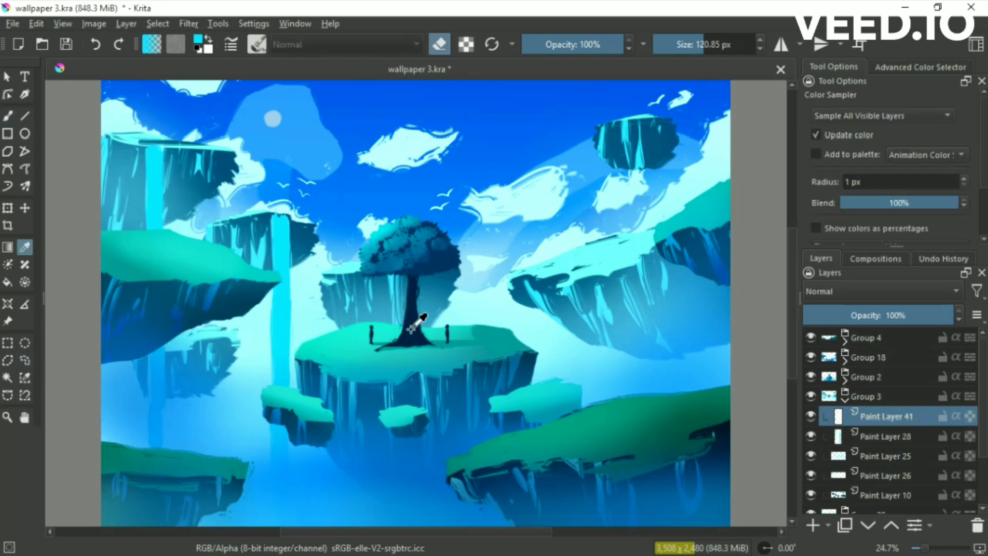
- Zoom into the upper-left island in canvas-only view and redo the dark tree trunk stroke
{"action": "key", "text": "Tab"}
{"action": "scroll", "coordinate": [263, 178], "scroll_direction": "up", "scroll_amount": 3}
{"action": "mouse_move", "coordinate": [262, 179]}
{"action": "left_mouse_down"}
{"action": "mouse_move", "coordinate": [409, 358]}
{"action": "mouse_move", "coordinate": [432, 274]}
{"action": "left_mouse_up"}
{"action": "key", "text": "ctrl+z"}
{"action": "key", "text": "Tab"}
{"action": "key", "text": "Tab"}
{"action": "key", "text": "Tab"}
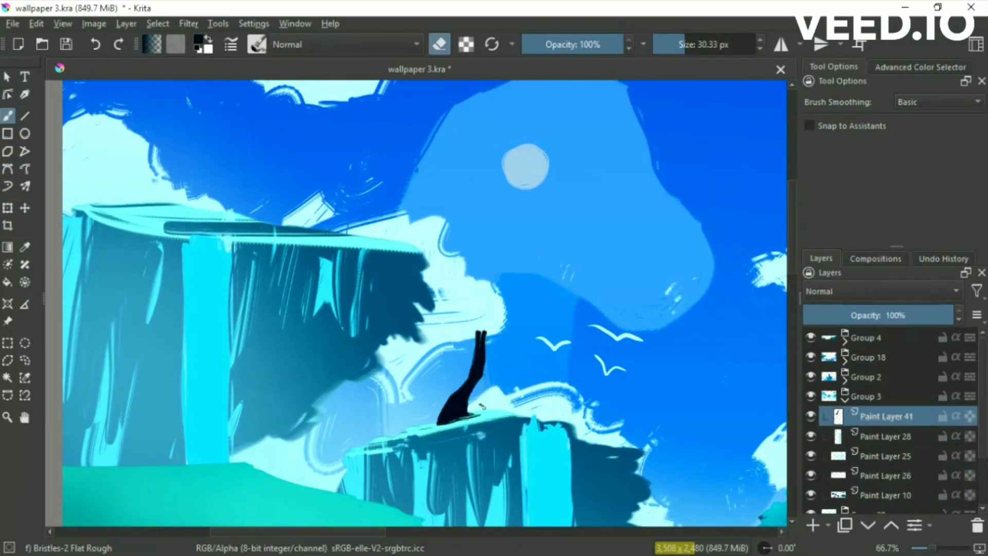
- Zoom out and browse the layer stack, expanding Group 37 to reach Paint Layer 38
{"action": "key", "text": "minus"}
{"action": "key", "text": "minus"}
{"action": "key", "text": "minus"}
{"action": "key", "text": "minus"}
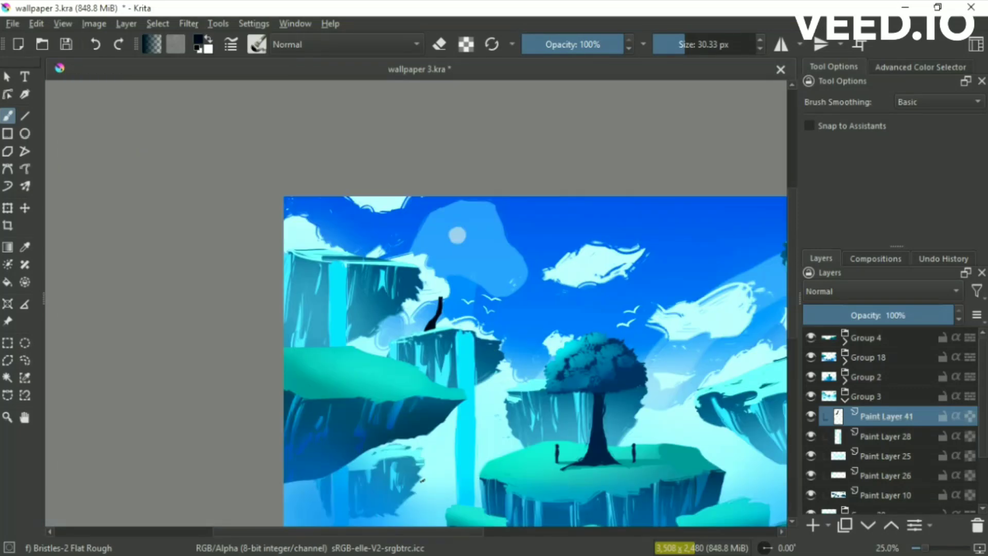
{"action": "key", "text": "plus"}
{"action": "scroll", "coordinate": [983, 388], "scroll_direction": "down", "scroll_amount": 2}
{"action": "left_click", "coordinate": [875, 425]}
{"action": "key", "text": "e"}
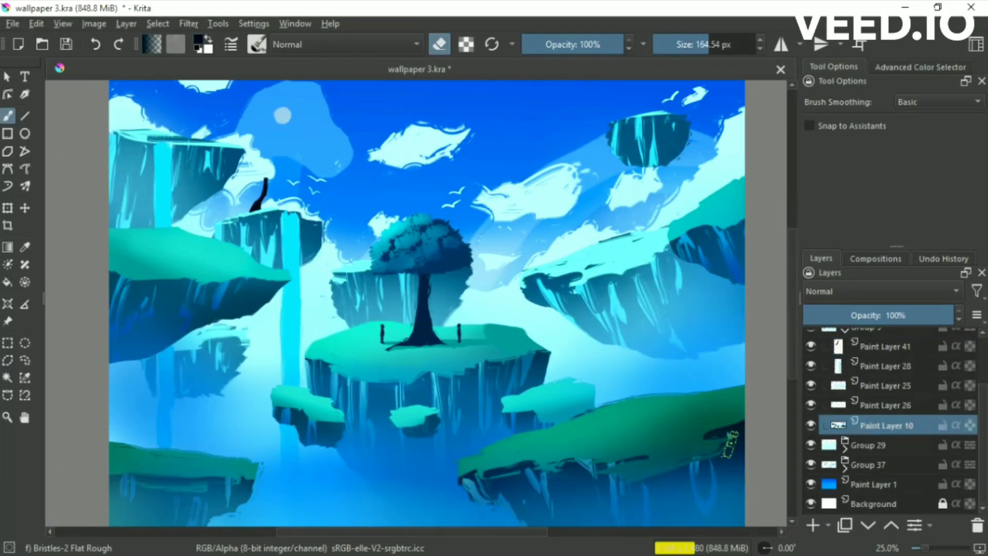
{"action": "left_click", "coordinate": [844, 467]}
{"action": "left_click", "coordinate": [885, 505]}
- Collapse Groups 37 and 29 and select Paint Layer 41 with the tree trunk
{"action": "right_click", "coordinate": [287, 326]}
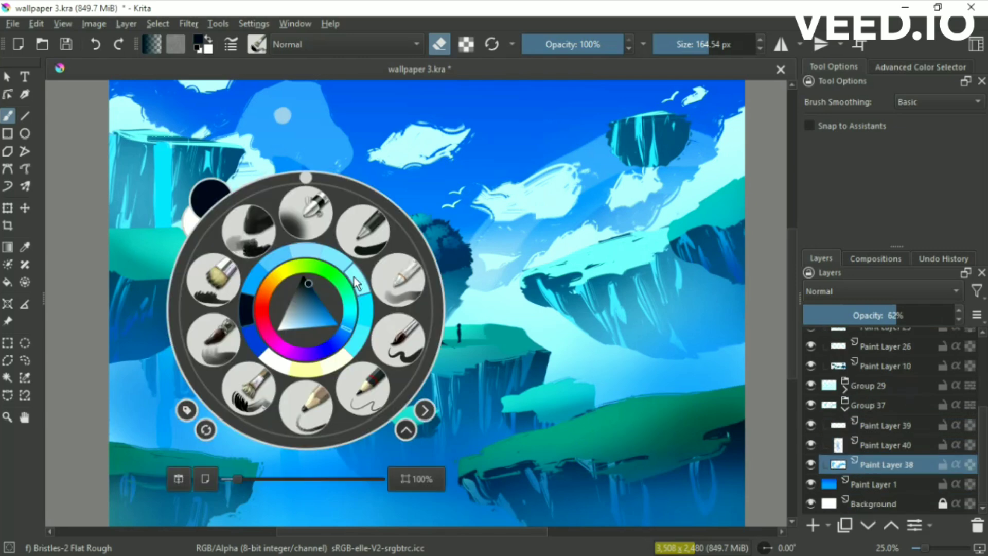
{"action": "left_click", "coordinate": [254, 169]}
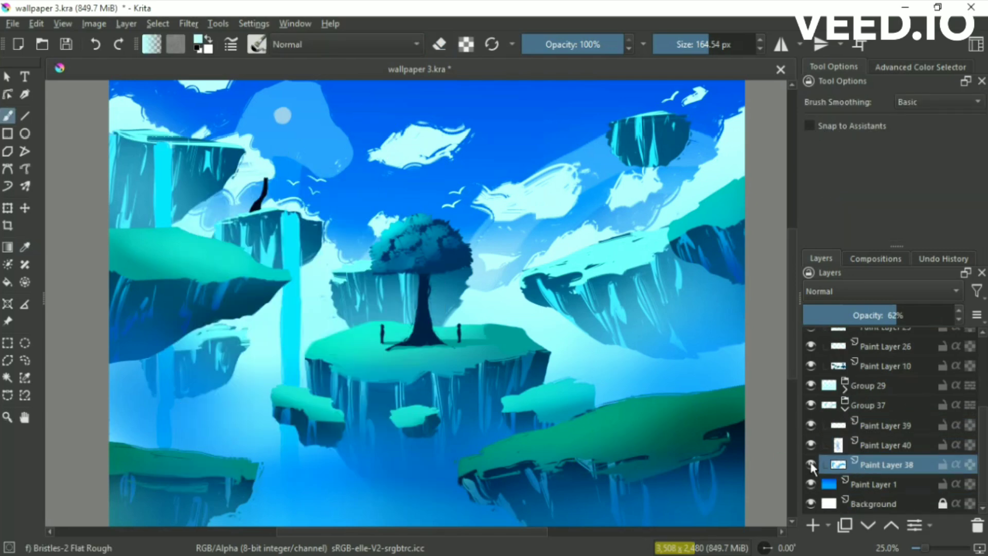
{"action": "left_click", "coordinate": [844, 413]}
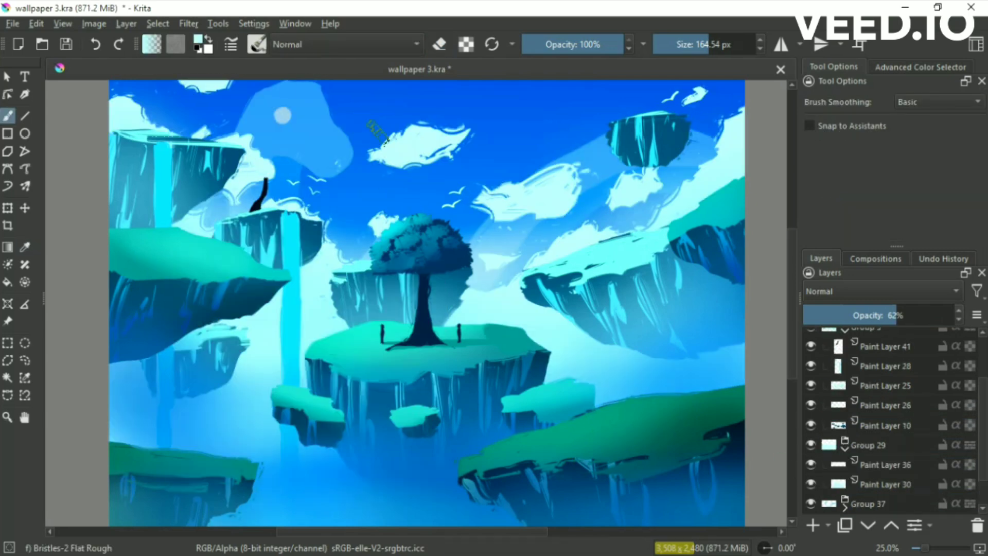
{"action": "left_click", "coordinate": [882, 465]}
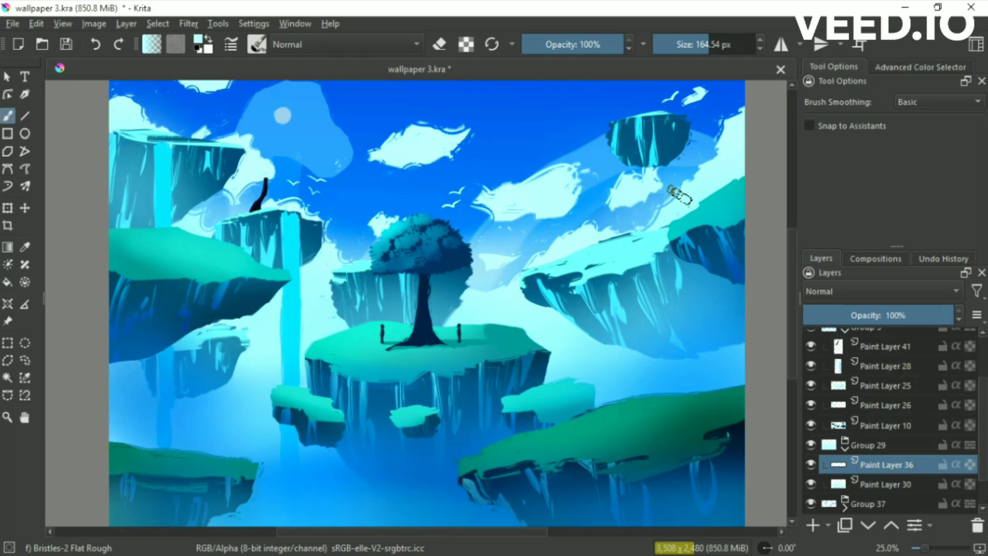
{"action": "left_click", "coordinate": [844, 448]}
{"action": "scroll", "coordinate": [885, 411], "scroll_direction": "up", "scroll_amount": 2}
{"action": "left_click", "coordinate": [885, 379]}
- Load the Bristles-4 Glaze brush with dark blue and save the painting
{"action": "right_click", "coordinate": [264, 220]}
{"action": "right_click", "coordinate": [295, 234]}
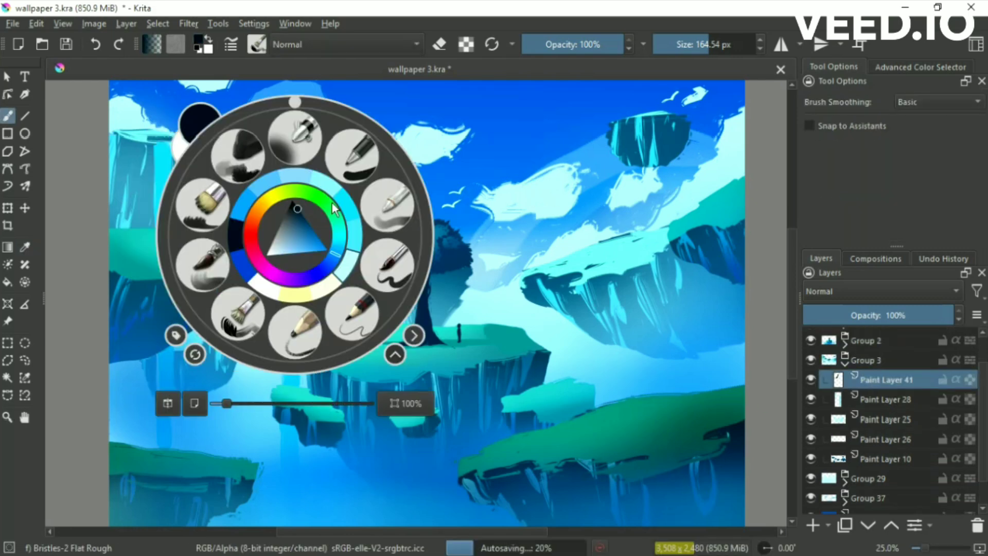
{"action": "right_click", "coordinate": [333, 208]}
{"action": "right_click", "coordinate": [278, 216]}
{"action": "right_click", "coordinate": [264, 309]}
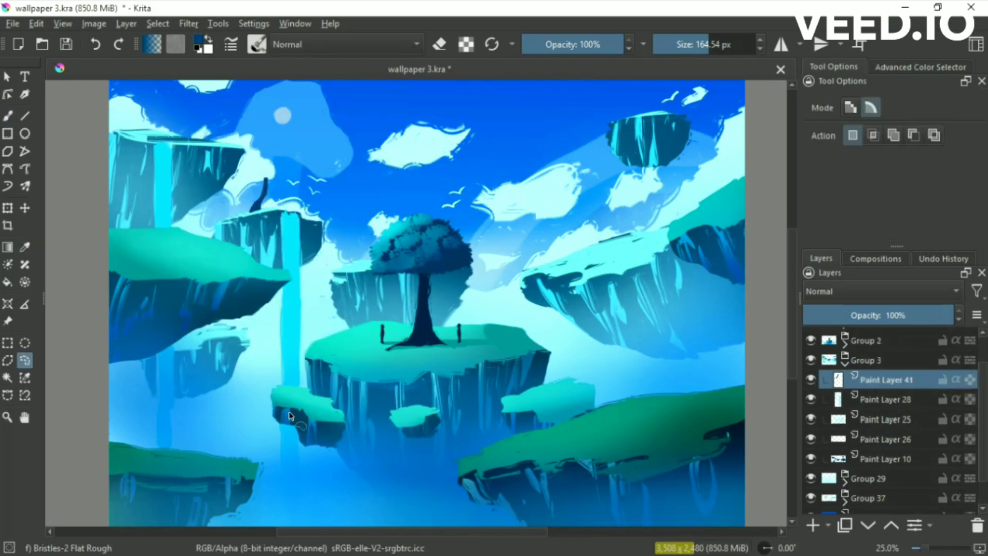
{"action": "right_click", "coordinate": [347, 308]}
{"action": "left_click", "coordinate": [448, 260]}
{"action": "right_click", "coordinate": [254, 224]}
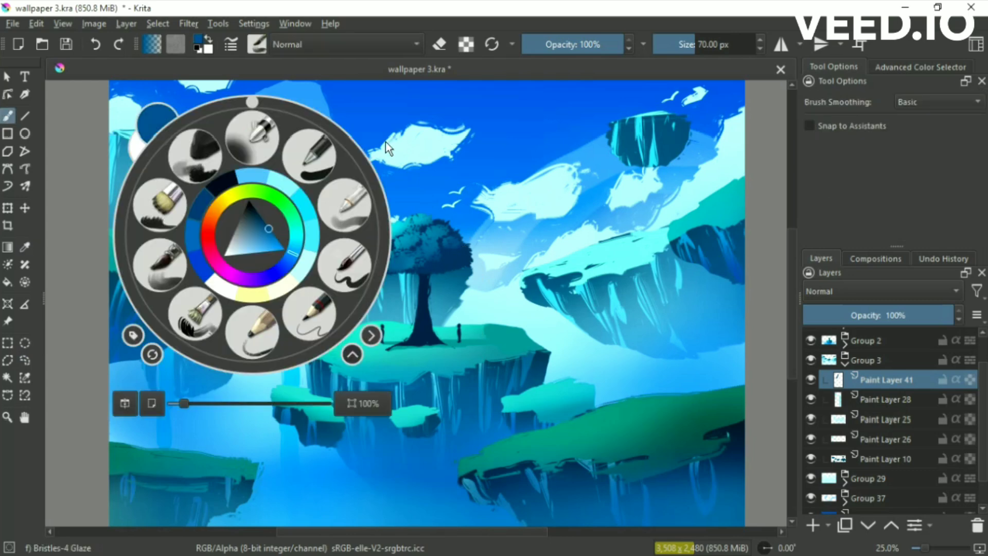
{"action": "left_click", "coordinate": [275, 150]}
{"action": "key", "text": "F5"}
{"action": "key", "text": "F5"}
{"action": "key", "text": "ctrl+s"}
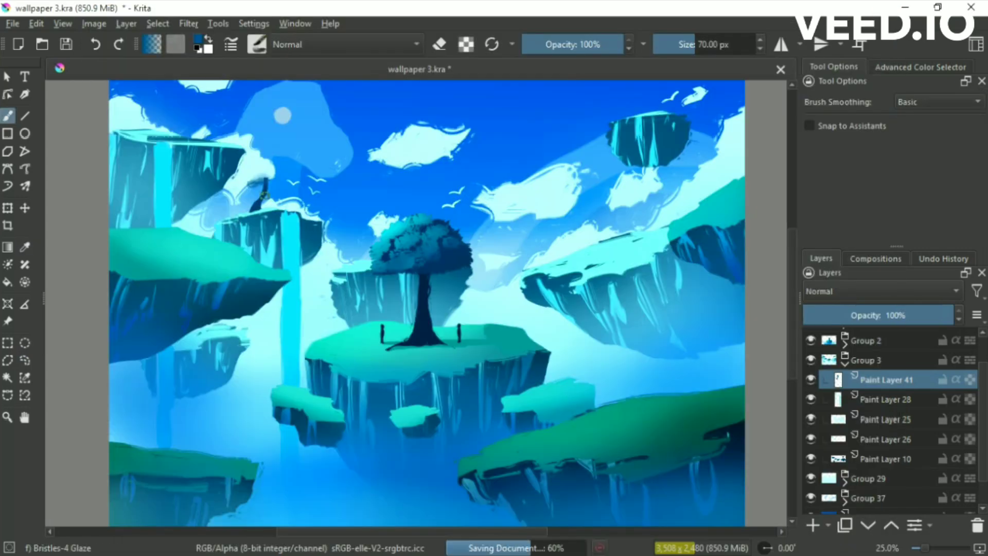
- Paint dark blue atop the trunk, then fill the canopy shape light blue on a new layer
{"action": "right_click", "coordinate": [283, 234]}
{"action": "left_click_drag", "start_coordinate": [260, 190], "coordinate": [266, 171]}
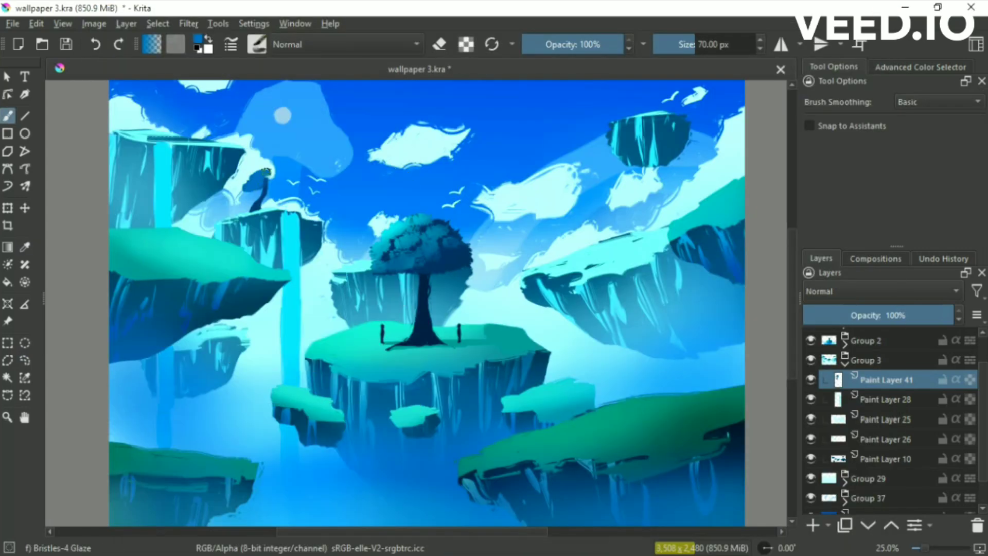
{"action": "left_click", "coordinate": [812, 525]}
{"action": "right_click", "coordinate": [292, 234]}
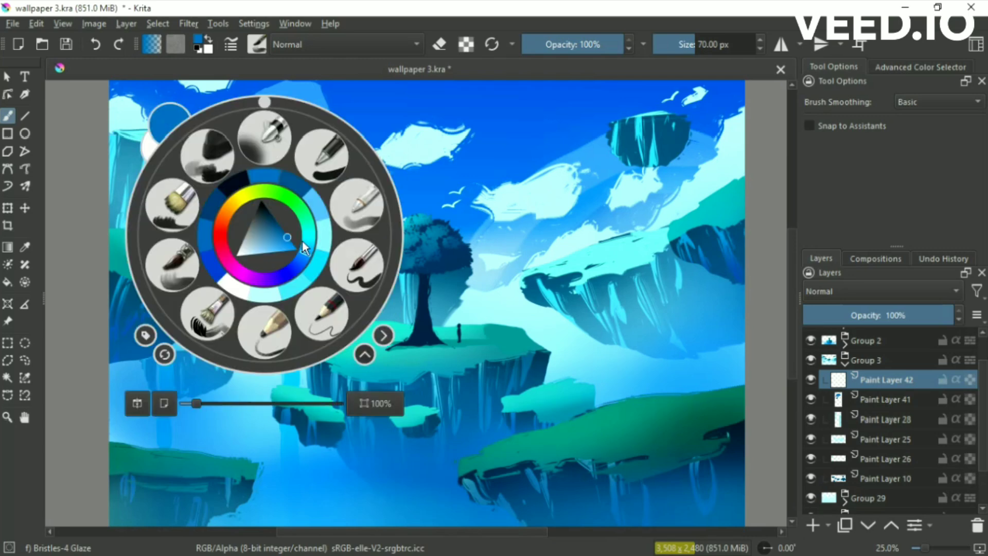
{"action": "right_click", "coordinate": [303, 232]}
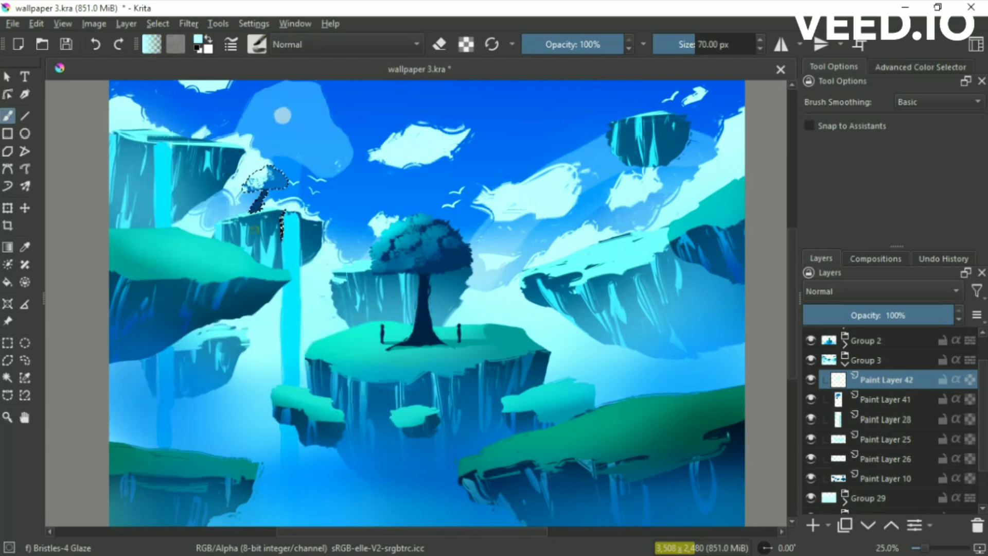
{"action": "left_click", "coordinate": [265, 221], "text": "ctrl"}
{"action": "left_click_drag", "start_coordinate": [252, 187], "coordinate": [267, 170]}
- Refine the canopy with the soft airbrush, freehand selections and sampled colours
{"action": "key", "text": "e"}
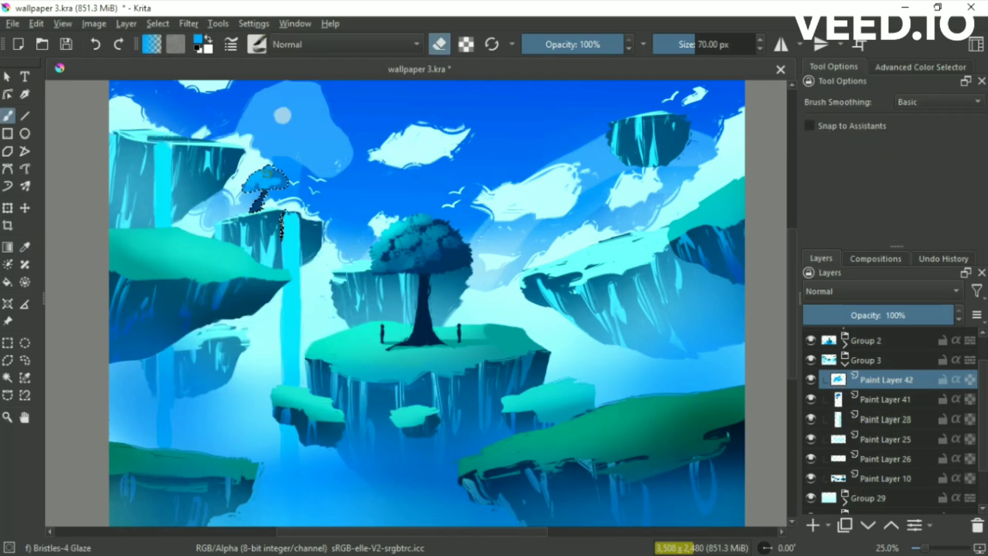
{"action": "key", "text": "e"}
{"action": "key", "text": "e"}
{"action": "key", "text": "e"}
{"action": "right_click", "coordinate": [335, 234]}
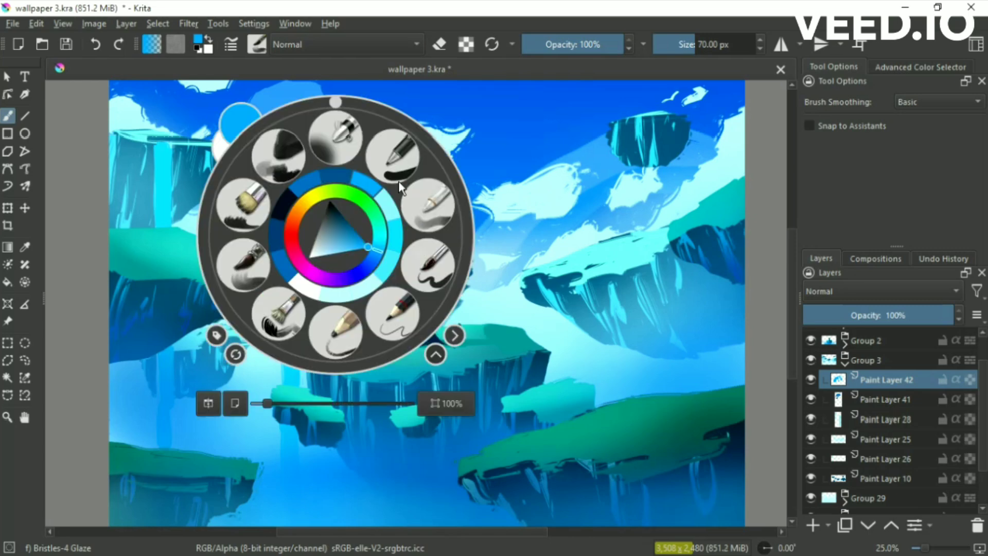
{"action": "left_click", "coordinate": [379, 138]}
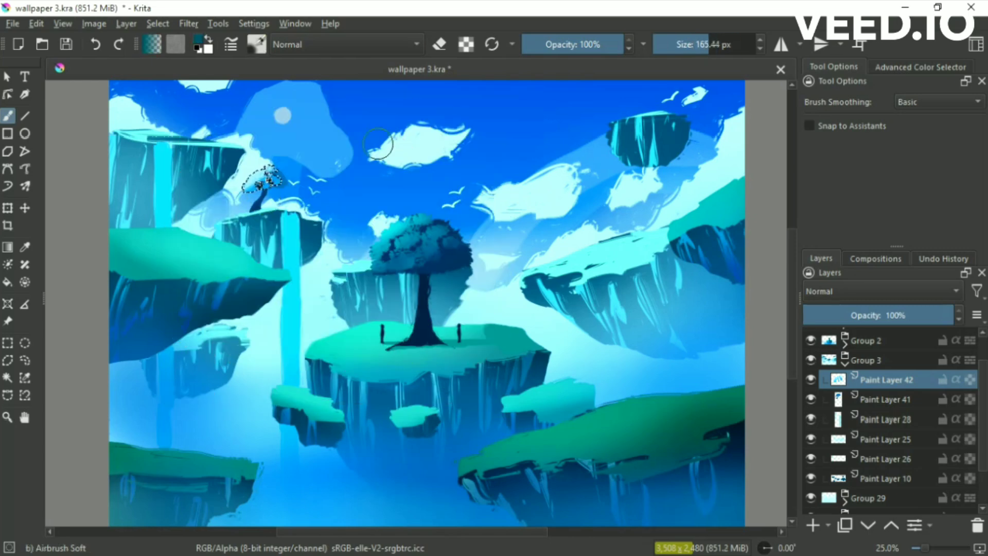
{"action": "left_click", "coordinate": [28, 362]}
{"action": "key", "text": "b"}
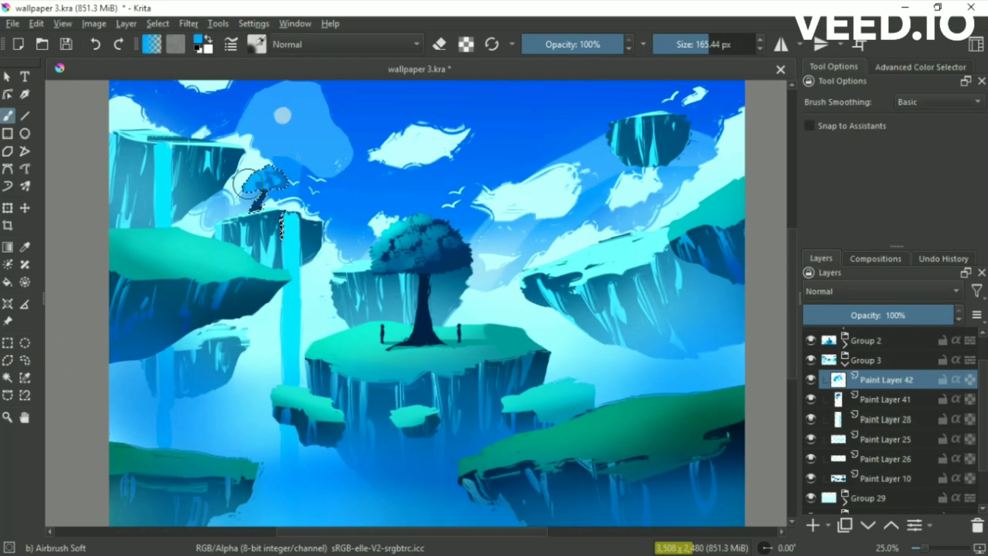
{"action": "right_click", "coordinate": [262, 180]}
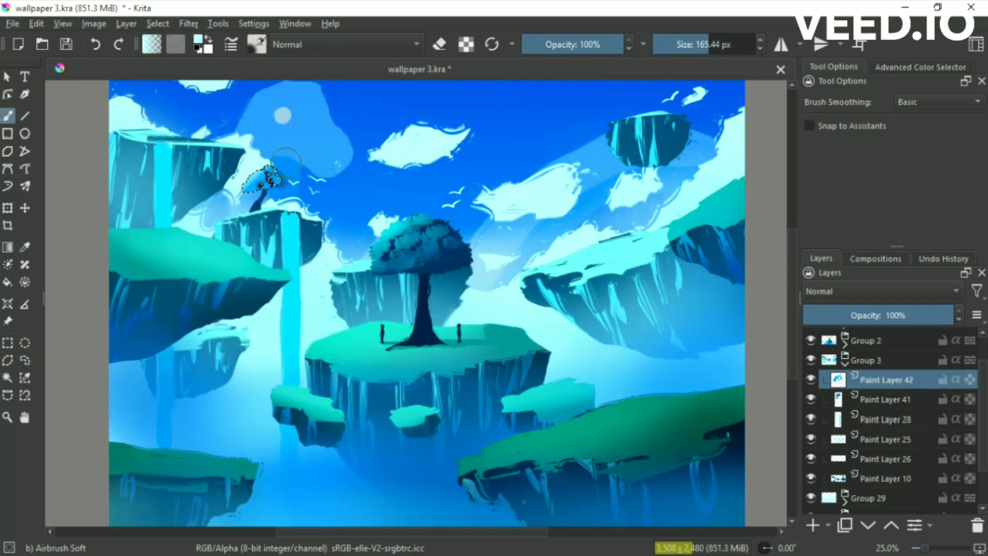
{"action": "key", "text": "p"}
{"action": "right_click", "coordinate": [294, 173]}
{"action": "left_click", "coordinate": [252, 178]}
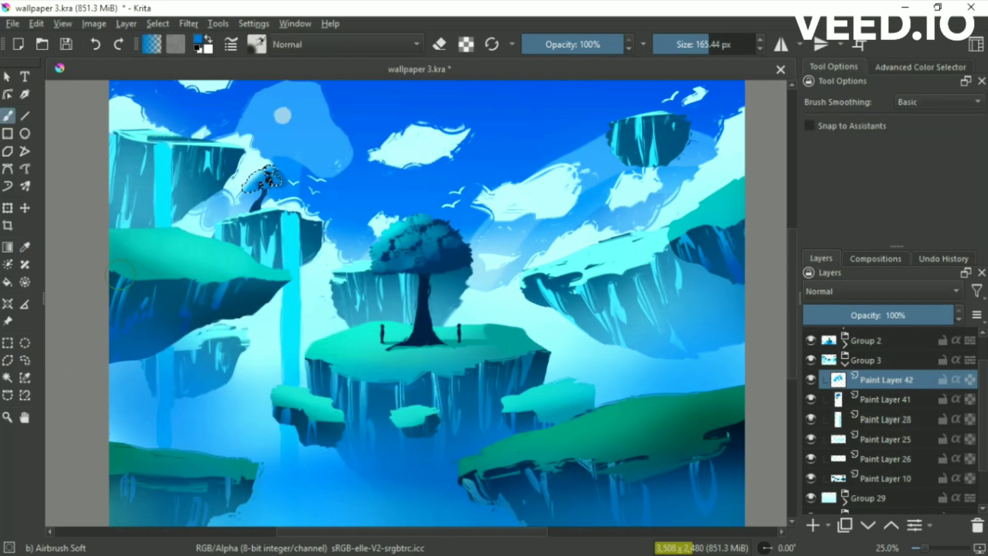
- Erase trunk details on Paint Layer 41 with Bristles-2 Flat Rough, then soft-airbrush Paint Layer 42's canopy
{"action": "left_click", "coordinate": [822, 406]}
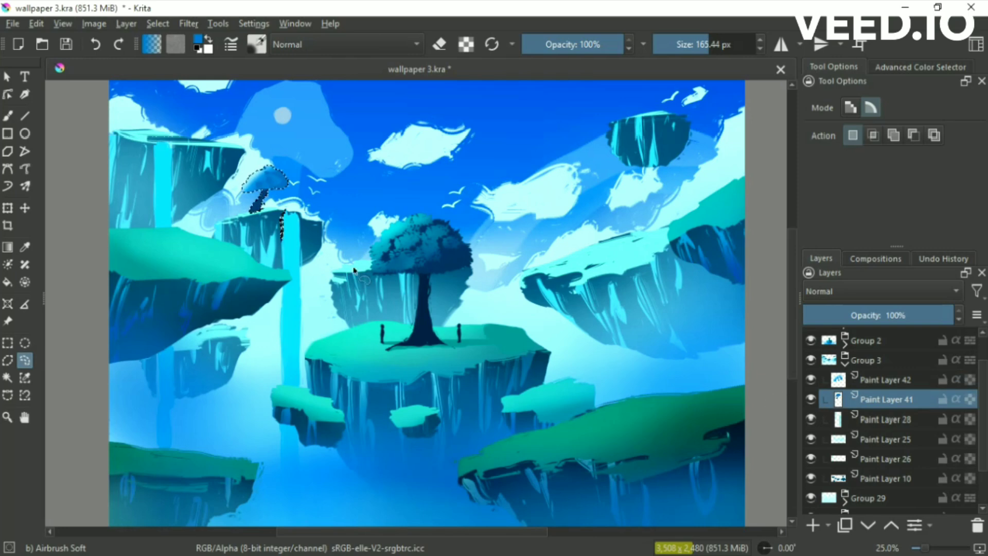
{"action": "right_click", "coordinate": [260, 229]}
{"action": "left_click", "coordinate": [260, 139]}
{"action": "key", "text": "e"}
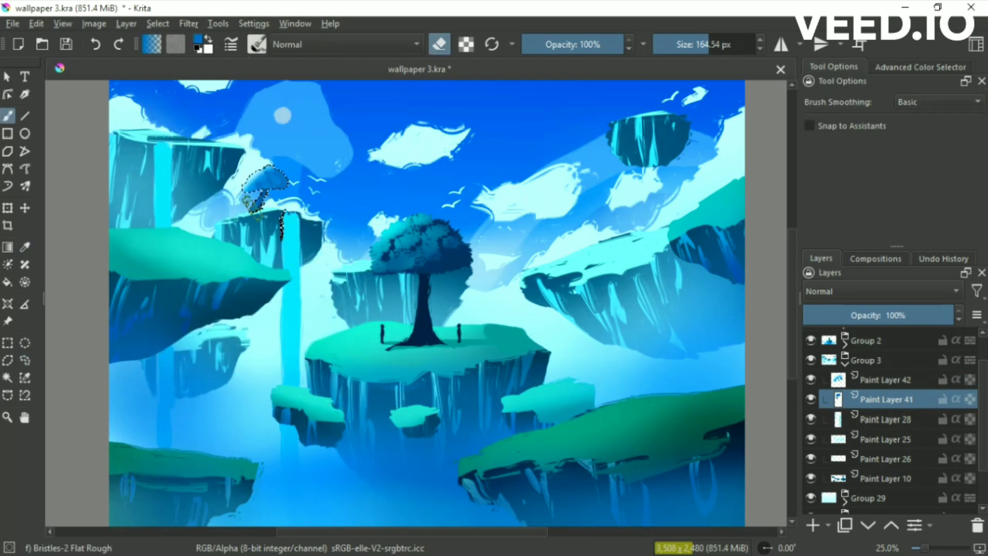
{"action": "left_click", "coordinate": [7, 116]}
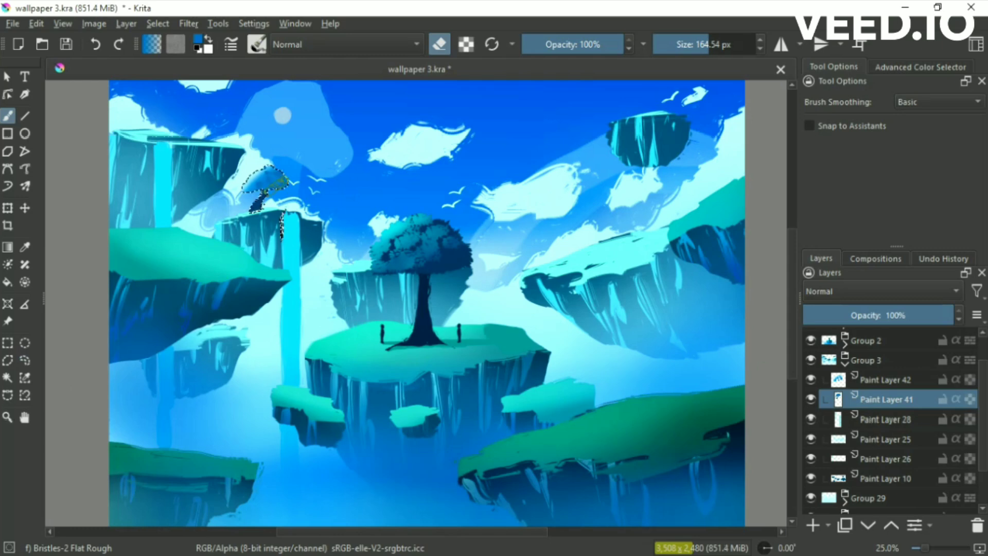
{"action": "right_click", "coordinate": [278, 221]}
{"action": "left_click", "coordinate": [24, 360]}
{"action": "left_click", "coordinate": [840, 381]}
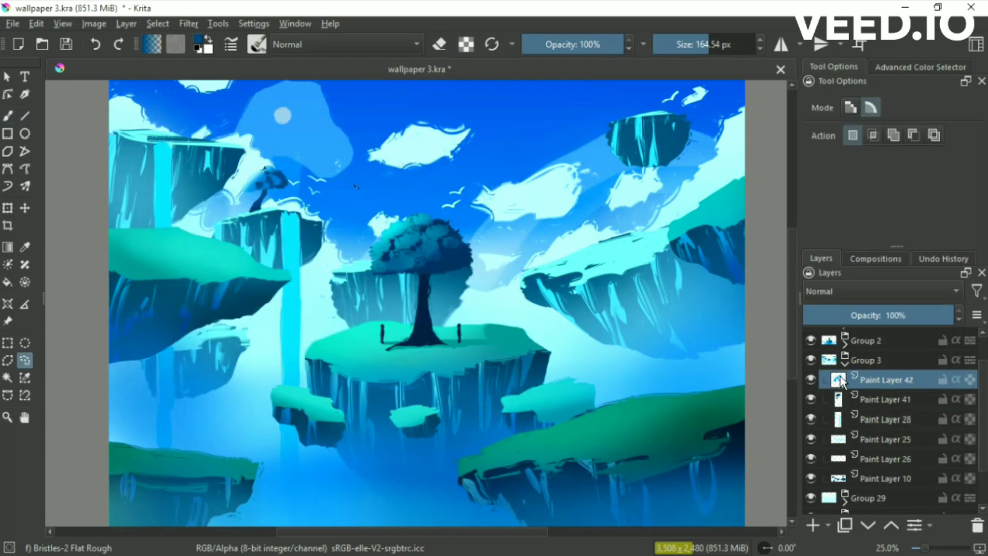
{"action": "right_click", "coordinate": [271, 235]}
{"action": "left_click", "coordinate": [197, 234]}
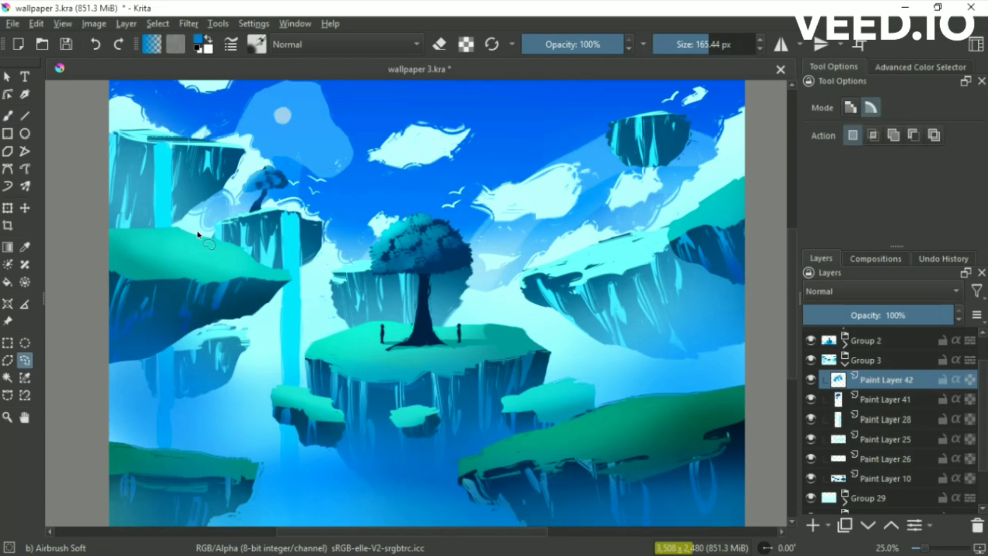
- On a new layer above Paint Layer 28, erase over the right waterfall to soften its cyan
{"action": "left_click", "coordinate": [885, 419]}
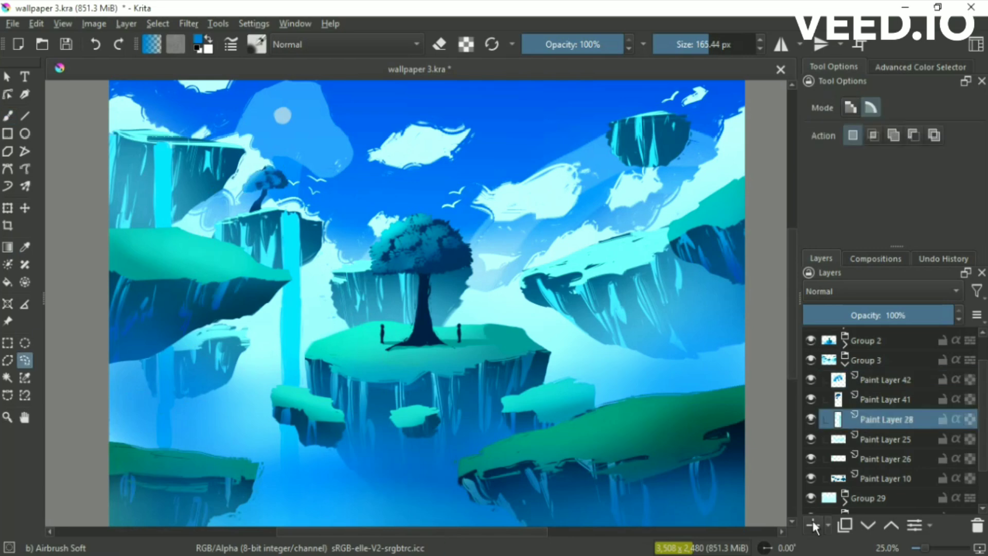
{"action": "left_click", "coordinate": [813, 524]}
{"action": "right_click", "coordinate": [298, 288]}
{"action": "left_click", "coordinate": [229, 257]}
{"action": "key", "text": "e"}
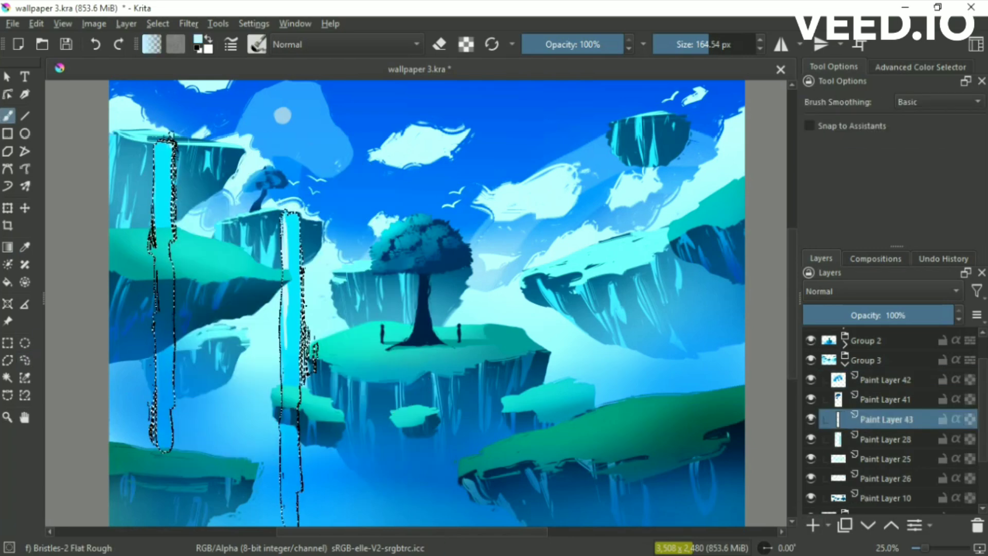
{"action": "left_click_drag", "start_coordinate": [282, 290], "coordinate": [293, 514]}
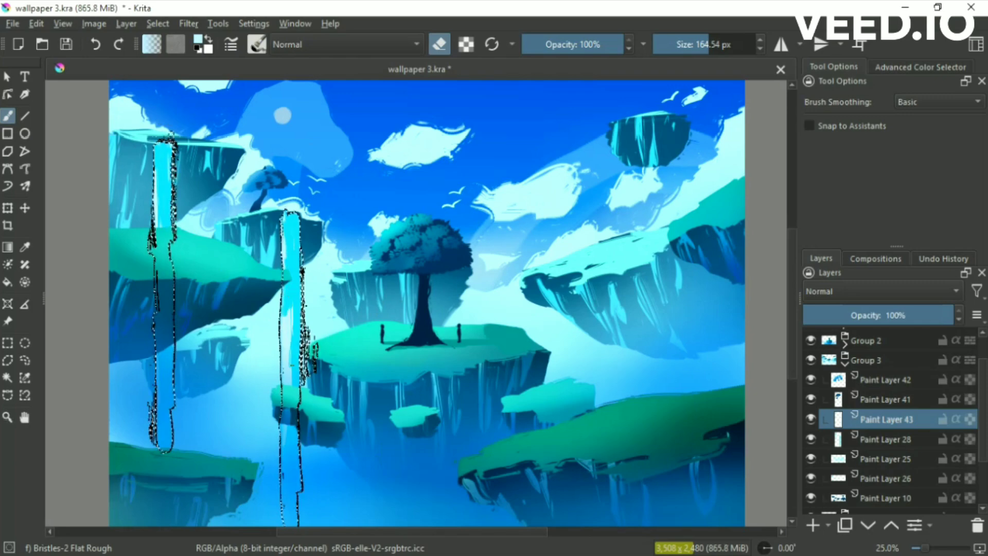
{"action": "left_click", "coordinate": [24, 359]}
{"action": "left_click", "coordinate": [130, 441]}
- Write a small signature in the lower-right corner on a new top layer and save
{"action": "left_click", "coordinate": [812, 525]}
{"action": "key", "text": "b"}
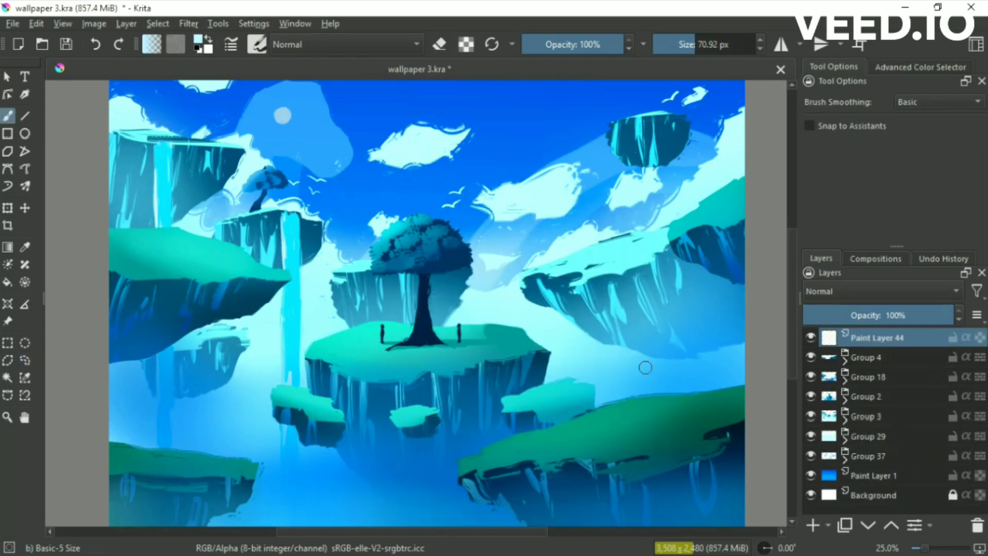
{"action": "right_click", "coordinate": [596, 330]}
{"action": "key", "text": "Tab"}
{"action": "scroll", "coordinate": [595, 330], "scroll_direction": "up", "scroll_amount": 5}
{"action": "scroll", "coordinate": [820, 452], "scroll_direction": "up", "scroll_amount": 3}
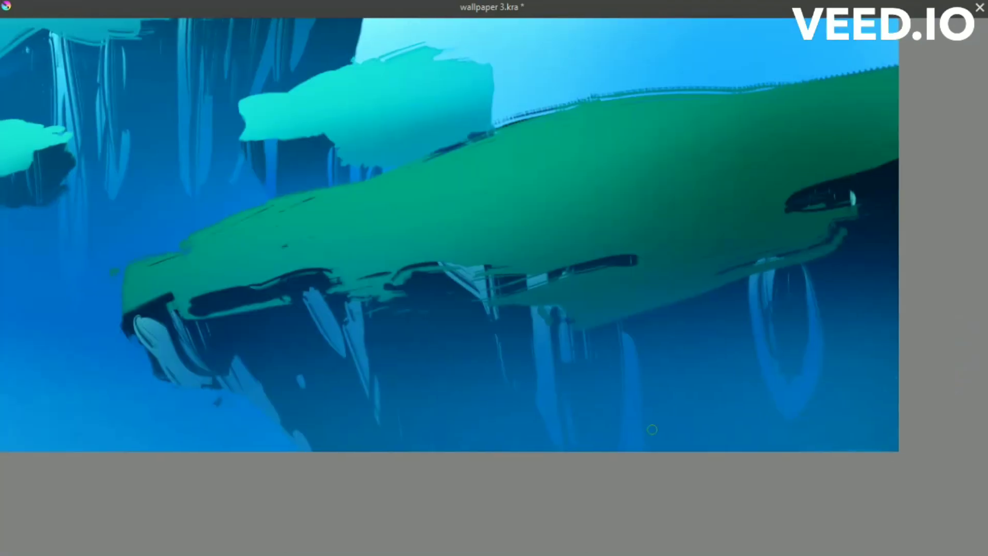
{"action": "mouse_move", "coordinate": [690, 417]}
{"action": "left_mouse_down"}
{"action": "mouse_move", "coordinate": [711, 440]}
{"action": "mouse_move", "coordinate": [707, 427]}
{"action": "left_mouse_up"}
{"action": "key", "text": "Delete"}
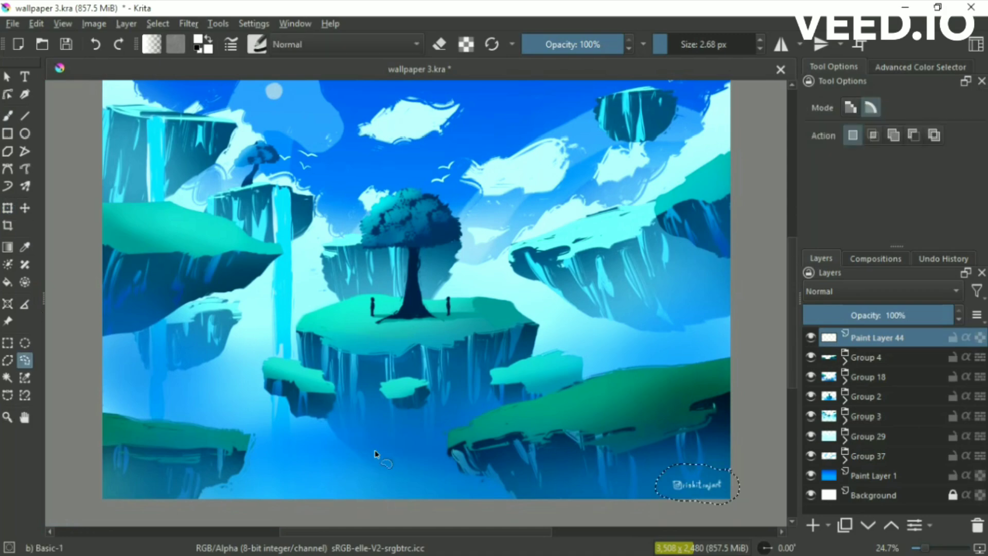
{"action": "key", "text": "ctrl+s"}
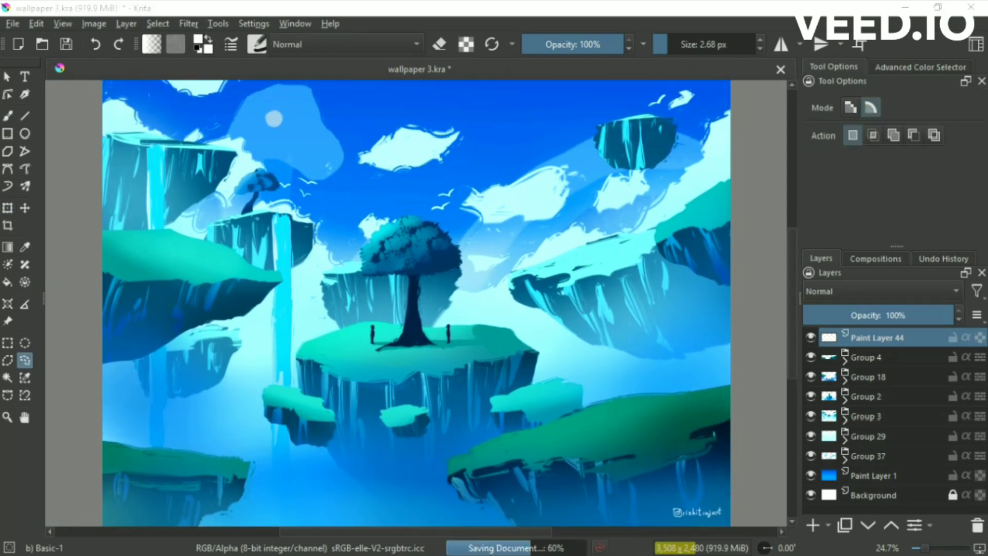